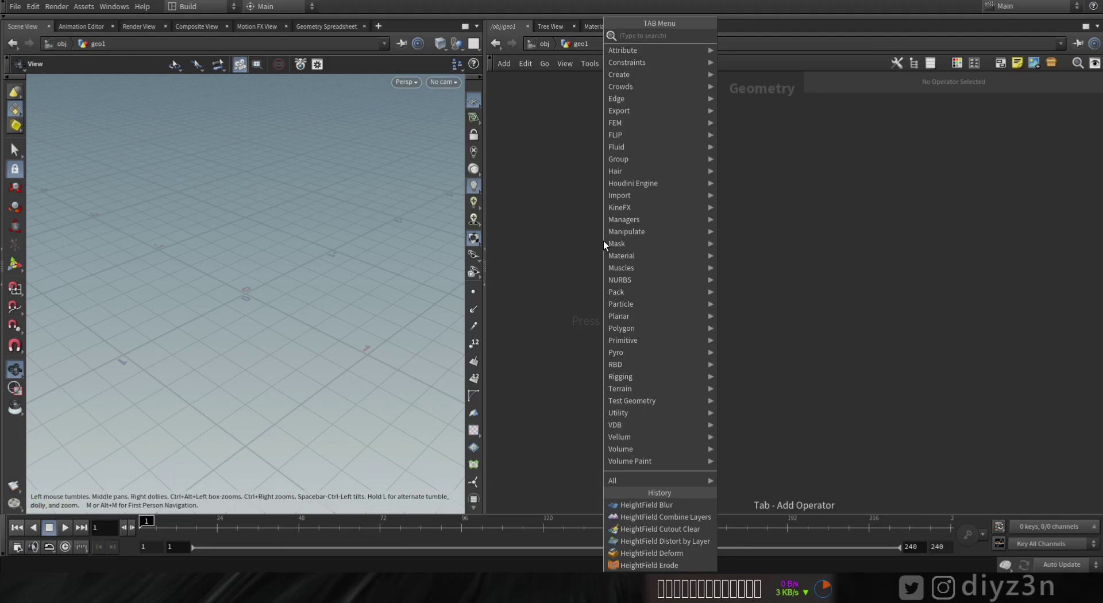
# Create a HeightField node in the empty geometry network and frame the terrain grid in the viewport.
pyautogui.moveTo(630, 391)
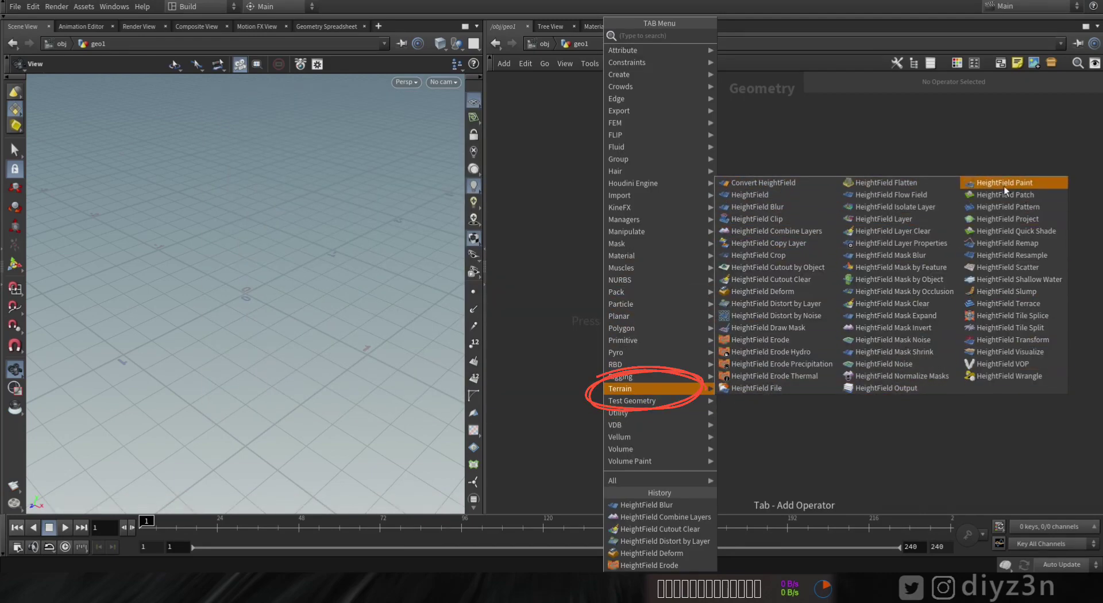
pyautogui.click(739, 194)
pyautogui.click(605, 224)
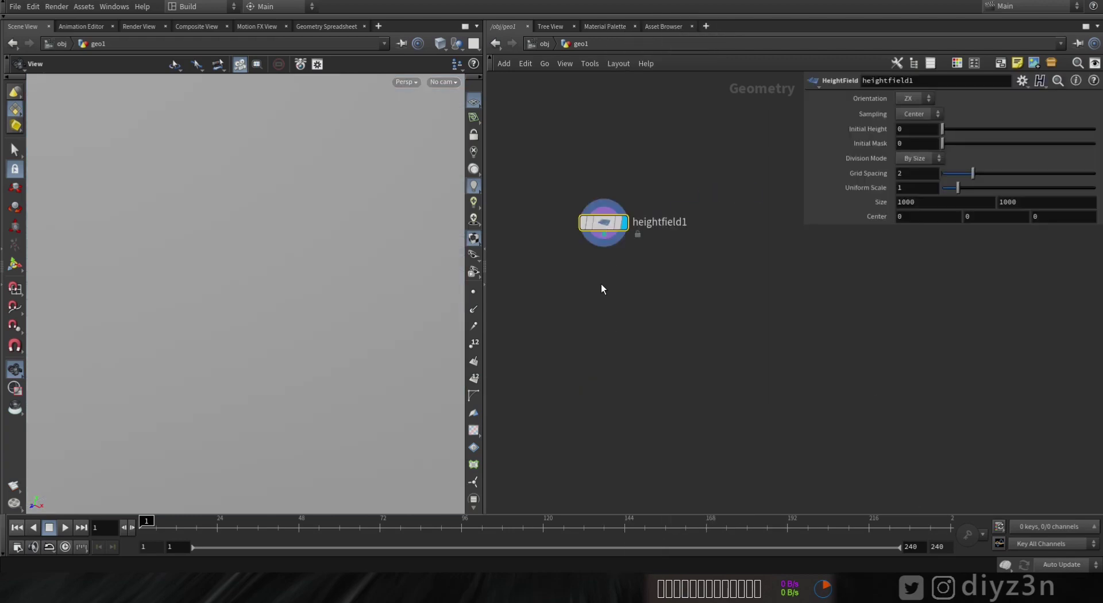
pyautogui.press('f')
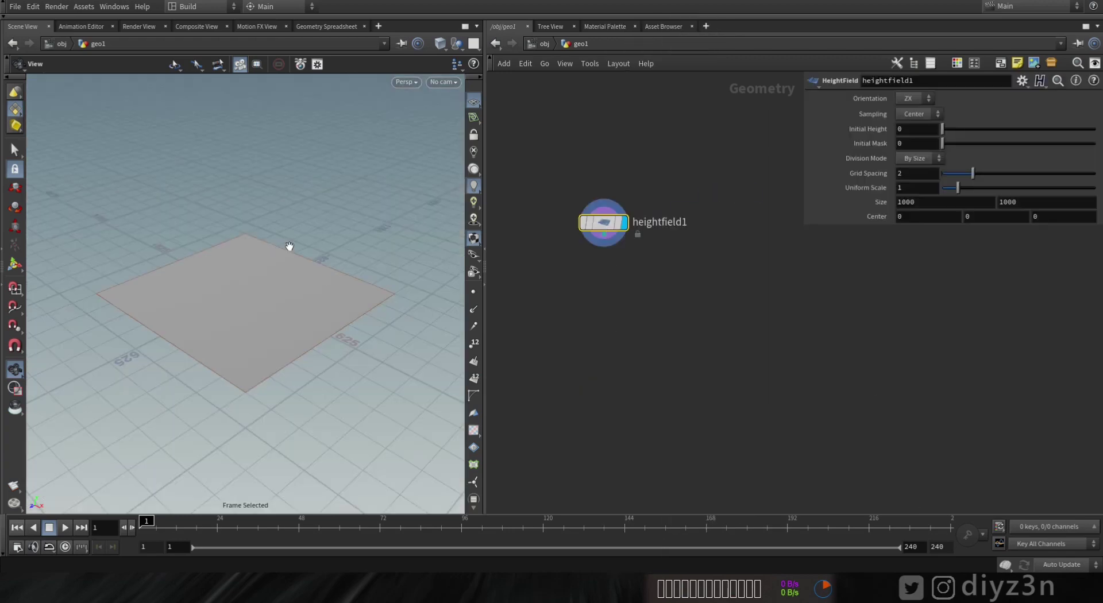
pyautogui.moveTo(193, 253); pyautogui.dragTo(310, 266, button='right')
pyautogui.moveTo(310, 266); pyautogui.dragTo(274, 245)
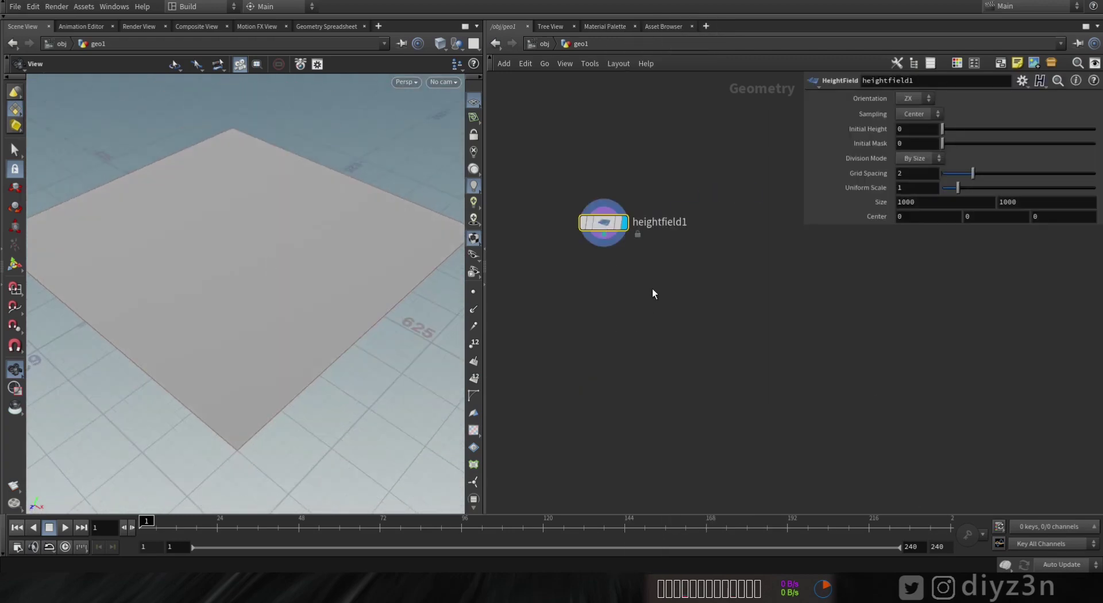
# Add a HeightField Noise node fed by the heightfield node and display its result.
pyautogui.click(611, 246)
pyautogui.press('Tab')
pyautogui.moveTo(641, 388)
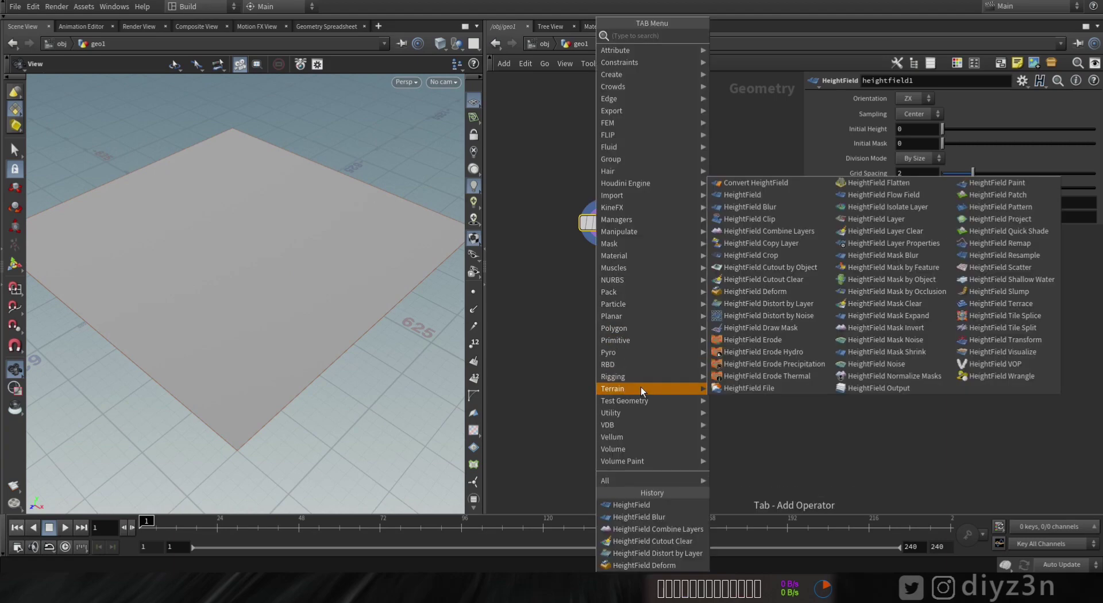
pyautogui.click(891, 365)
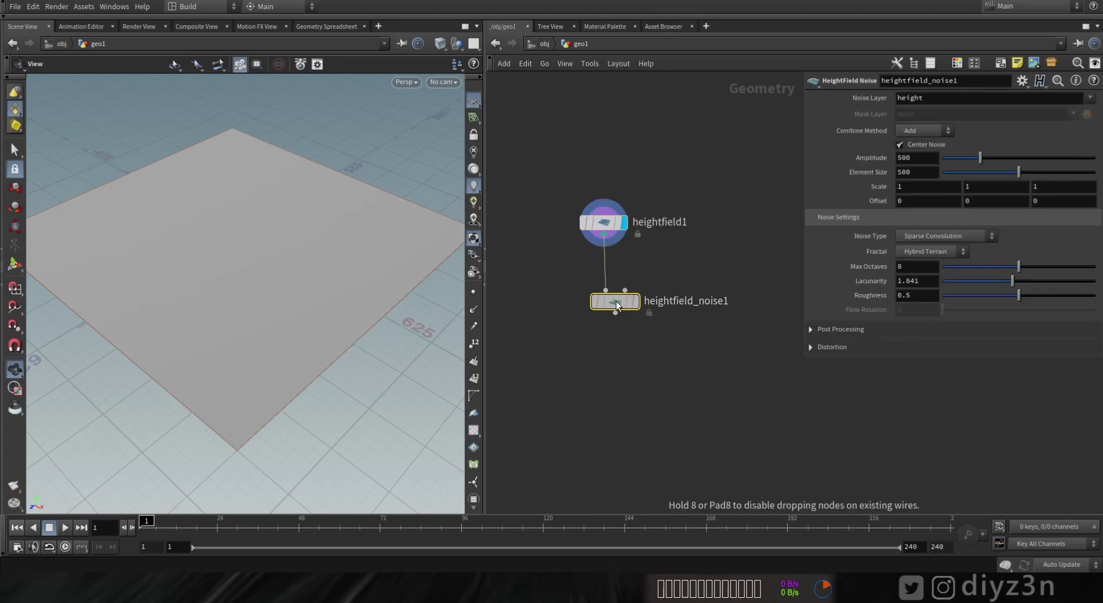
pyautogui.click(616, 301)
pyautogui.click(647, 279)
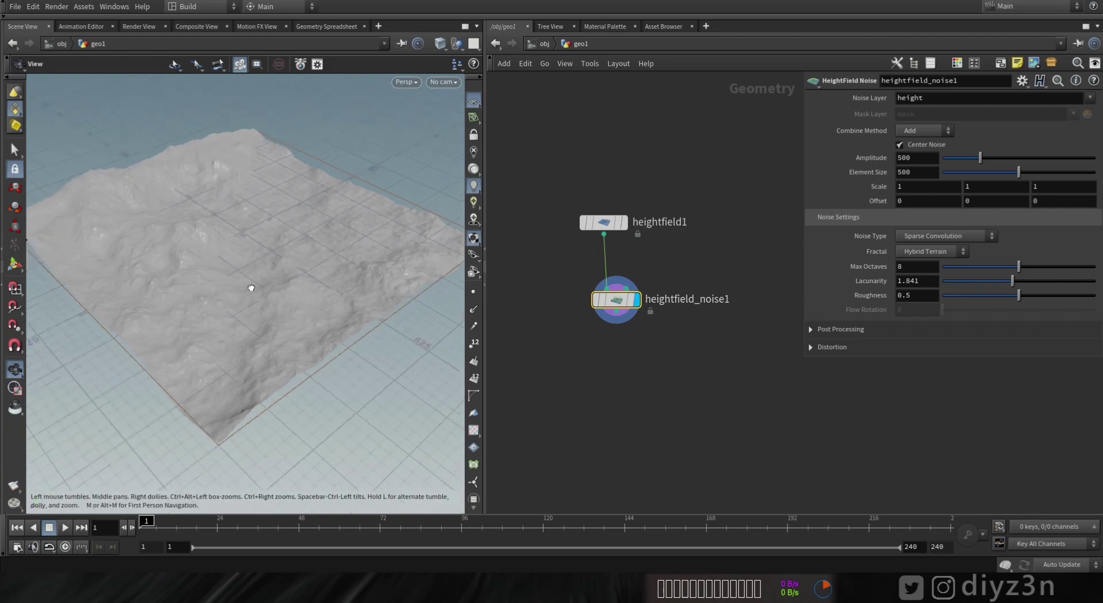
# Set the terrain noise to amplitude 868, max octaves 9.84, lacunarity 1.96 and roughness 0.502.
pyautogui.moveTo(249, 288); pyautogui.dragTo(274, 300)
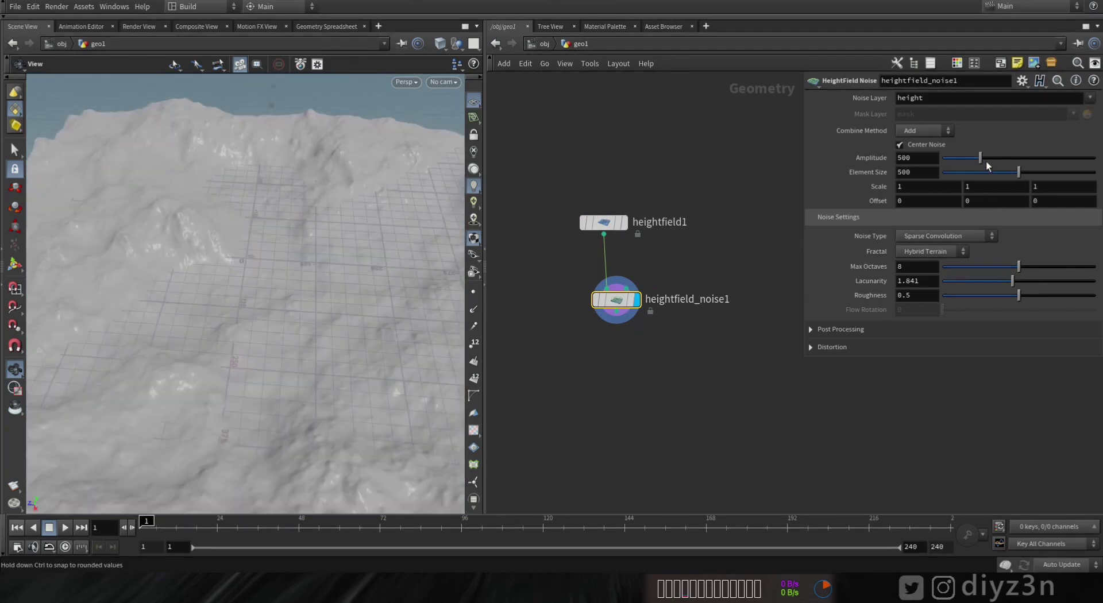
pyautogui.moveTo(988, 165); pyautogui.dragTo(1016, 164)
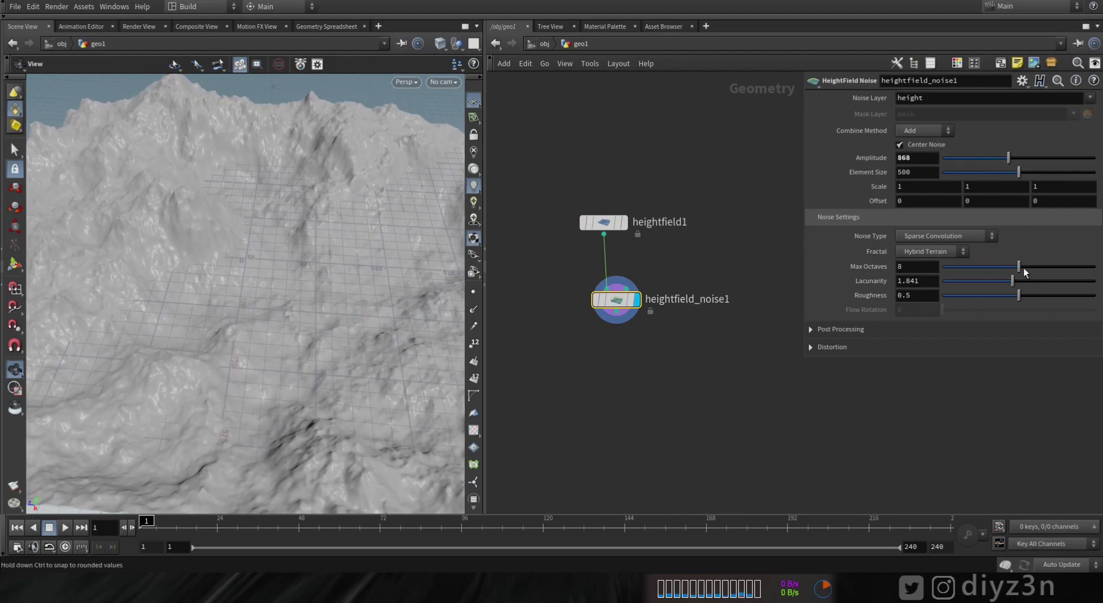
pyautogui.moveTo(1045, 270); pyautogui.dragTo(1019, 285)
pyautogui.moveTo(340, 313); pyautogui.dragTo(368, 280)
pyautogui.moveTo(1019, 296); pyautogui.dragTo(1019, 300)
pyautogui.moveTo(161, 275); pyautogui.dragTo(247, 259)
# Add and display a HeightField Paint node after the noise, and paint one mask spot on the mountainside.
pyautogui.click(625, 319)
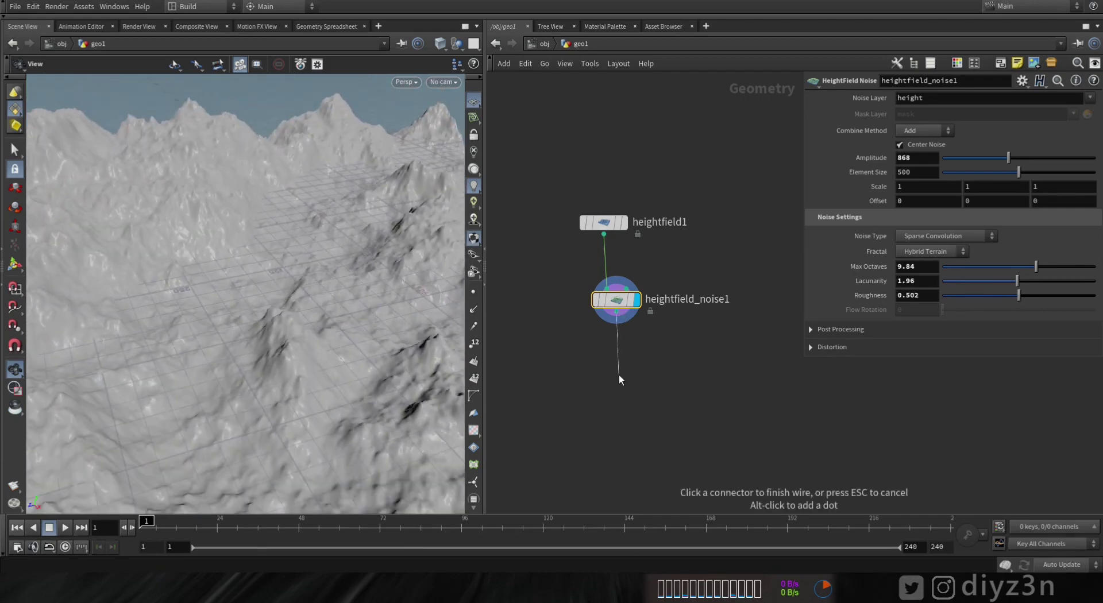
pyautogui.click(619, 375)
pyautogui.moveTo(661, 389)
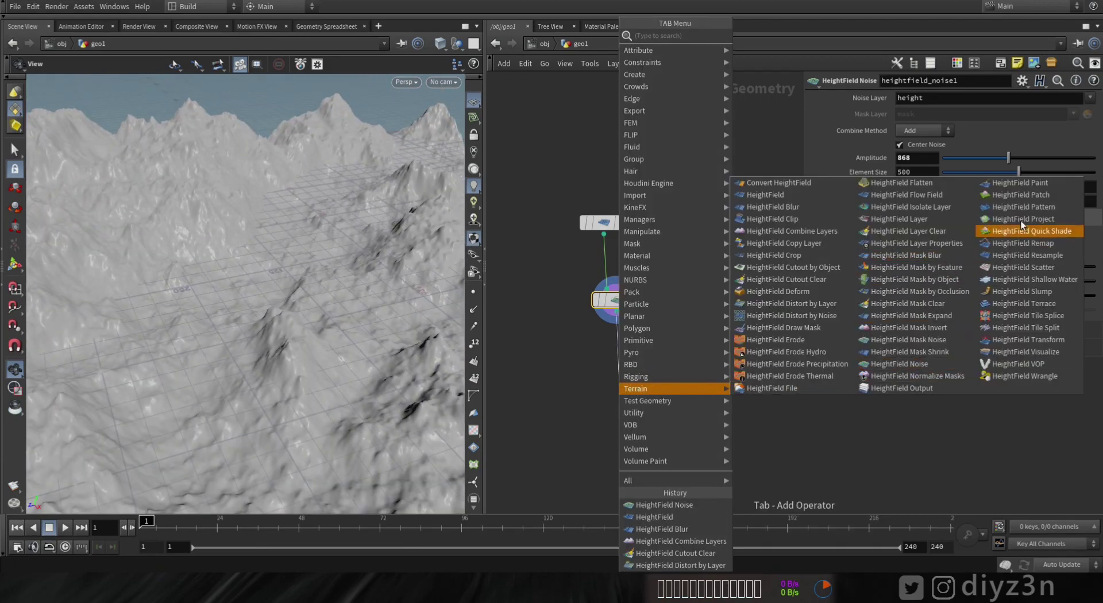
pyautogui.click(1031, 184)
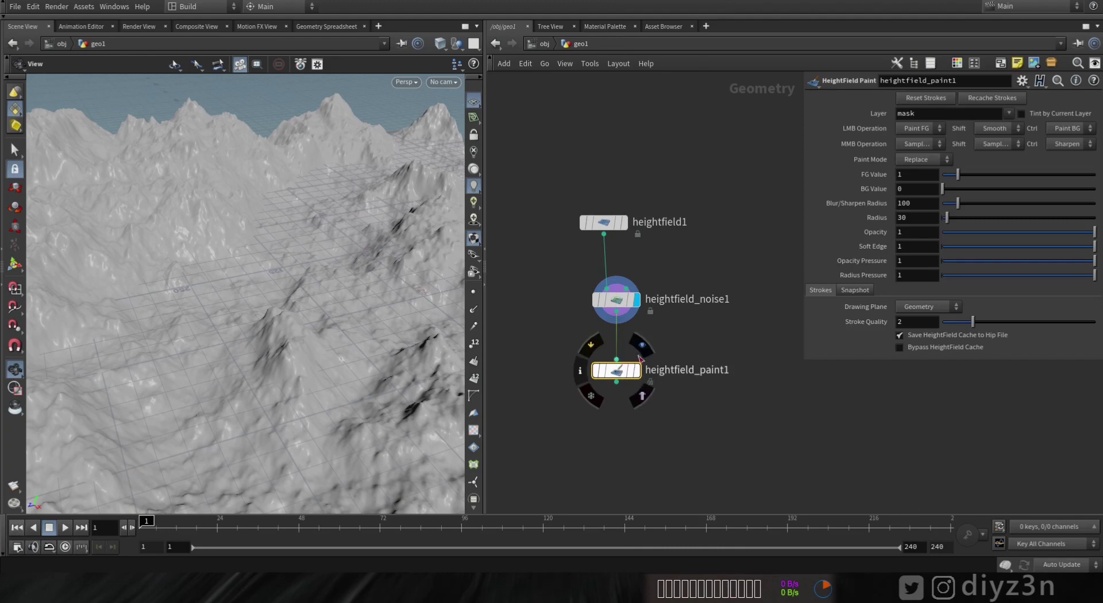
pyautogui.click(638, 352)
pyautogui.click(19, 272)
pyautogui.moveTo(241, 270)
pyautogui.keyDown('alt'); pyautogui.mouseDown()
pyautogui.moveTo(305, 310)
pyautogui.moveTo(312, 248)
pyautogui.moveTo(205, 222)
pyautogui.mouseUp(); pyautogui.keyUp('alt')
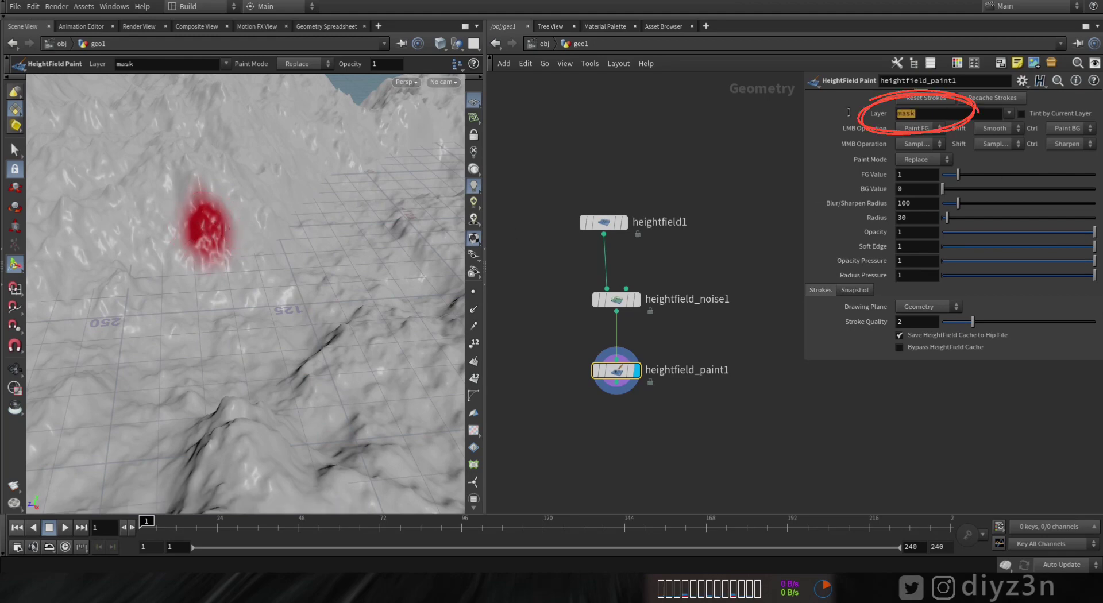
# Add a Shallow Water Solver node fed by the paint node and display it.
pyautogui.moveTo(654, 409); pyautogui.dragTo(649, 307, button='middle')
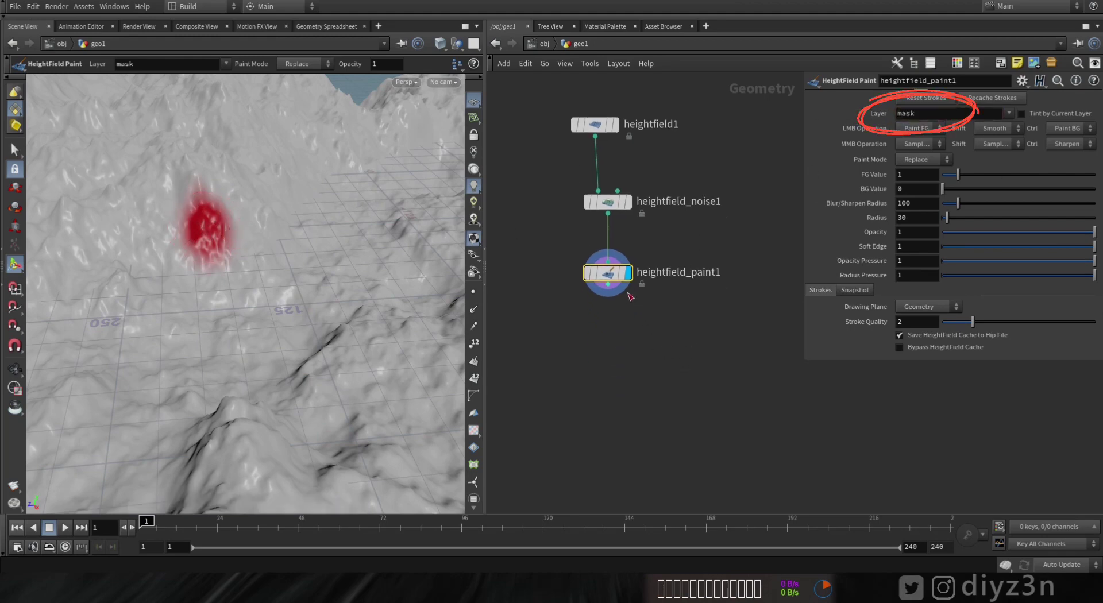
pyautogui.click(608, 281)
pyautogui.press('Tab')
pyautogui.moveTo(656, 148)
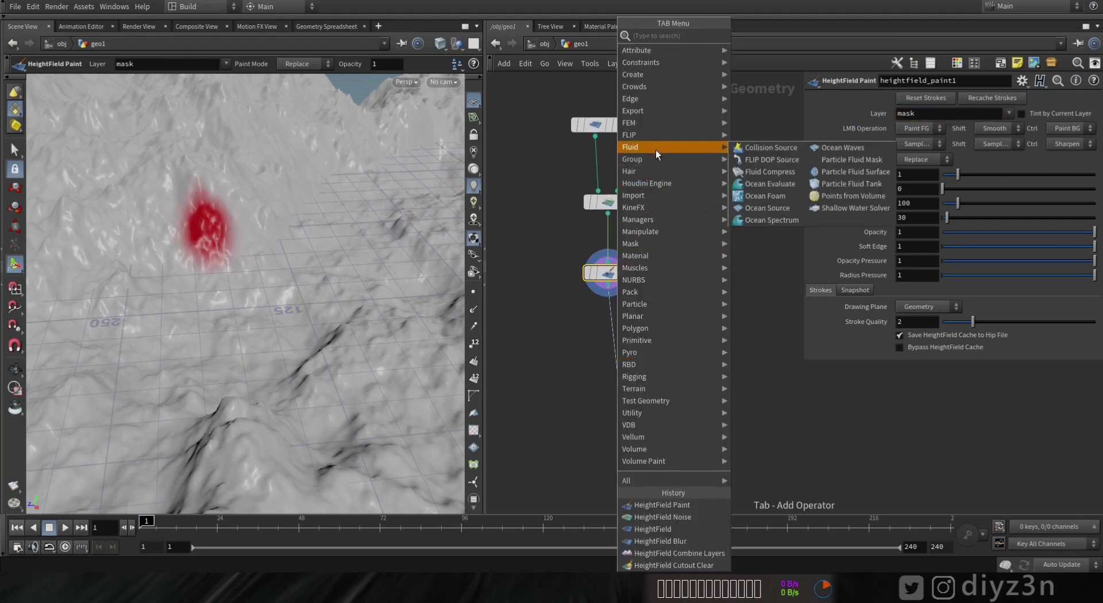
pyautogui.click(874, 205)
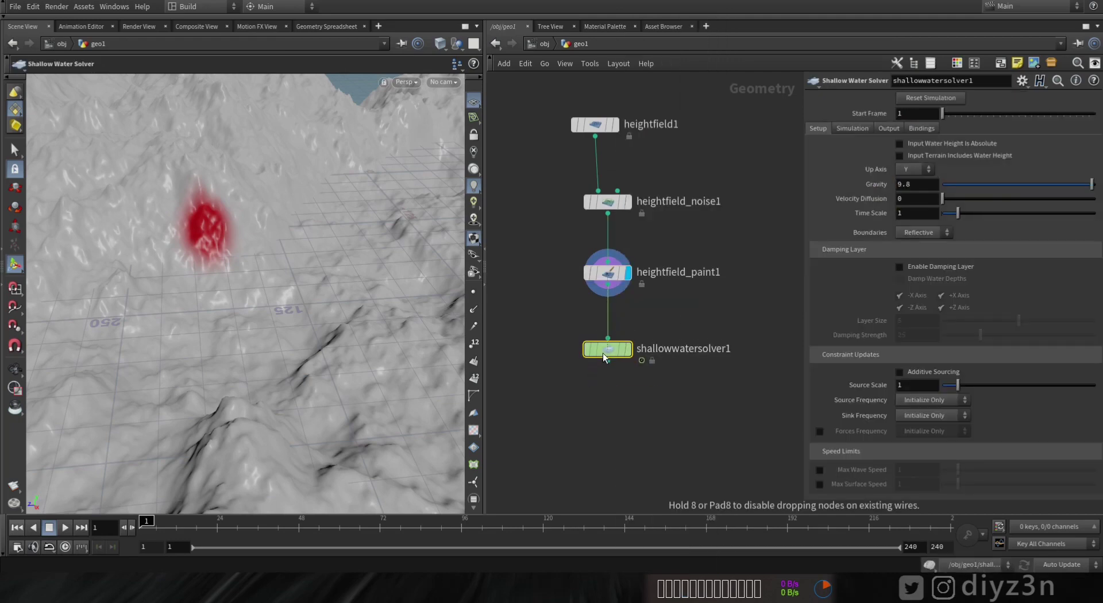
pyautogui.click(622, 329)
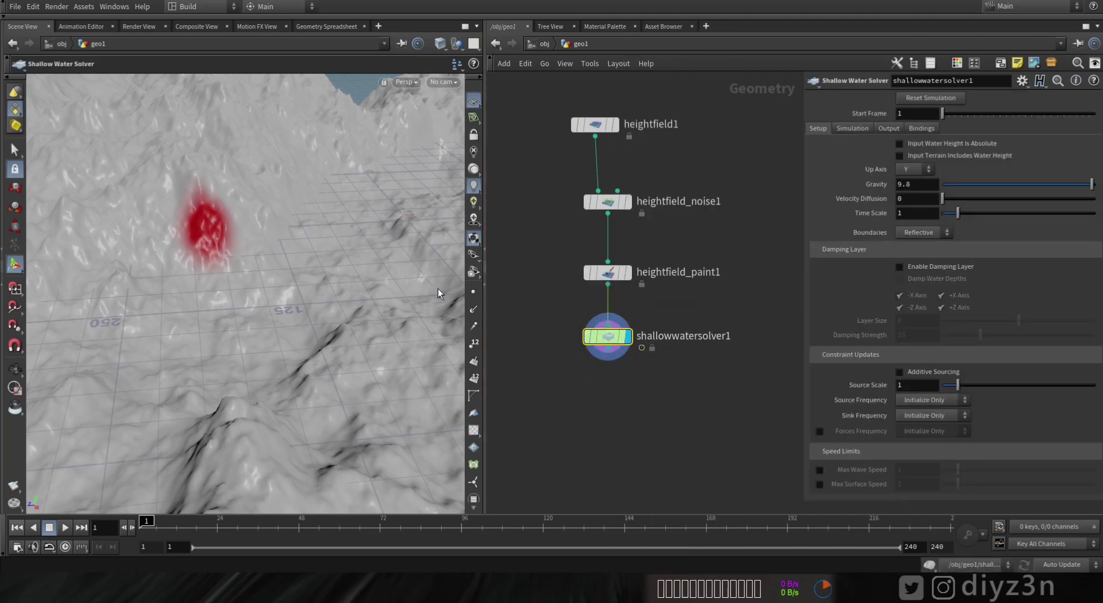
# Bind the solver's Source Layer to mask, play the simulation briefly and return to the first frame.
pyautogui.click(922, 128)
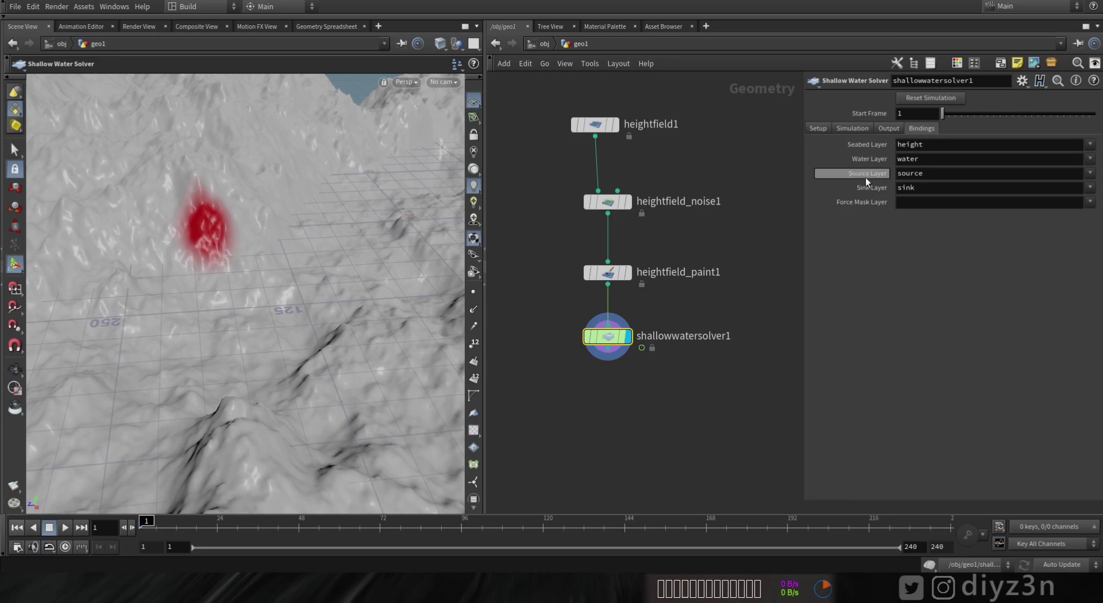
pyautogui.click(1079, 199)
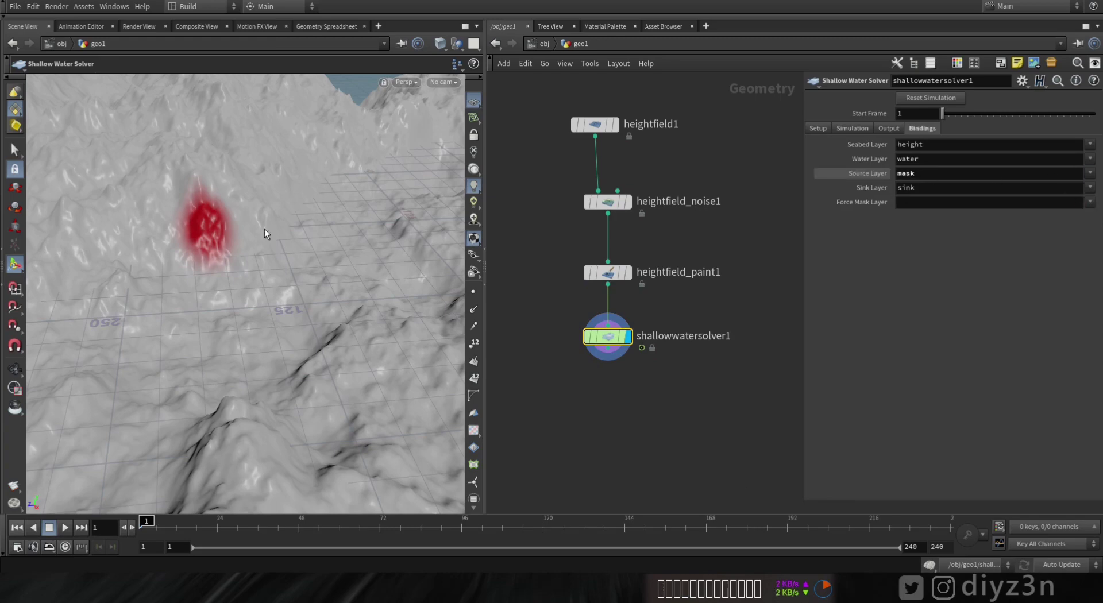
pyautogui.keyDown('alt'); pyautogui.moveTo(265, 228); pyautogui.dragTo(188, 466); pyautogui.keyUp('alt')
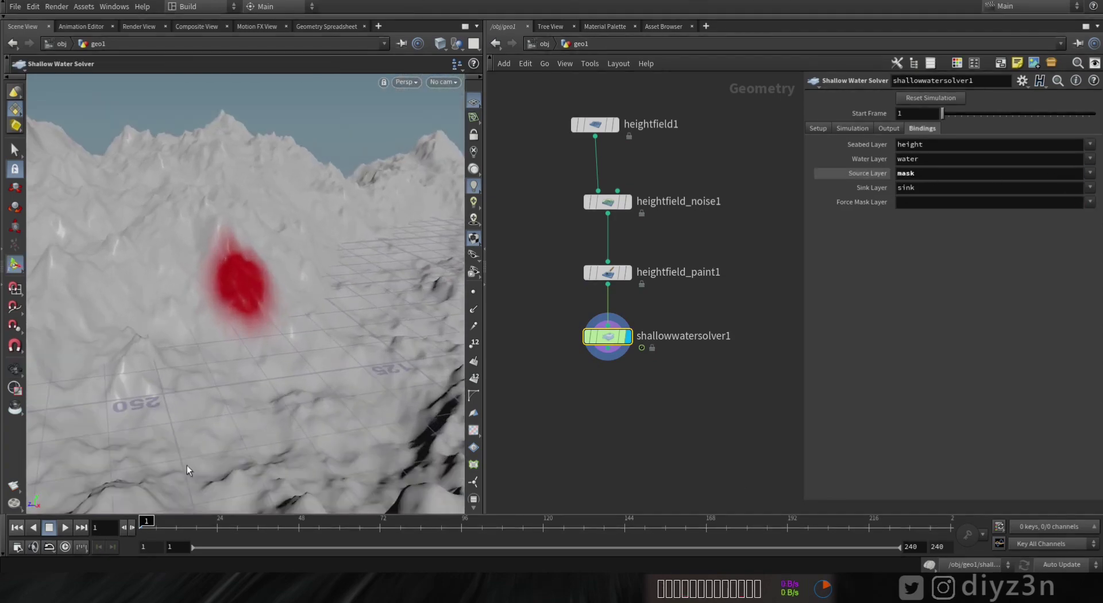
pyautogui.click(61, 529)
pyautogui.click(53, 529)
pyautogui.click(17, 529)
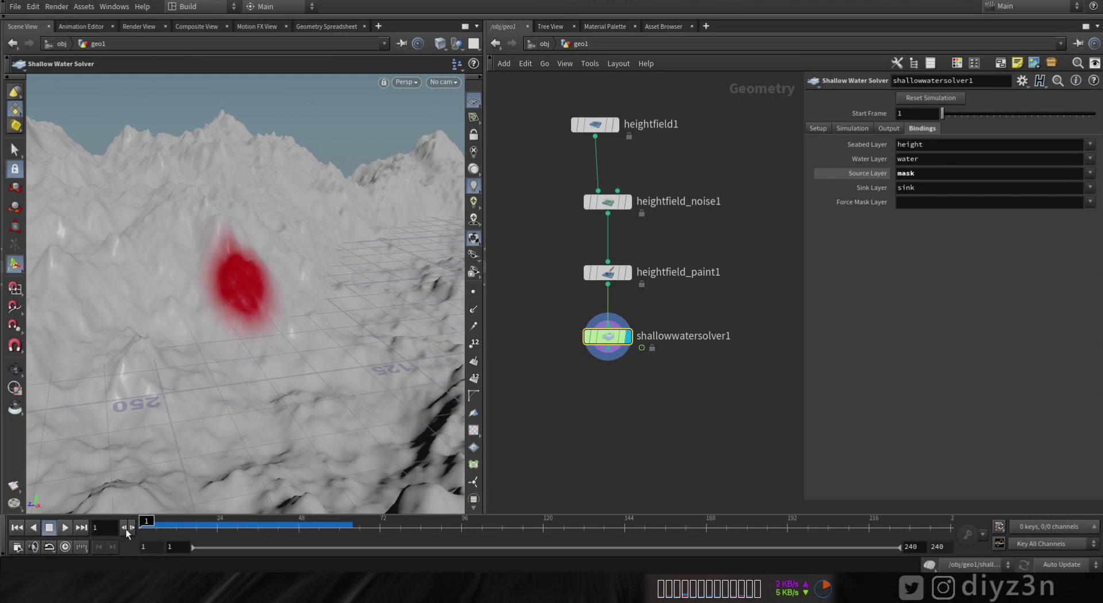
# Set the solver's output visualization to Color by Water Layer, play the simulation and return to the first frame.
pyautogui.click(889, 128)
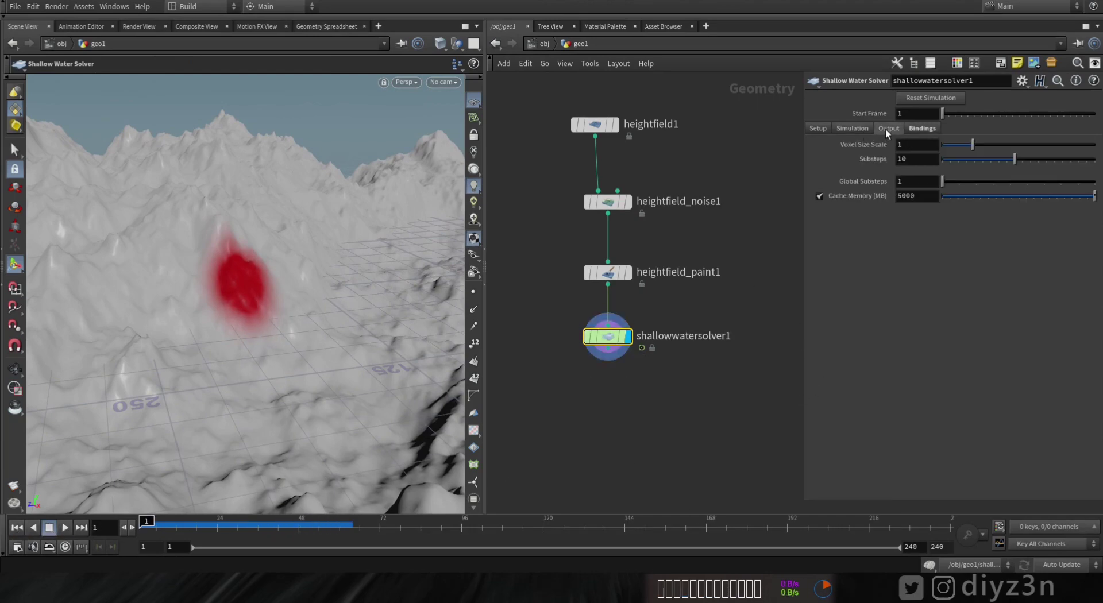
pyautogui.click(935, 173)
pyautogui.click(926, 194)
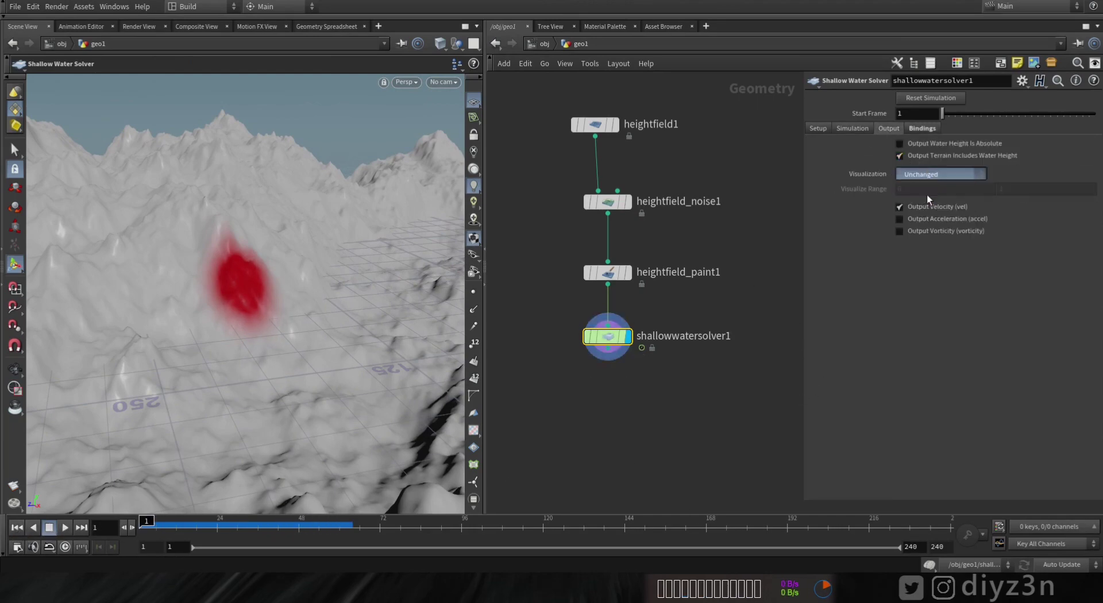
pyautogui.click(64, 527)
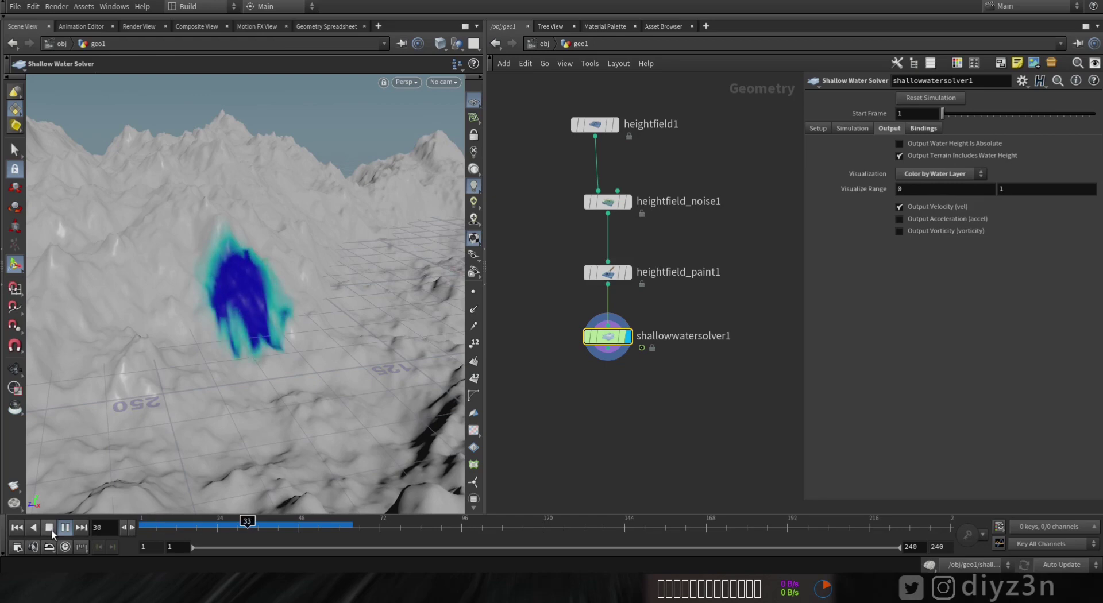
pyautogui.click(17, 527)
# Set the solver's Time Scale to 5 and run the simulation from a higher view of the slope up to frame 128.
pyautogui.click(819, 128)
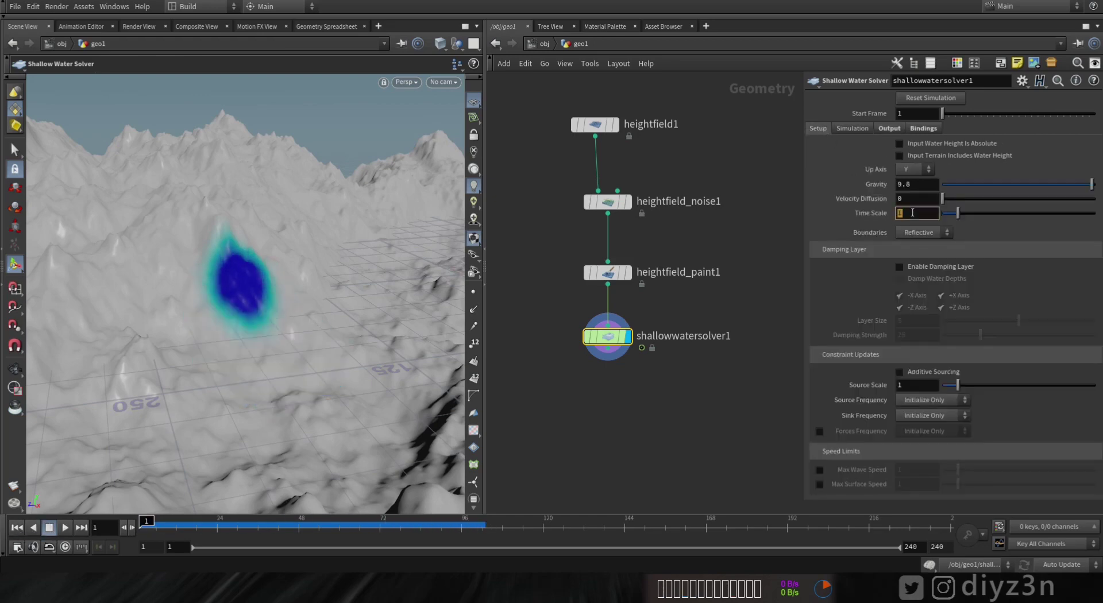
pyautogui.write('5')
pyautogui.press('Return')
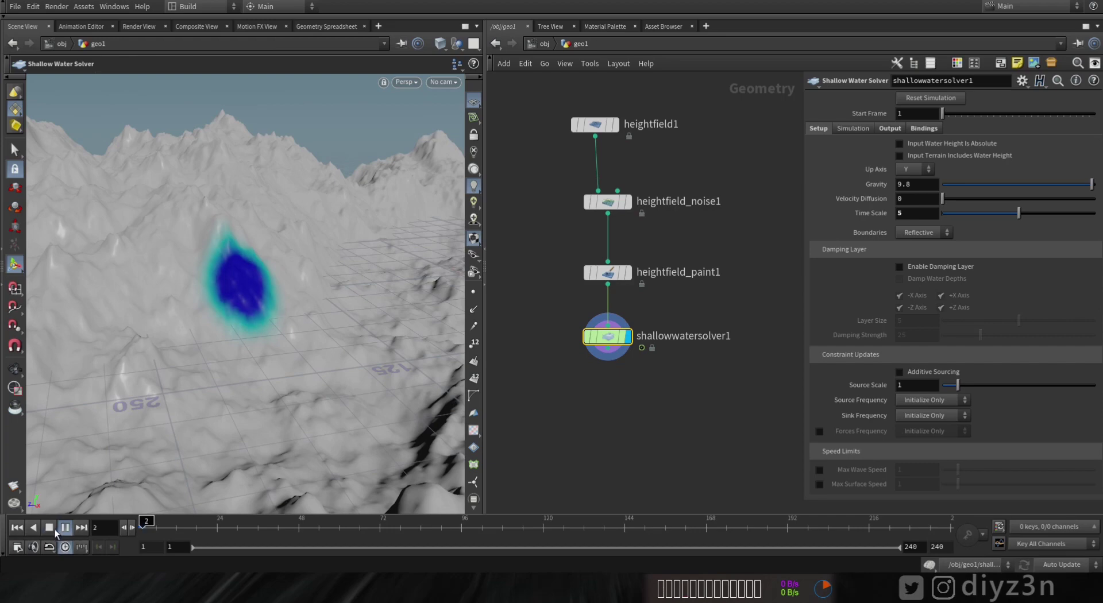
pyautogui.press('Escape')
pyautogui.moveTo(389, 313); pyautogui.dragTo(242, 291)
pyautogui.press('Return')
pyautogui.click(62, 530)
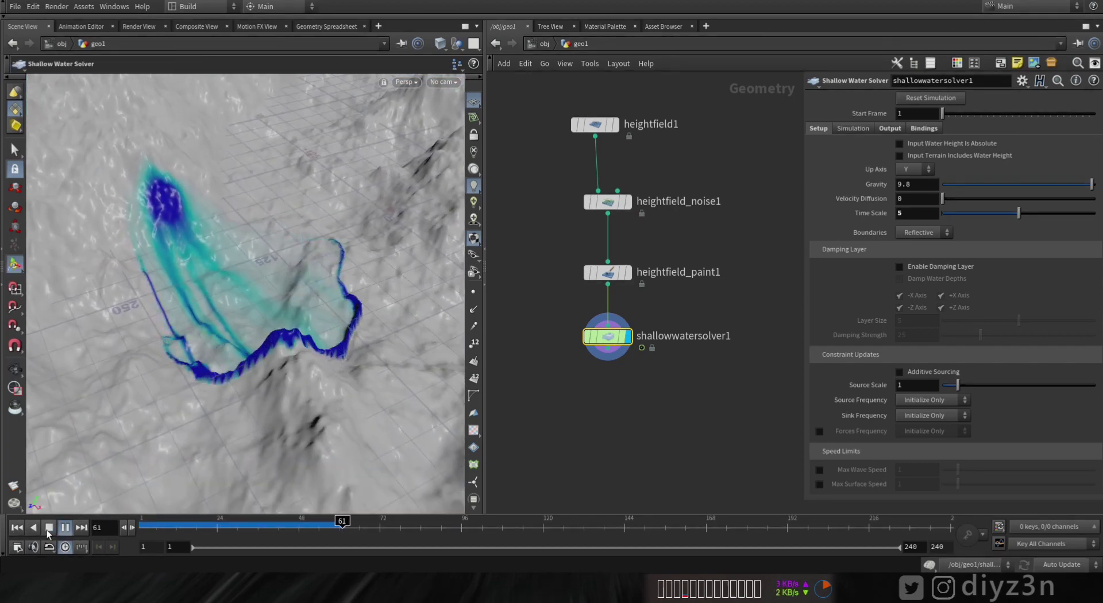
pyautogui.click(49, 528)
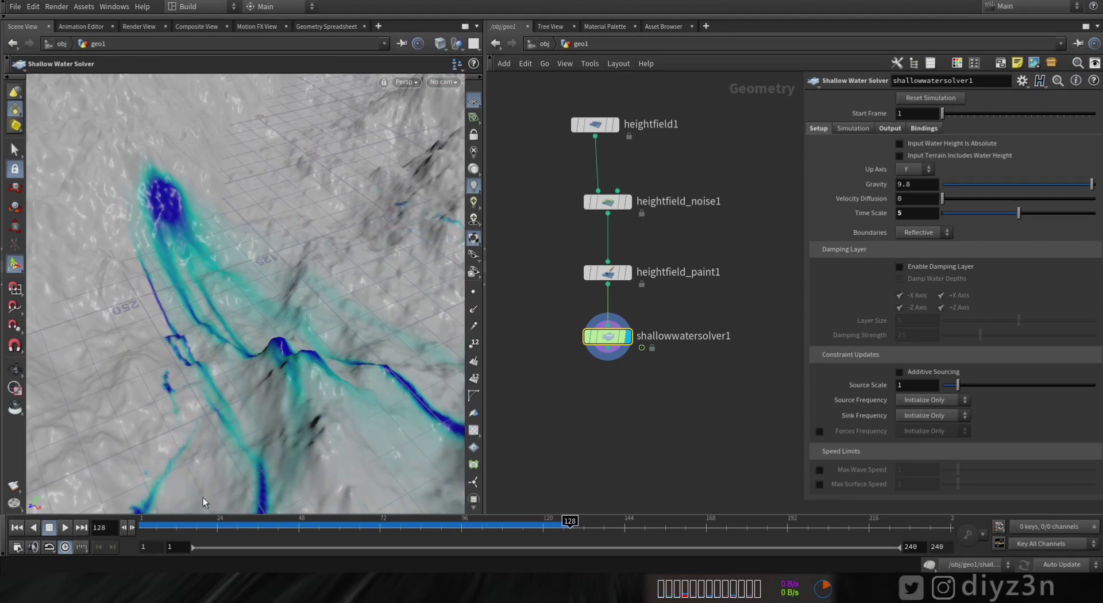
# Read the introduction of the Shallow Water Solver help page on simulating bulk behavior of water, and close the help.
pyautogui.click(1092, 83)
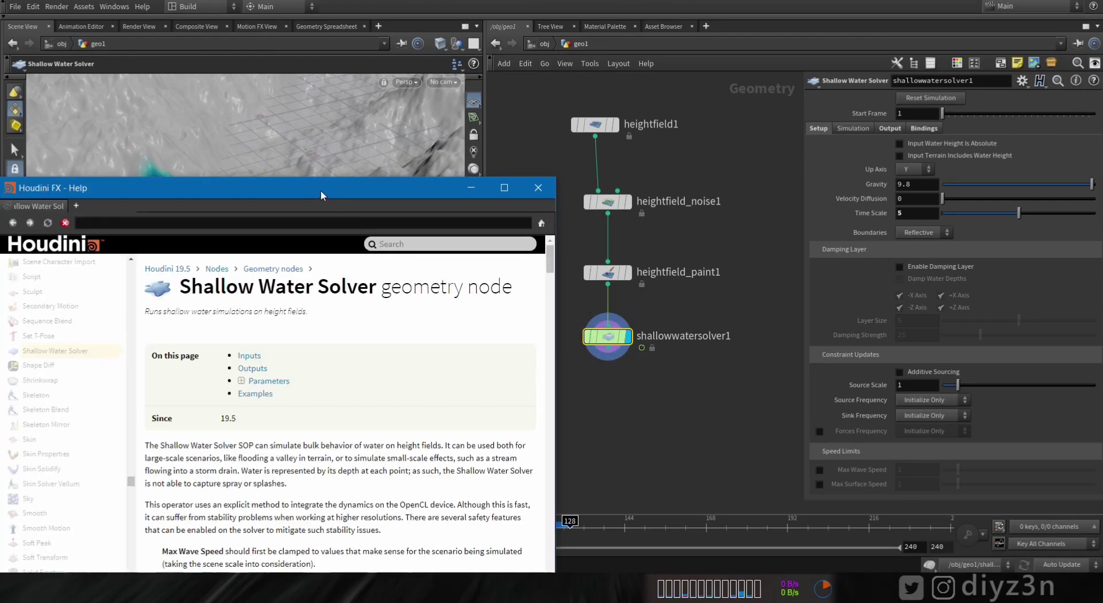
pyautogui.moveTo(325, 189); pyautogui.dragTo(411, 120)
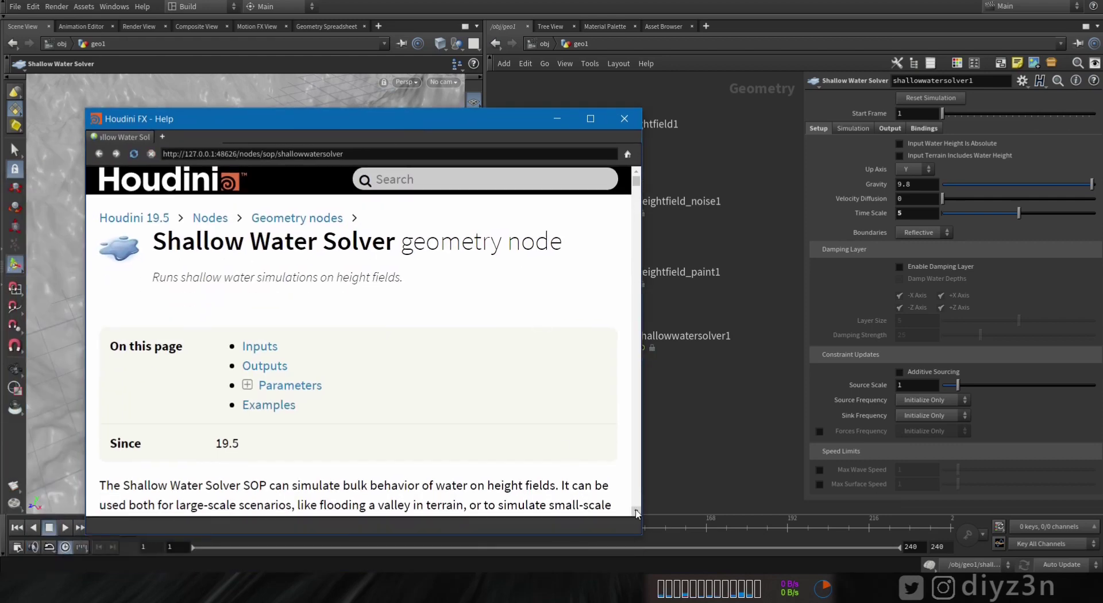
pyautogui.scroll(-3, 573, 477)
pyautogui.moveTo(327, 374); pyautogui.dragTo(448, 374)
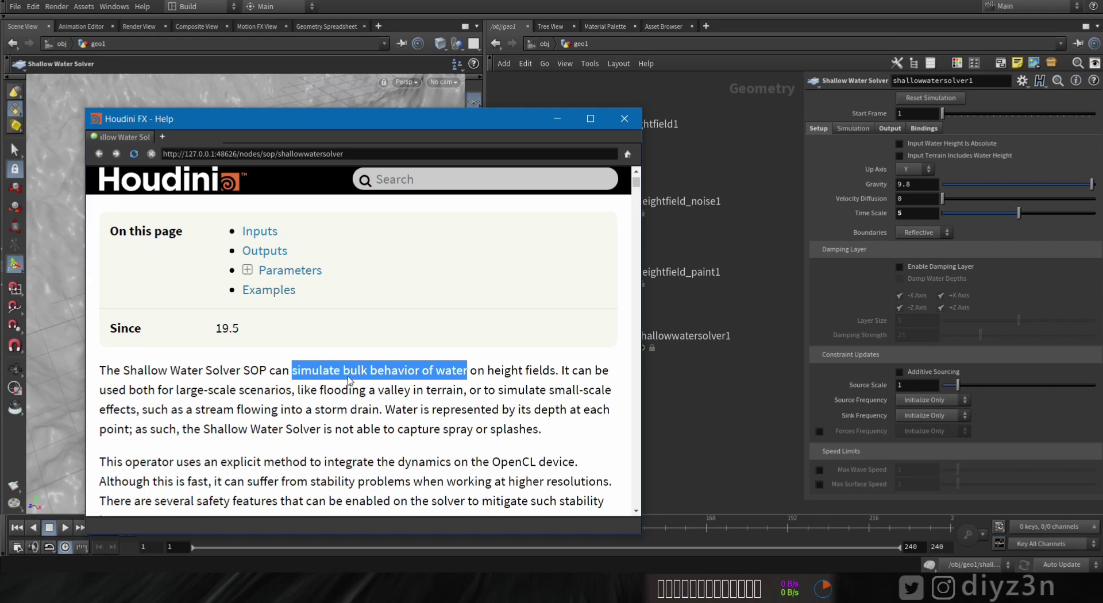
pyautogui.click(624, 118)
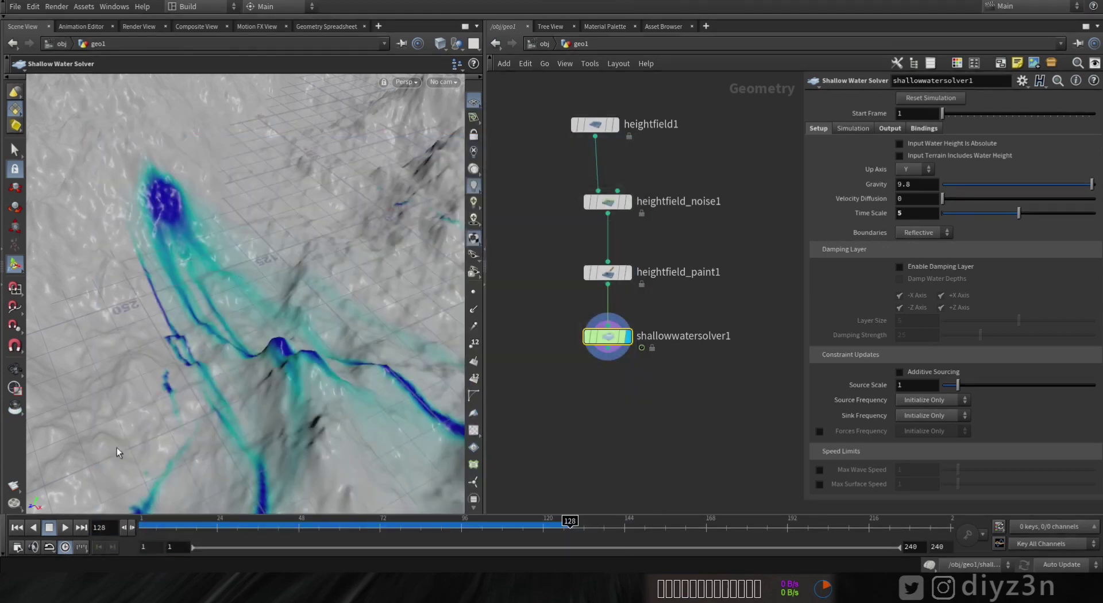
# Paint a second mask spot on the ridge across the valley and play the water simulation from the first frame.
pyautogui.click(17, 528)
pyautogui.keyDown('alt'); pyautogui.moveTo(231, 365); pyautogui.dragTo(246, 347); pyautogui.keyUp('alt')
pyautogui.keyDown('alt'); pyautogui.moveTo(247, 347); pyautogui.dragTo(219, 407, button='middle'); pyautogui.keyUp('alt')
pyautogui.click(601, 272)
pyautogui.keyDown('alt'); pyautogui.moveTo(363, 292); pyautogui.dragTo(299, 292, button='middle'); pyautogui.keyUp('alt')
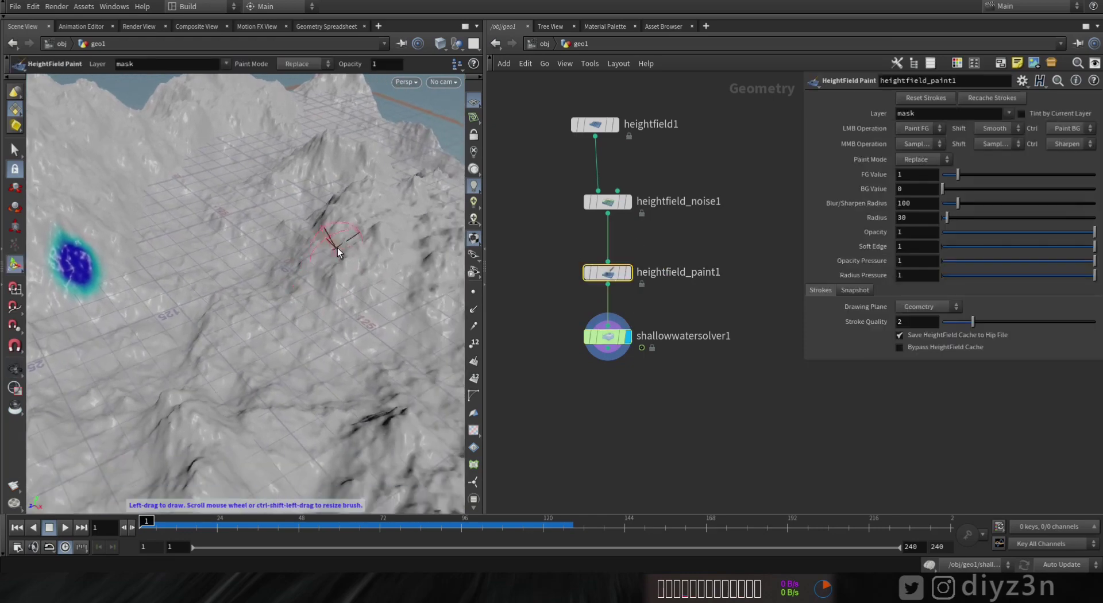
pyautogui.moveTo(341, 247)
pyautogui.mouseDown()
pyautogui.moveTo(360, 254)
pyautogui.moveTo(345, 241)
pyautogui.mouseUp()
pyautogui.moveTo(283, 303)
pyautogui.keyDown('alt'); pyautogui.mouseDown()
pyautogui.moveTo(278, 281)
pyautogui.moveTo(255, 287)
pyautogui.mouseUp(); pyautogui.keyUp('alt')
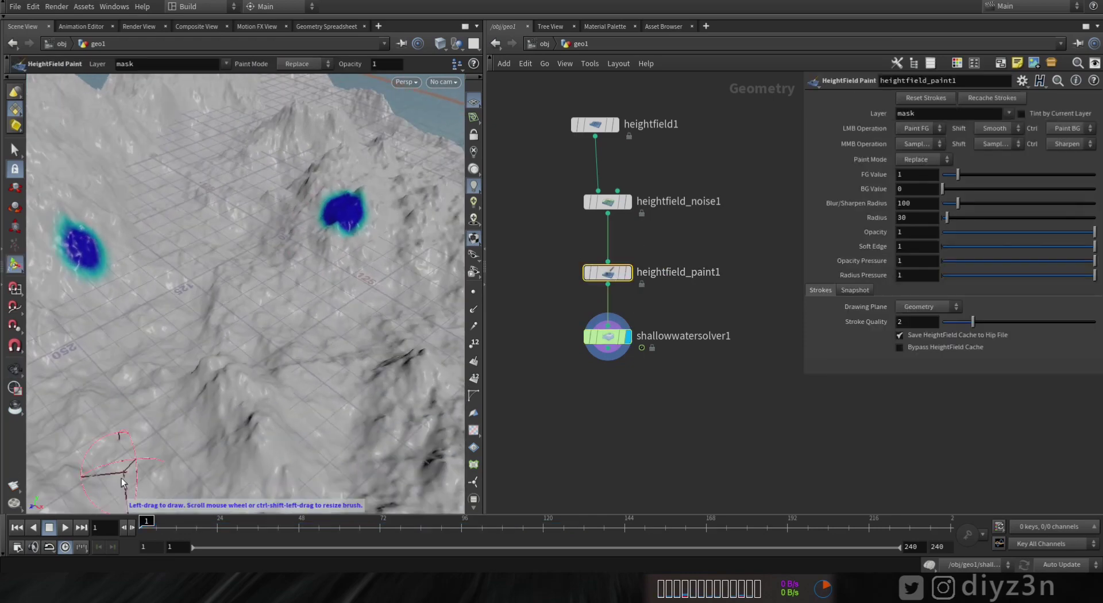
pyautogui.click(64, 529)
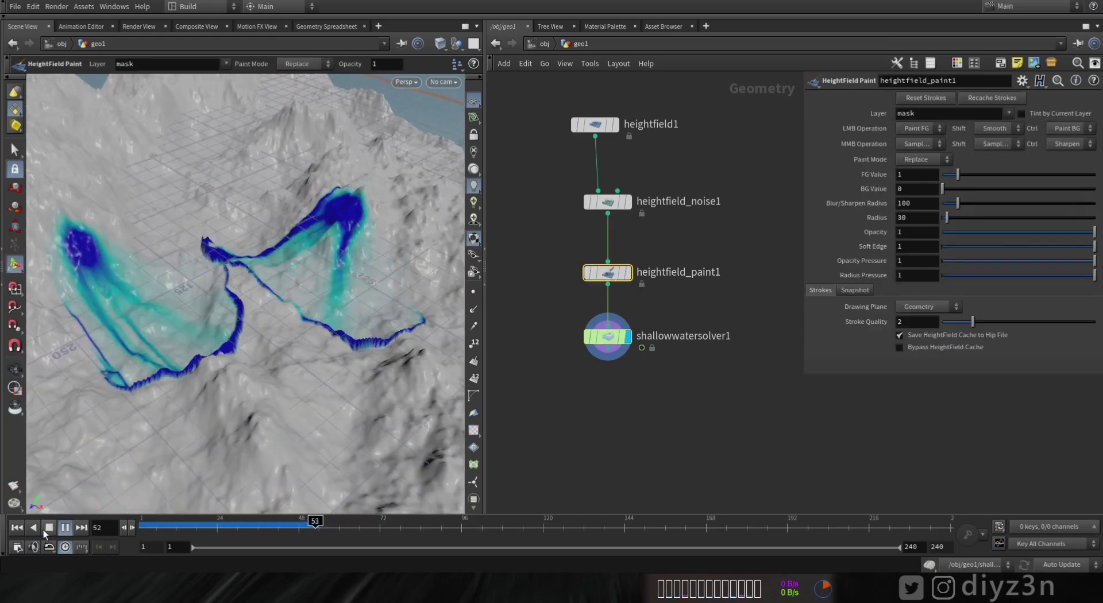
# Stop the water simulation playback and examine the flow down the valley from a higher view.
pyautogui.click(48, 529)
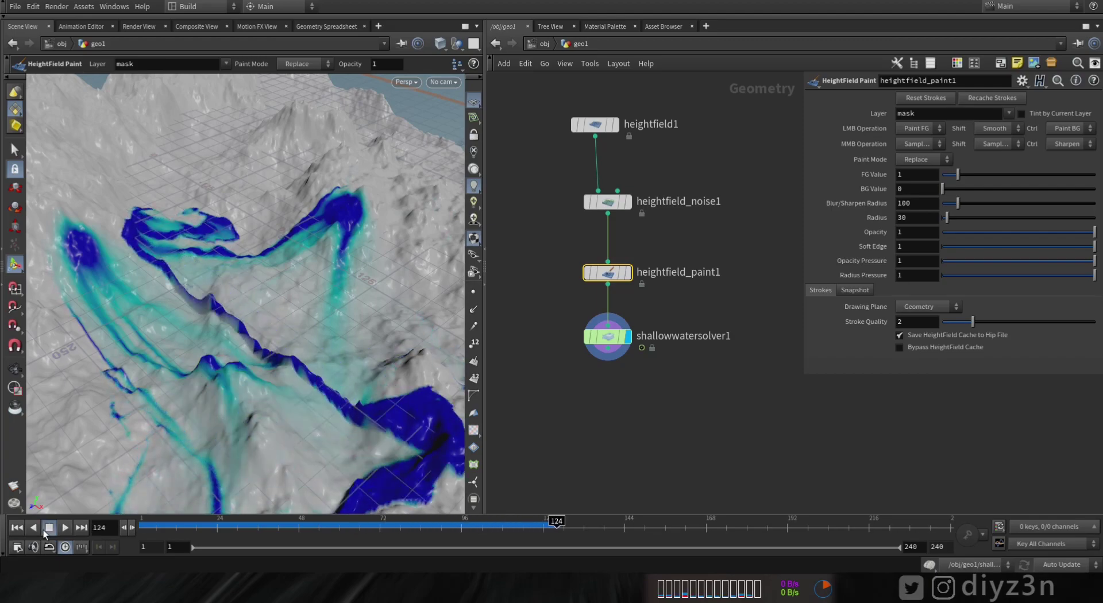
pyautogui.keyDown('alt'); pyautogui.moveTo(262, 285); pyautogui.dragTo(245, 246); pyautogui.keyUp('alt')
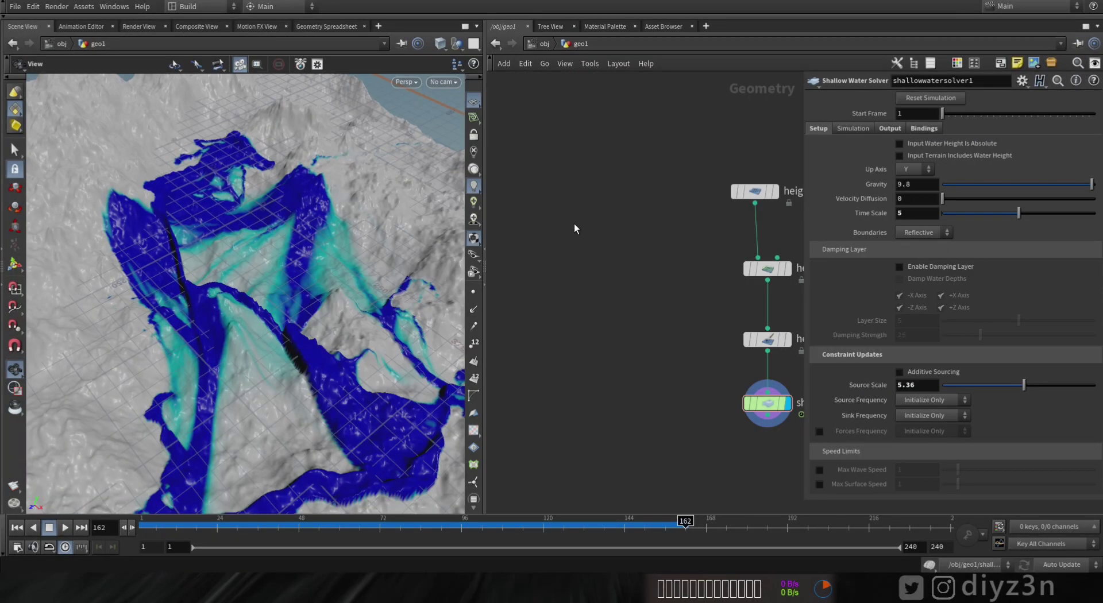
# Add an Ocean Evaluate node in the empty space beside the heightfield network.
pyautogui.press('Tab')
pyautogui.moveTo(662, 150)
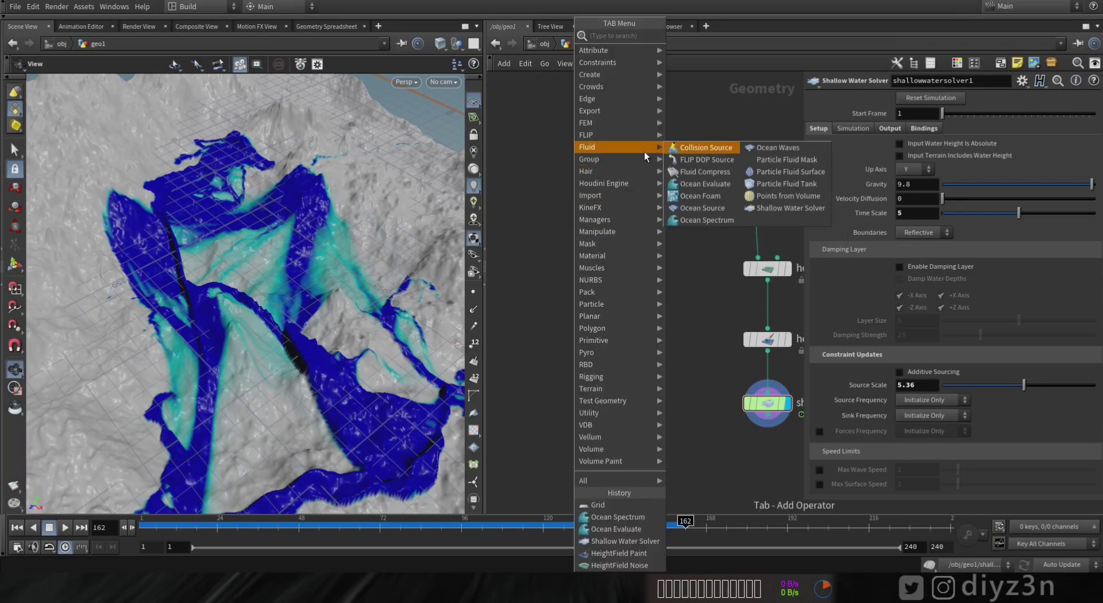
pyautogui.click(706, 184)
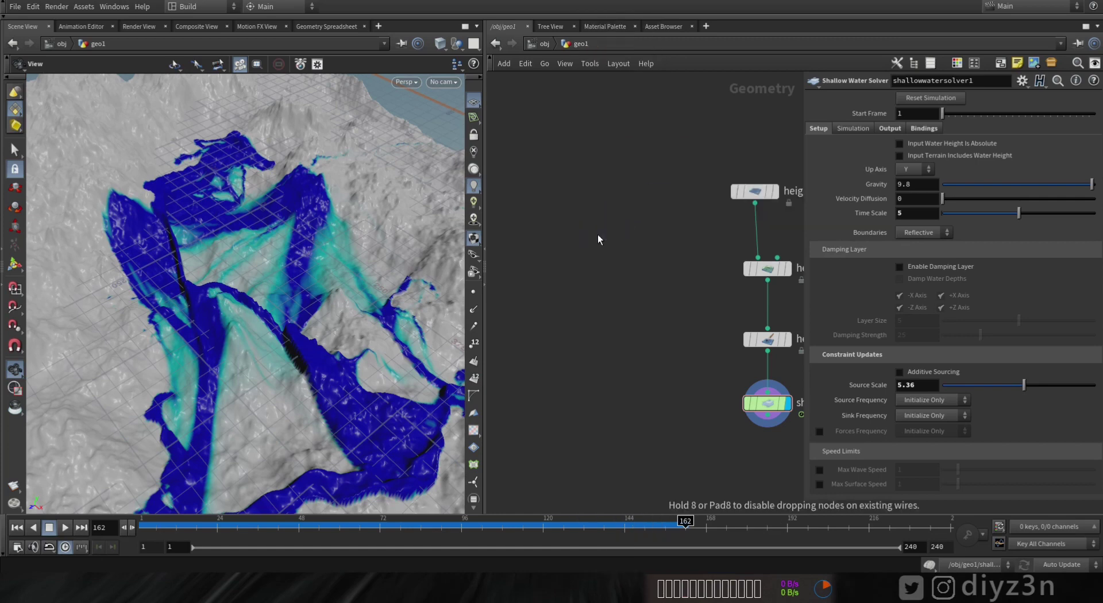
pyautogui.click(598, 234)
# Add an Ocean Spectrum node wired into the second input of Ocean Evaluate, and display the Ocean Evaluate node.
pyautogui.click(608, 220)
pyautogui.press('Tab')
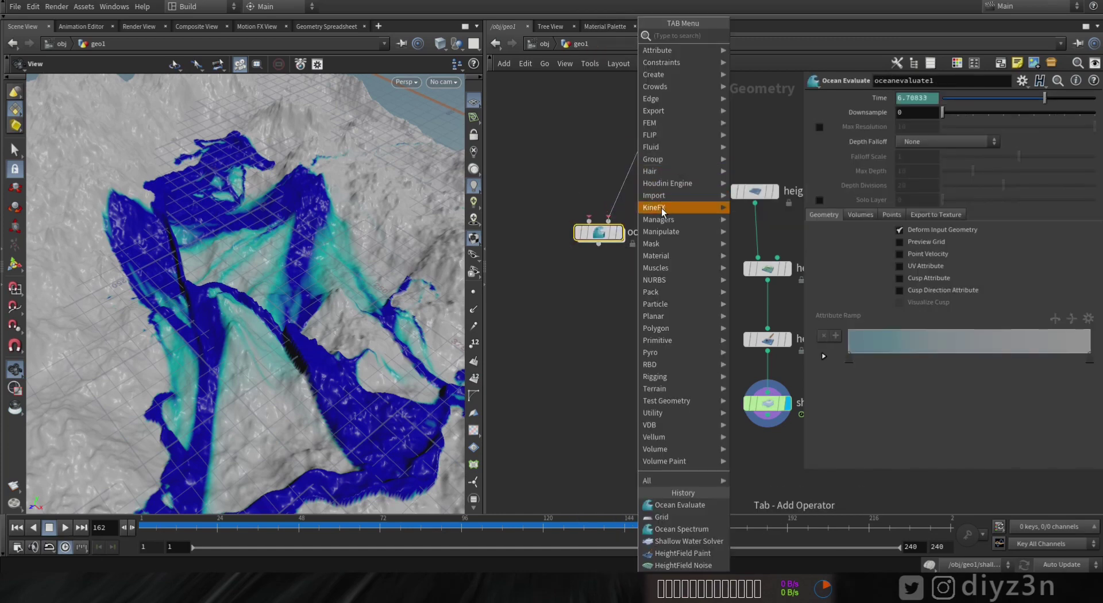
pyautogui.moveTo(662, 150)
pyautogui.click(770, 222)
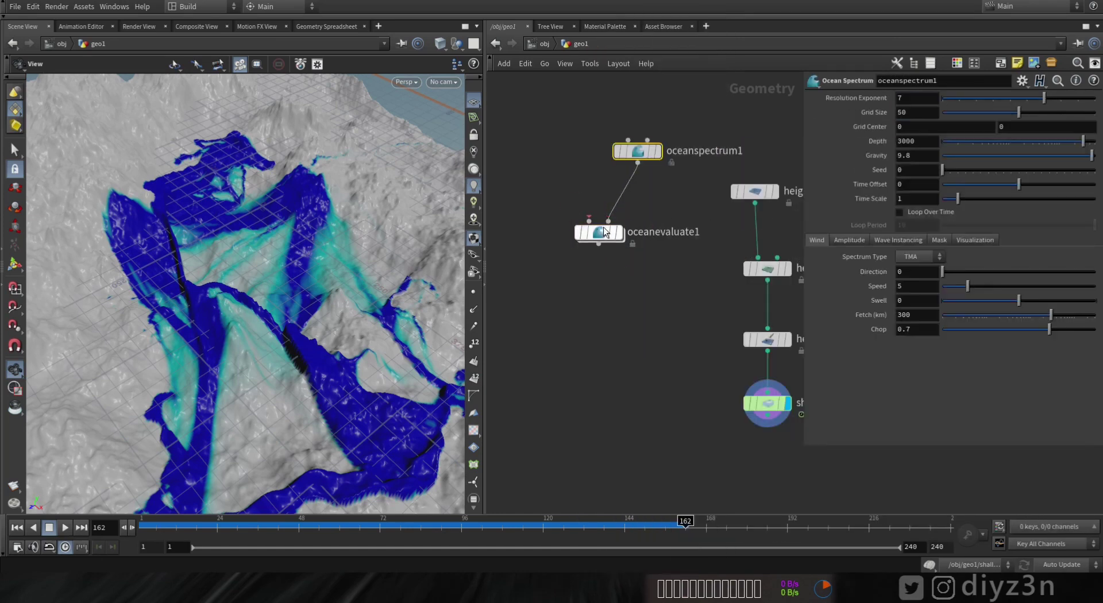
pyautogui.moveTo(604, 226)
pyautogui.click(623, 211)
pyautogui.click(596, 236)
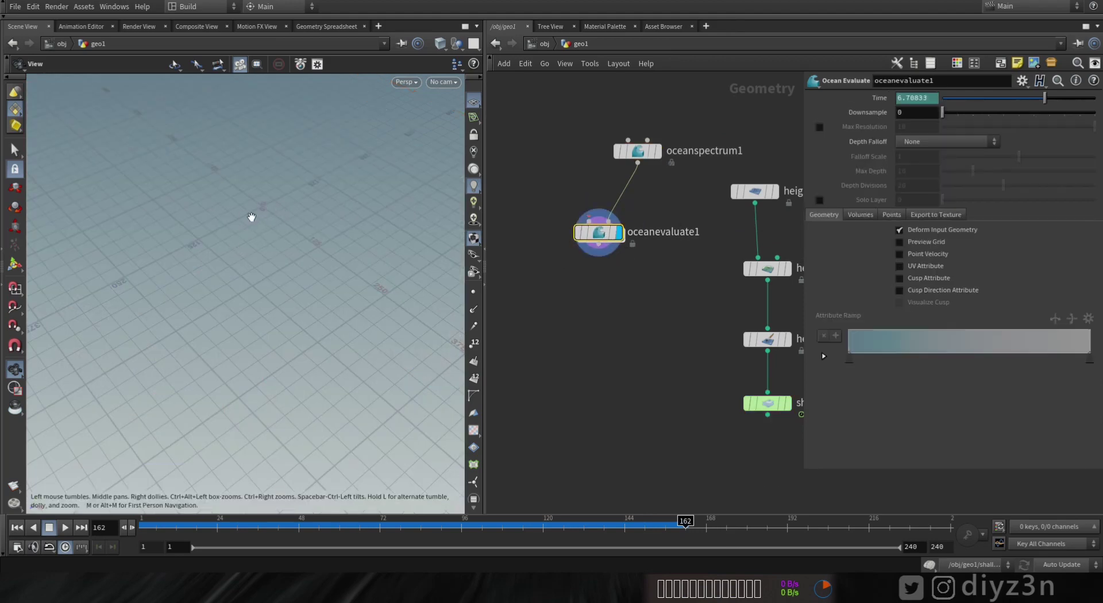
# Enable Preview Grid on the Ocean Evaluate node and play the ocean animation from the first frame.
pyautogui.hotkey('space', 'g')
pyautogui.moveTo(243, 300); pyautogui.dragTo(278, 288)
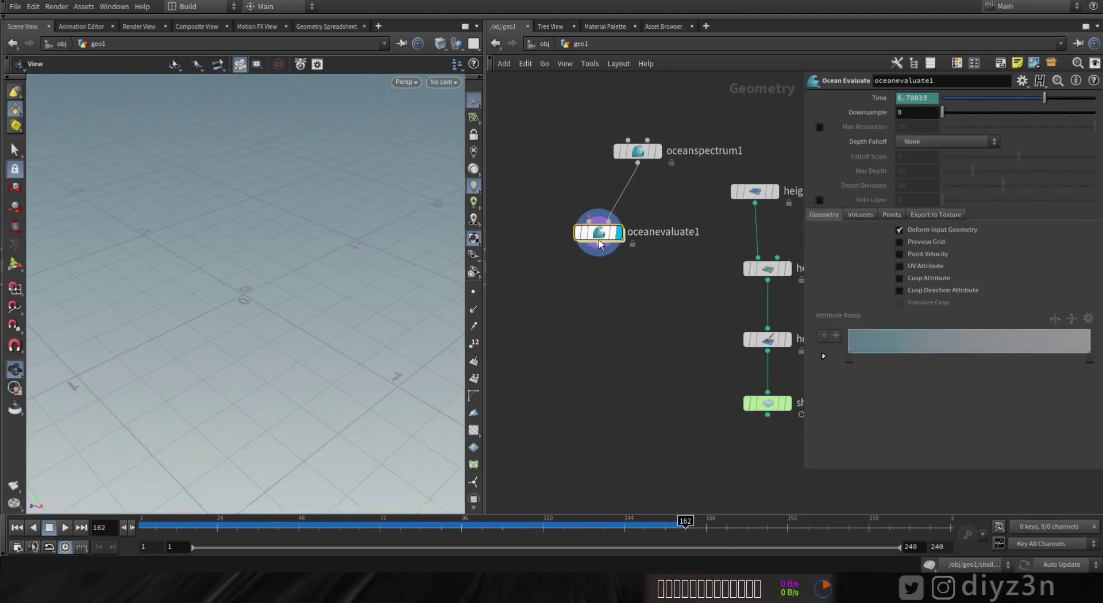
pyautogui.click(900, 242)
pyautogui.moveTo(395, 266); pyautogui.dragTo(242, 344)
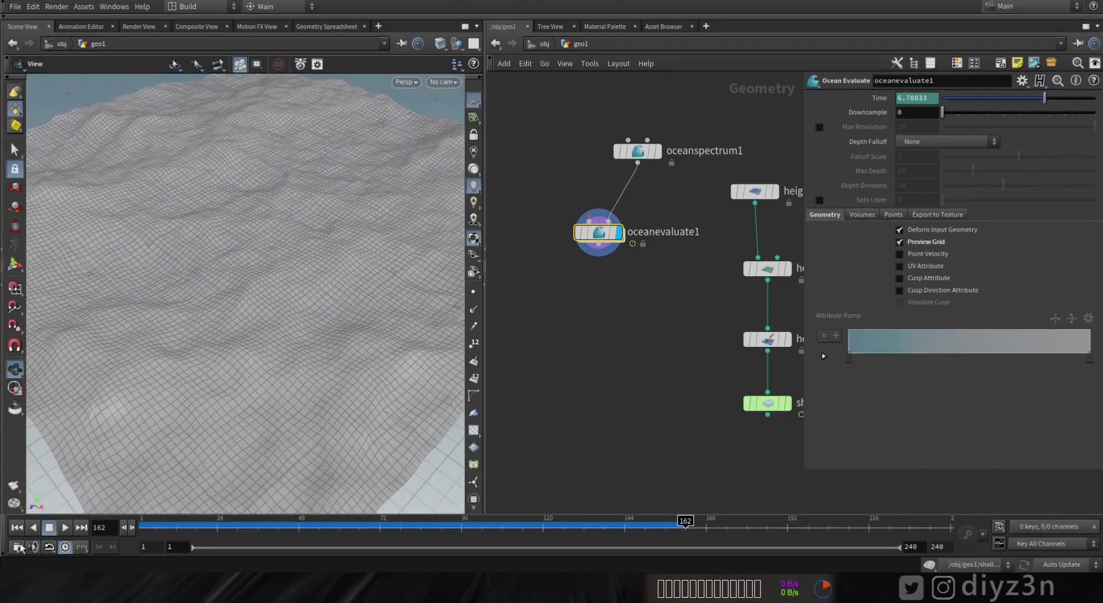
pyautogui.click(17, 528)
pyautogui.click(64, 528)
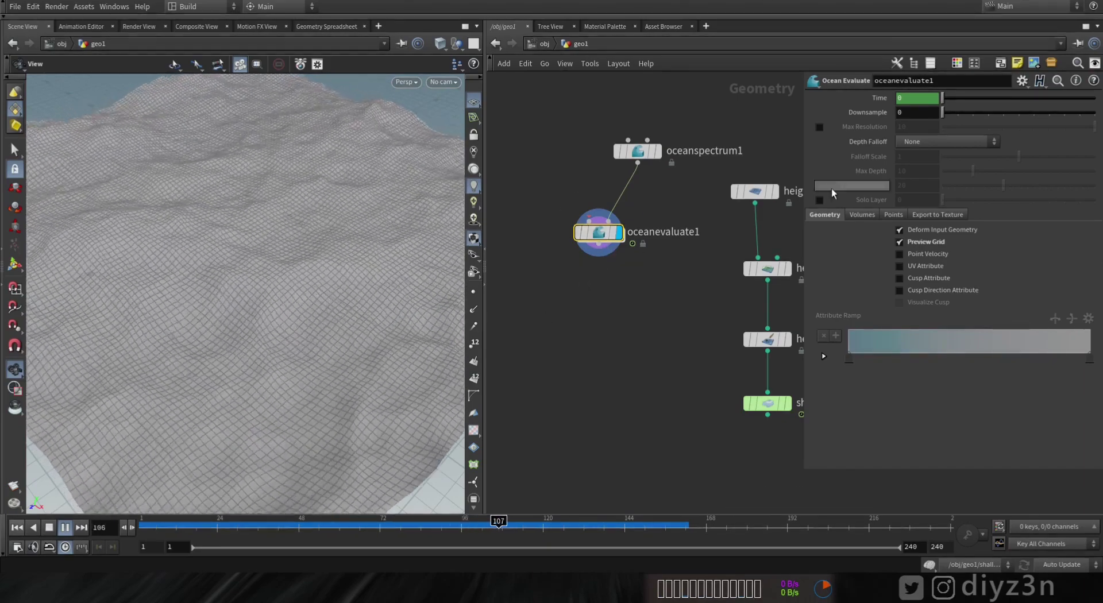
# Set the Ocean Spectrum's amplitude Scale to 1.58 and play the waves briefly up to frame 86.
pyautogui.click(638, 151)
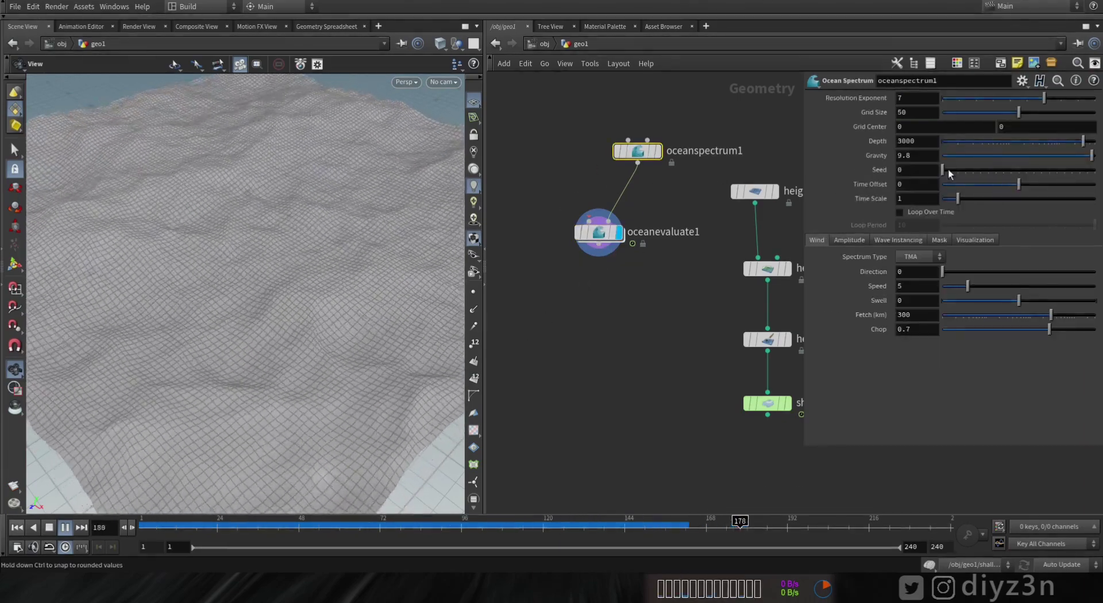
pyautogui.moveTo(128, 456); pyautogui.dragTo(281, 310)
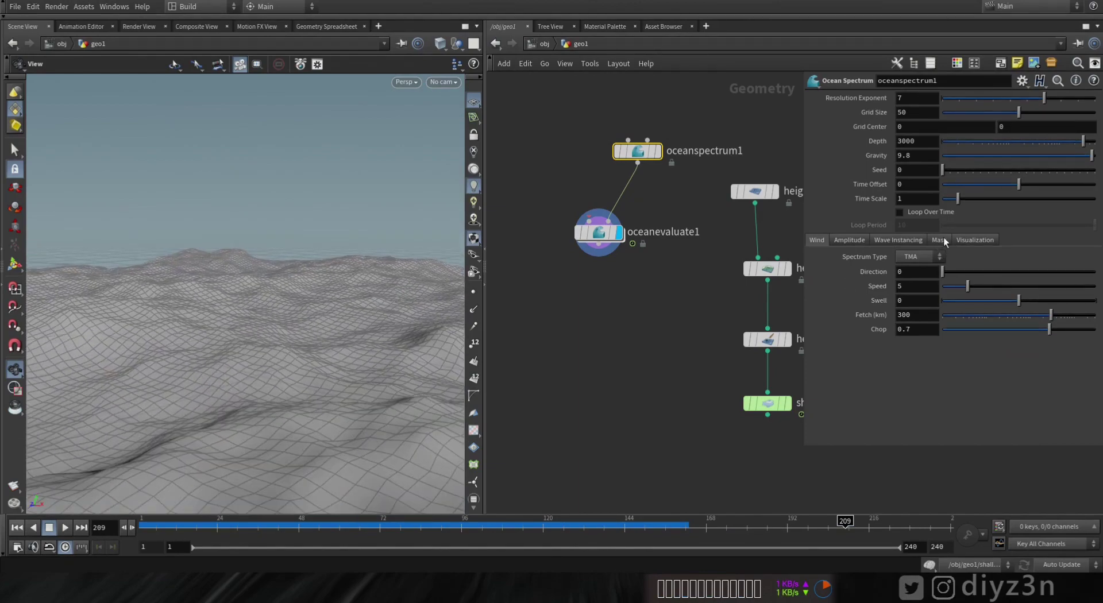
pyautogui.click(850, 241)
pyautogui.moveTo(949, 282); pyautogui.dragTo(967, 283)
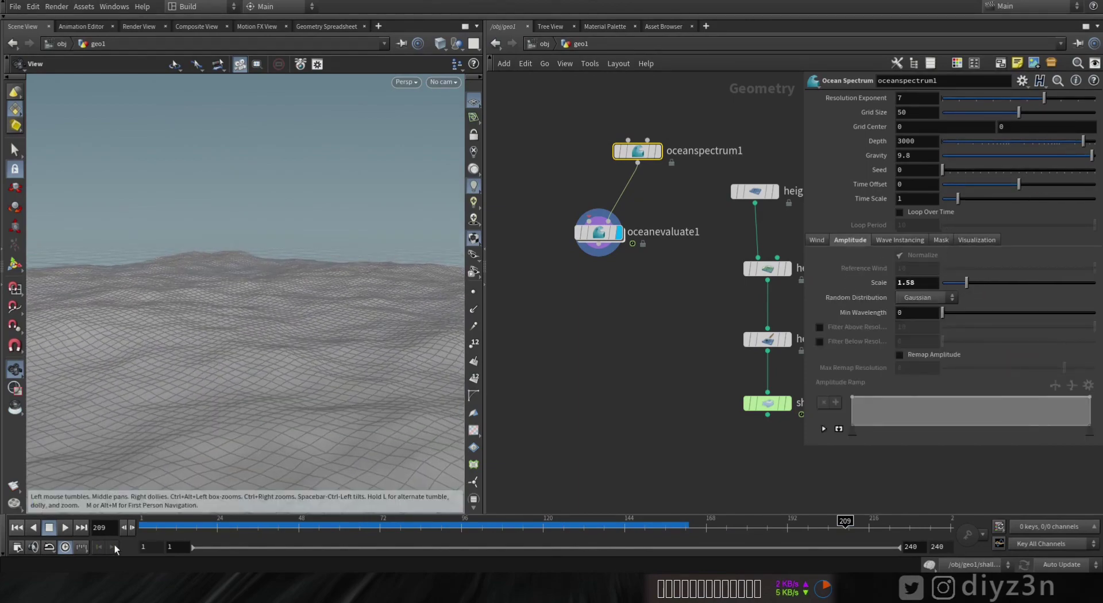
pyautogui.click(65, 528)
pyautogui.click(49, 528)
# Turn on the Height Field volume output of Ocean Evaluate and disable its Preview Grid.
pyautogui.click(599, 232)
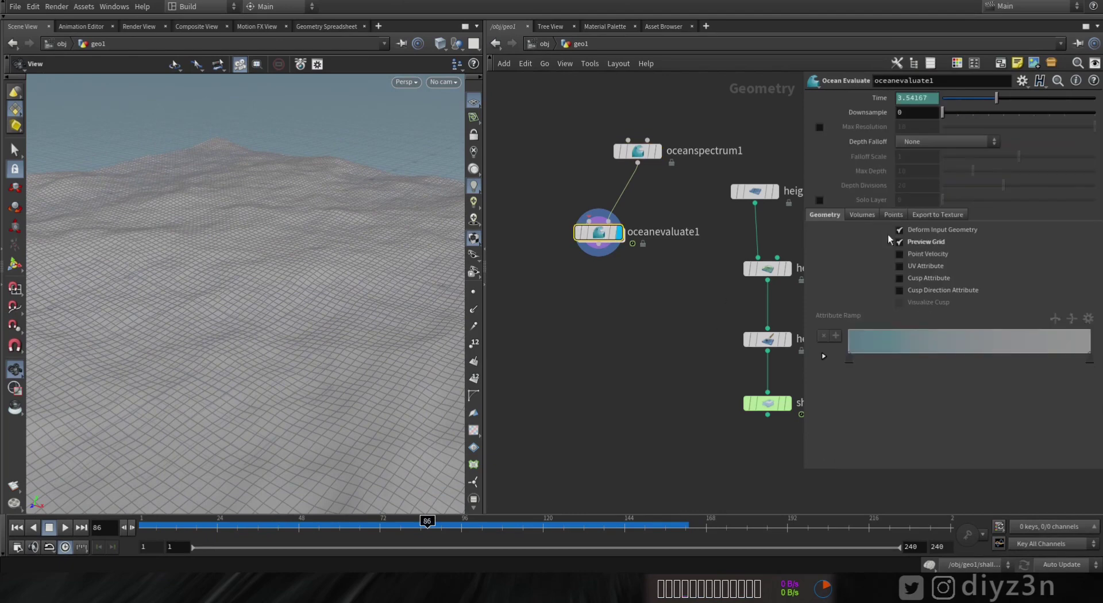
pyautogui.click(858, 216)
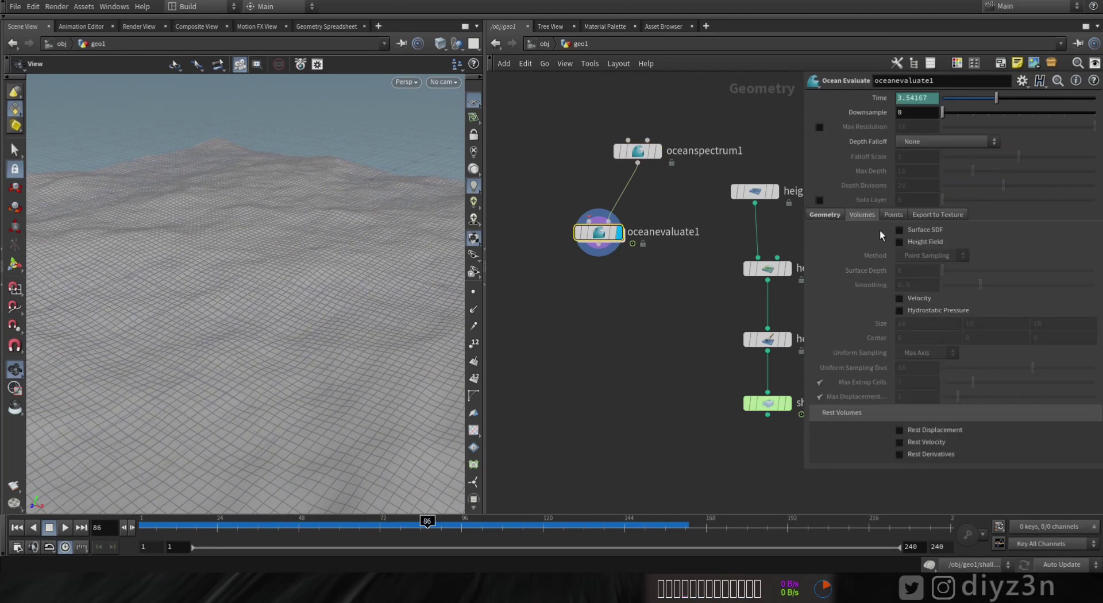
pyautogui.click(936, 243)
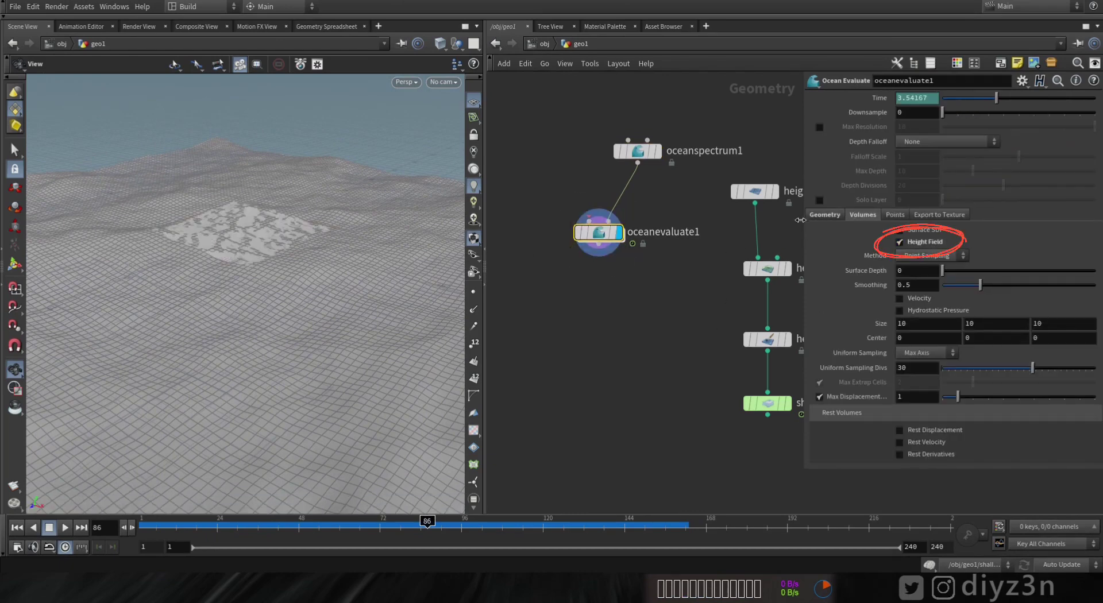
pyautogui.click(825, 216)
pyautogui.click(905, 242)
pyautogui.click(863, 217)
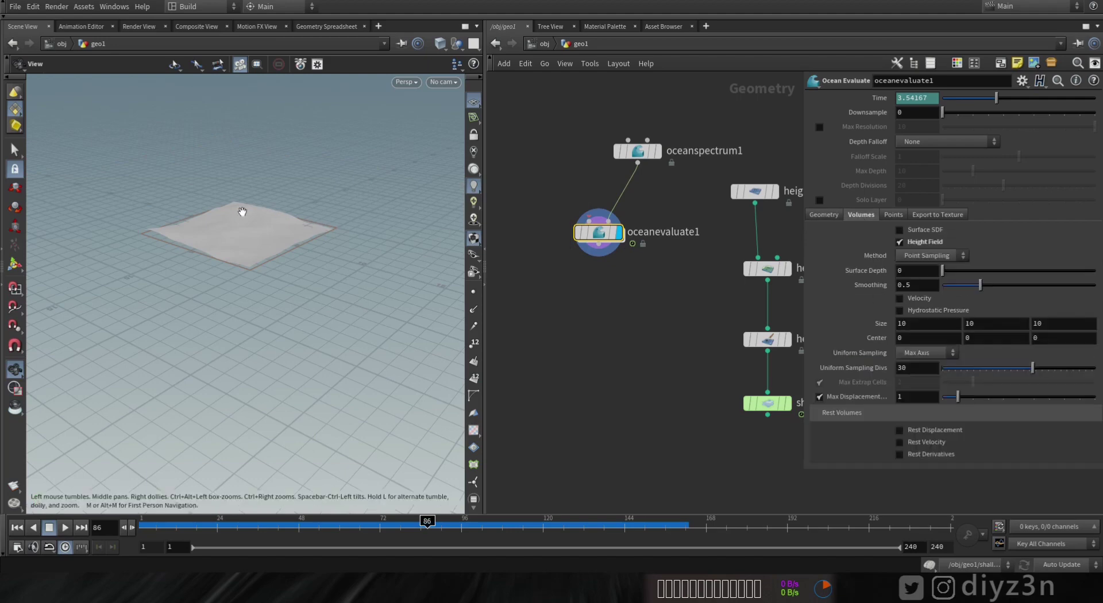
# Set the Ocean Evaluate volume size to 25 by 25 by 25 and its Uniform Sampling Divs to 500.
pyautogui.moveTo(241, 212); pyautogui.dragTo(55, 298, button='right')
pyautogui.scroll(-2, 114, 300)
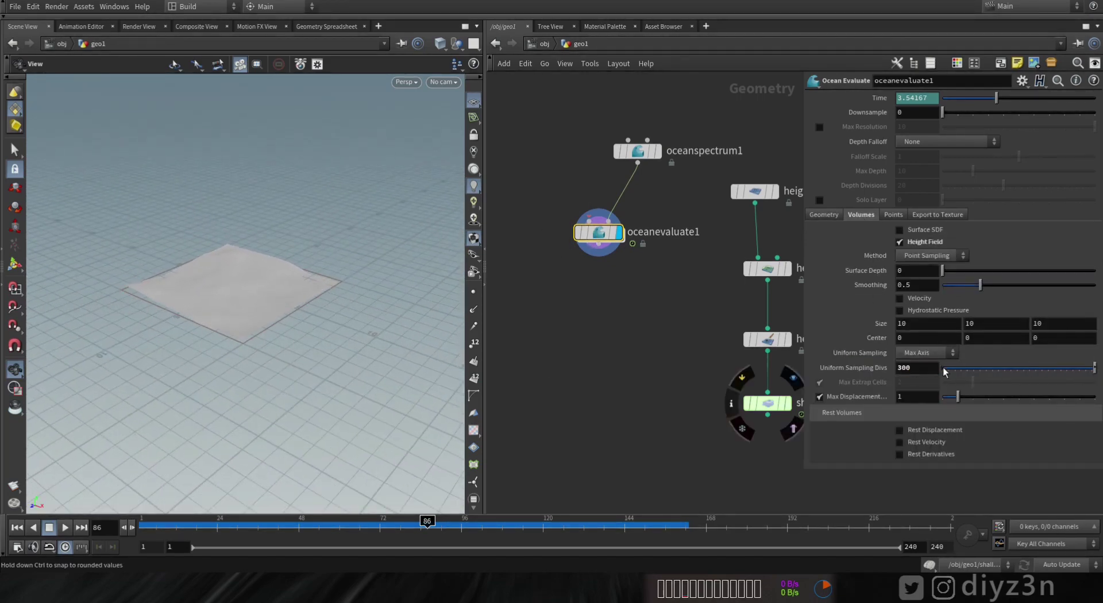
pyautogui.click(919, 324)
pyautogui.write('50')
pyautogui.press('Tab')
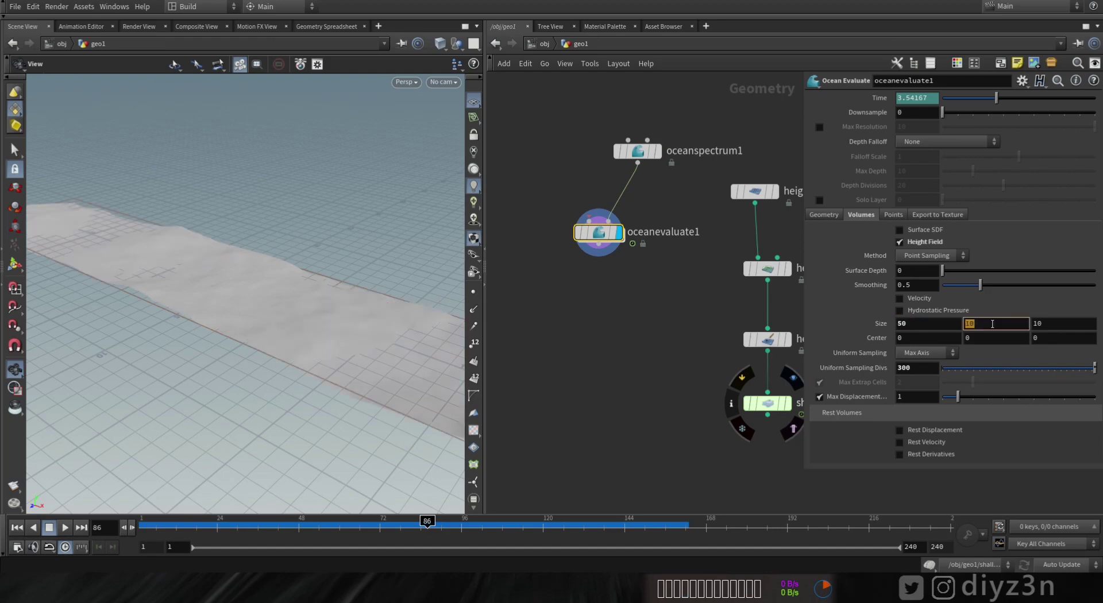
pyautogui.write('25')
pyautogui.click(985, 325)
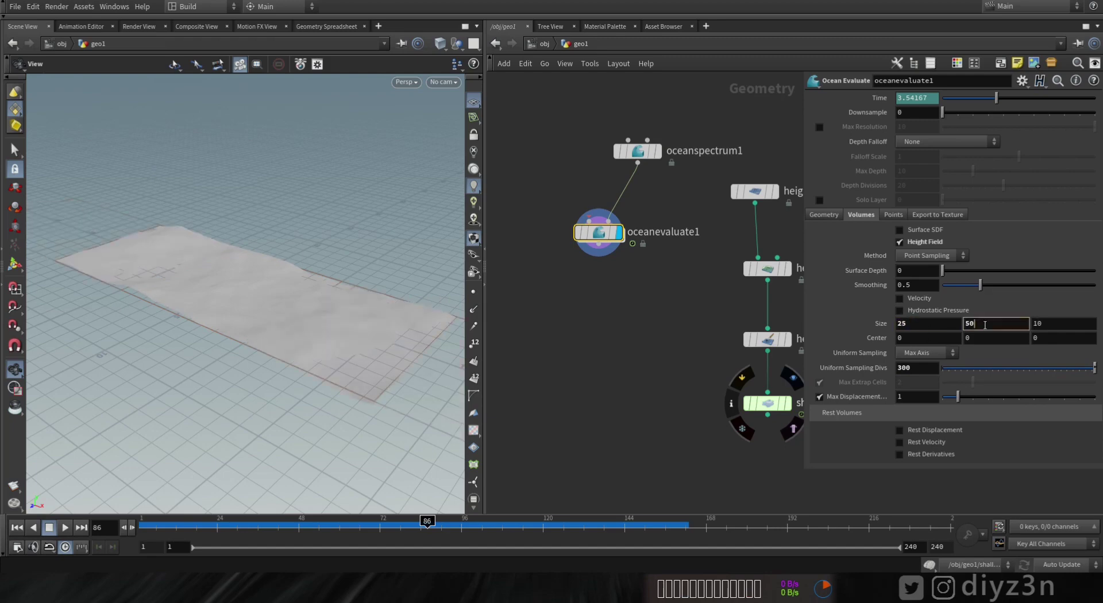
pyautogui.click(1060, 338)
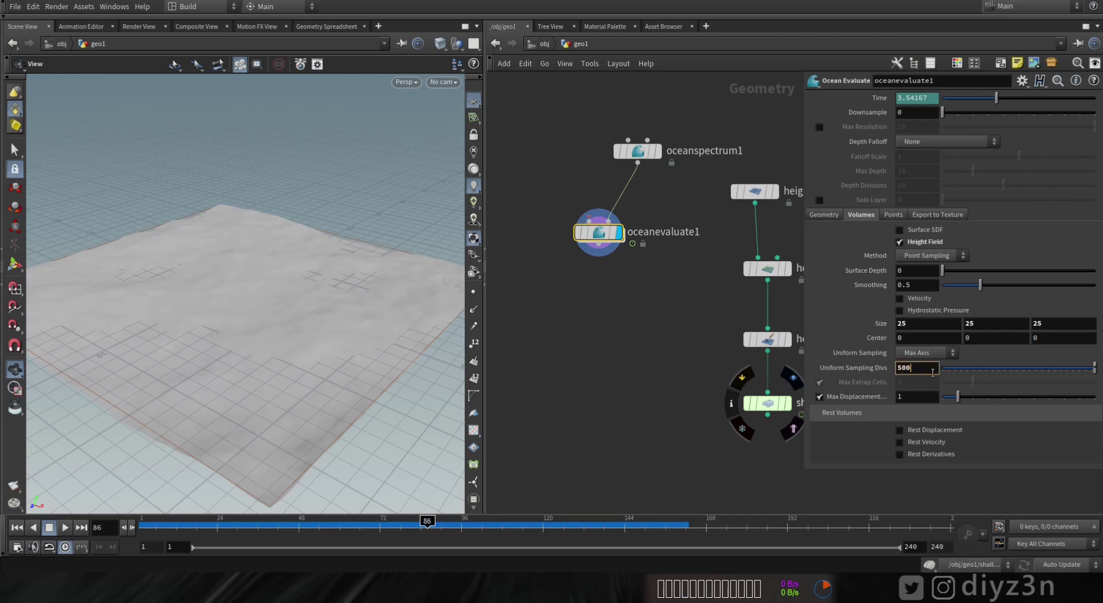
pyautogui.press('Return')
# Turn off the ortho grid in the viewport's display options and close them.
pyautogui.press('d')
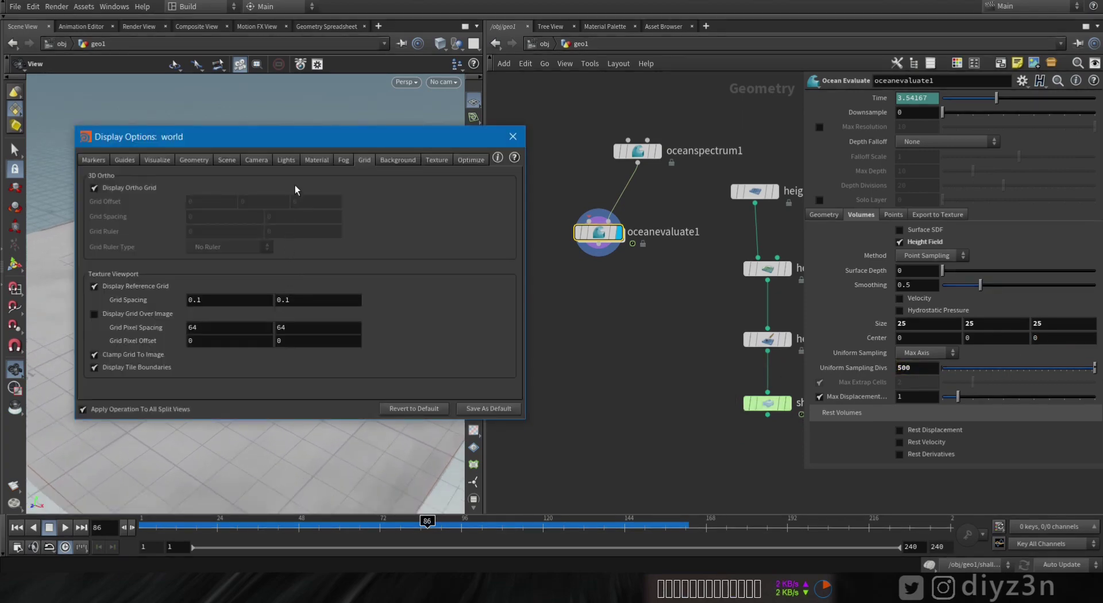
pyautogui.click(117, 190)
pyautogui.click(513, 136)
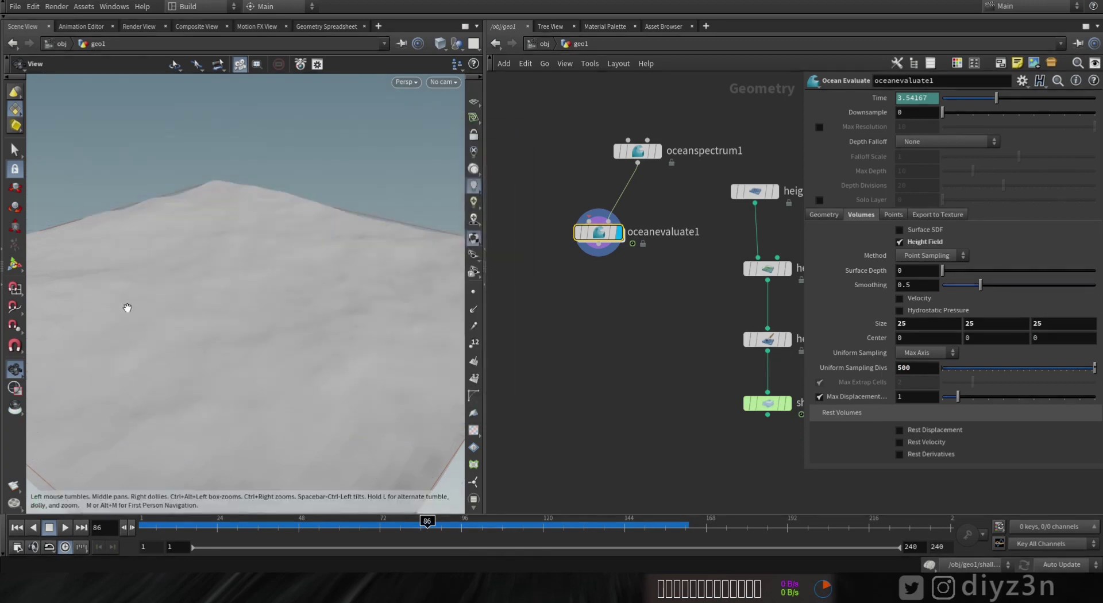
# Scrub the ocean heightfield to frame 60 and examine its wave surface from several angles.
pyautogui.moveTo(126, 308); pyautogui.dragTo(101, 379)
pyautogui.moveTo(151, 524); pyautogui.dragTo(340, 524)
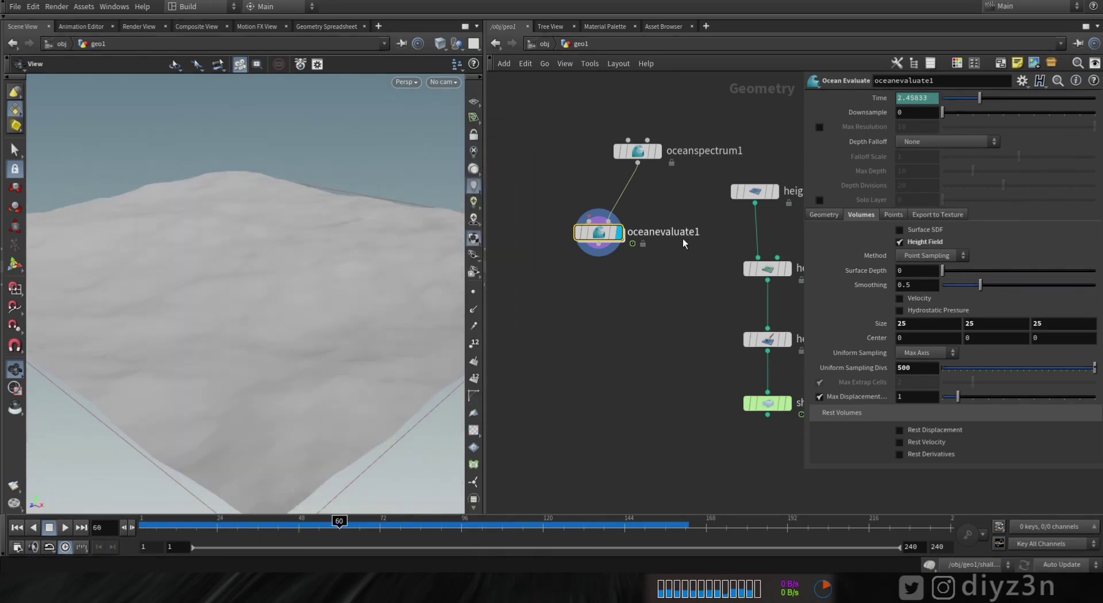
pyautogui.middleClick(603, 236)
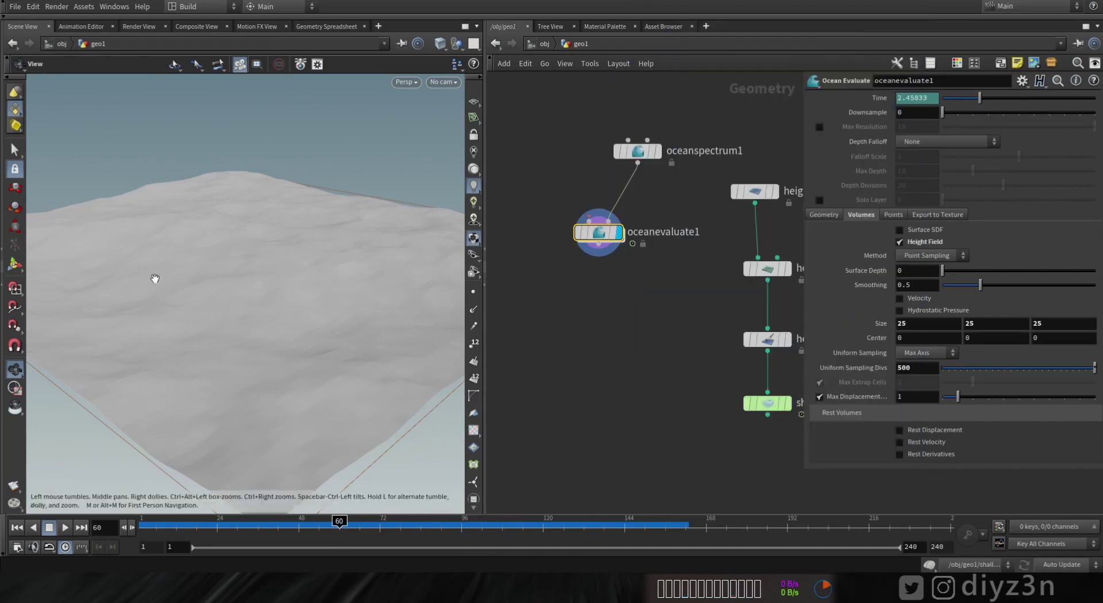
pyautogui.moveTo(155, 279); pyautogui.dragTo(270, 264, button='right')
pyautogui.moveTo(270, 264); pyautogui.dragTo(276, 269)
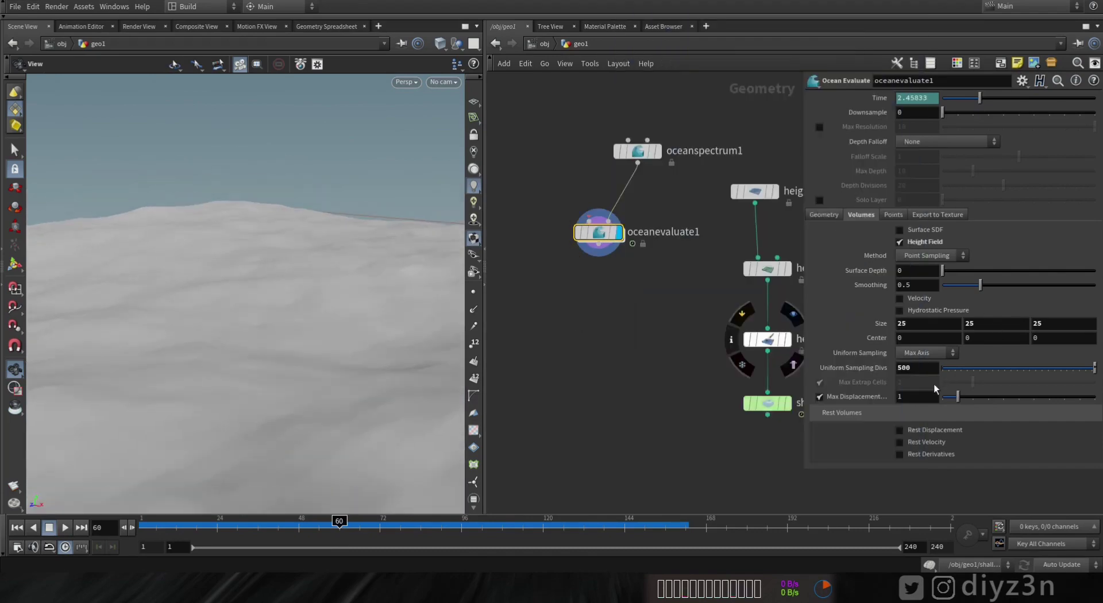
pyautogui.moveTo(282, 338); pyautogui.dragTo(308, 364)
pyautogui.moveTo(308, 365); pyautogui.dragTo(270, 327, button='middle')
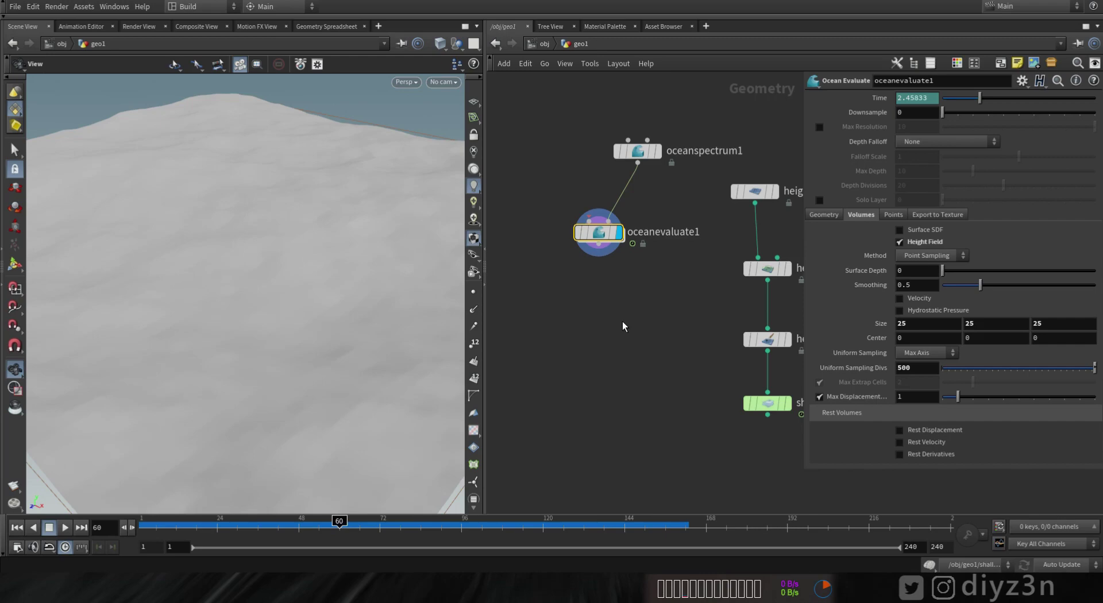
# Add a HeightField Project node below Ocean Evaluate with its first input wired to the Ocean Evaluate output.
pyautogui.click(599, 244)
pyautogui.press('Tab')
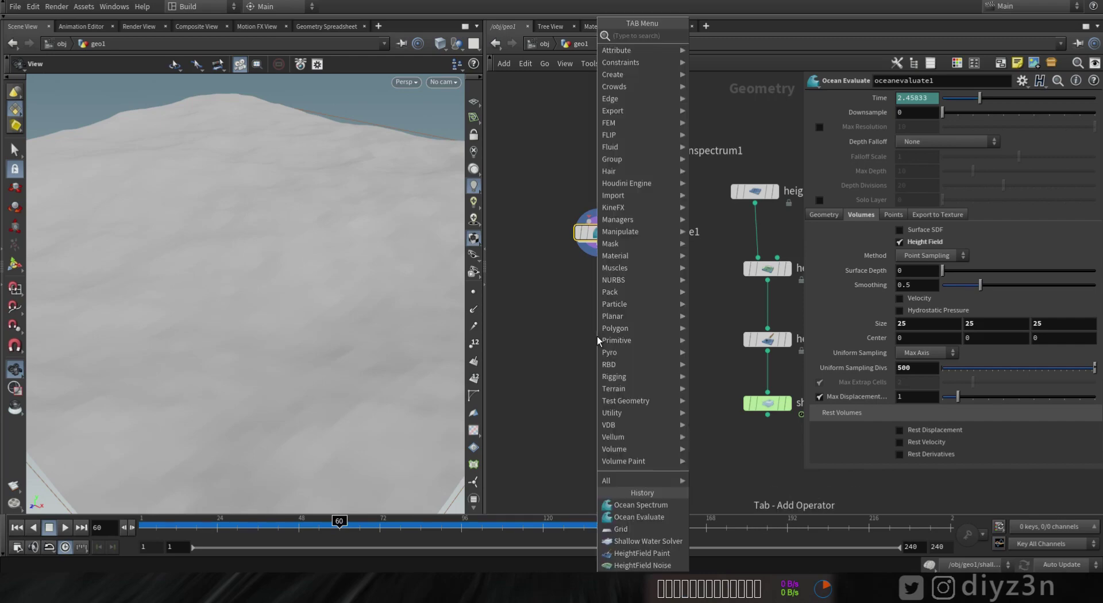
pyautogui.write('proj')
pyautogui.press('Down')
pyautogui.press('Down')
pyautogui.press('Return')
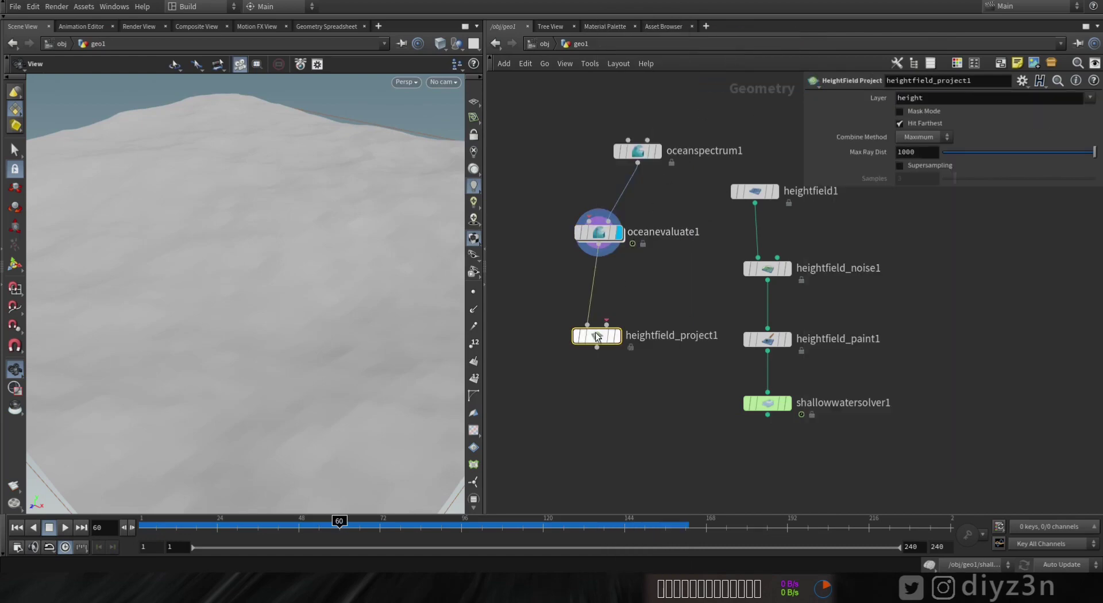
pyautogui.click(605, 329)
# Rearrange the ocean nodes above the HeightField Project node and move the whole group away from the heightfield network.
pyautogui.moveTo(614, 195); pyautogui.dragTo(526, 235)
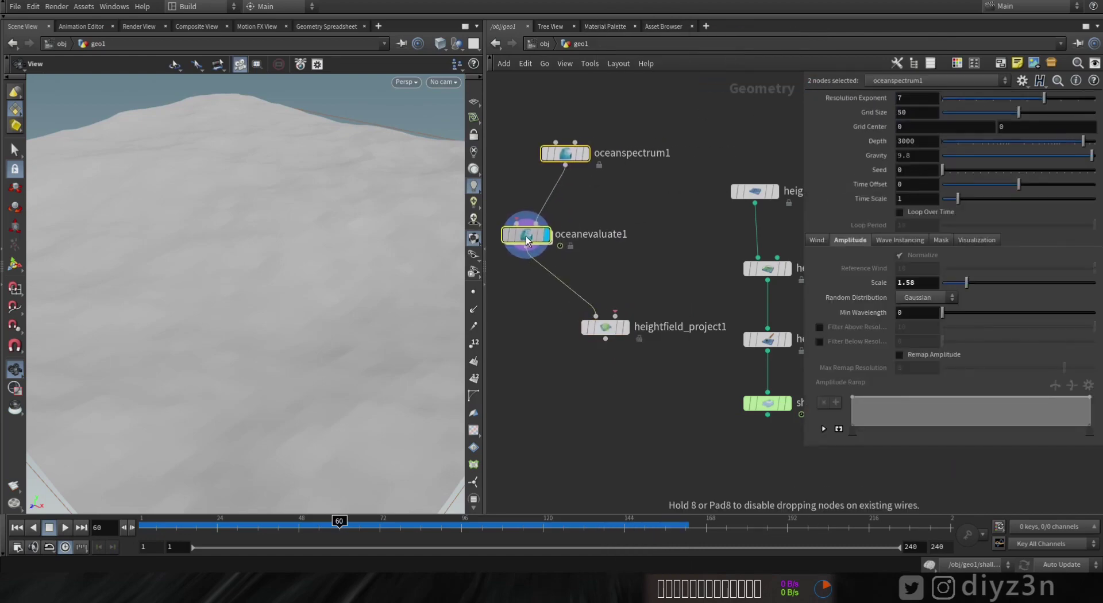
pyautogui.moveTo(567, 152); pyautogui.dragTo(527, 144)
pyautogui.moveTo(592, 381); pyautogui.dragTo(705, 406, button='middle')
pyautogui.moveTo(746, 425); pyautogui.dragTo(560, 137)
pyautogui.scroll(-3, 728, 408)
pyautogui.moveTo(725, 379); pyautogui.dragTo(572, 372)
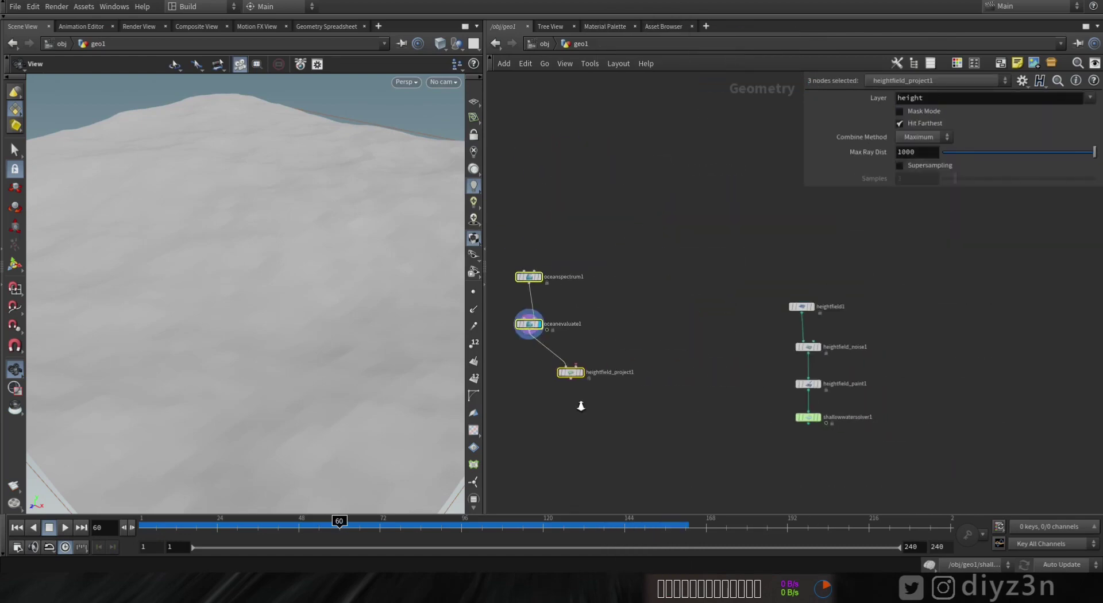
pyautogui.scroll(4, 517, 380)
pyautogui.click(701, 413)
# Add a Pig Head test geometry node wired into the second input of HeightField Project.
pyautogui.click(665, 356)
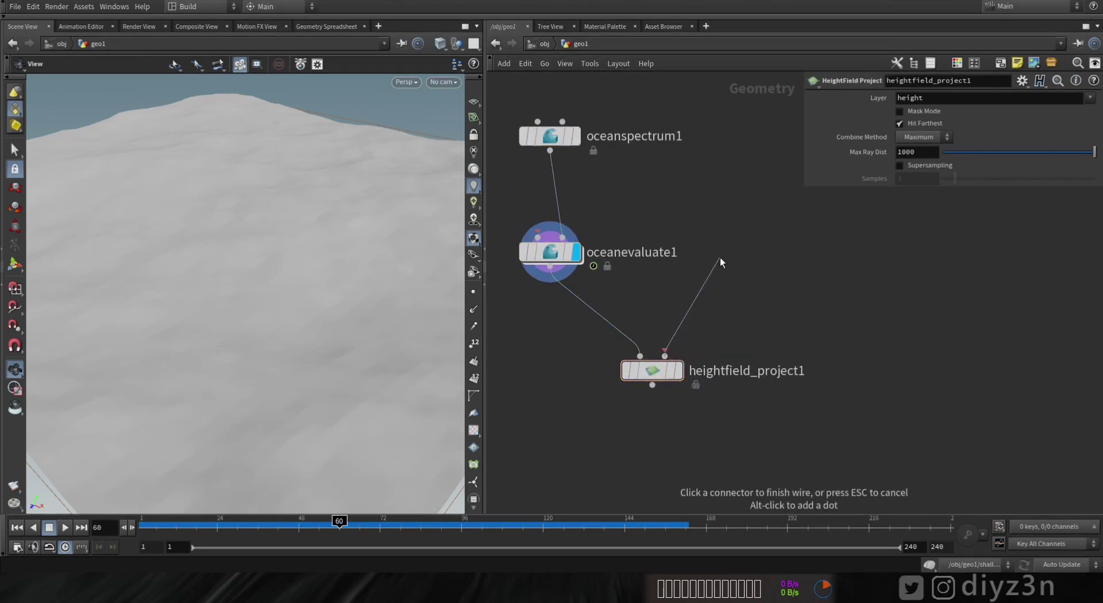
pyautogui.press('Tab')
pyautogui.moveTo(746, 430)
pyautogui.moveTo(747, 400)
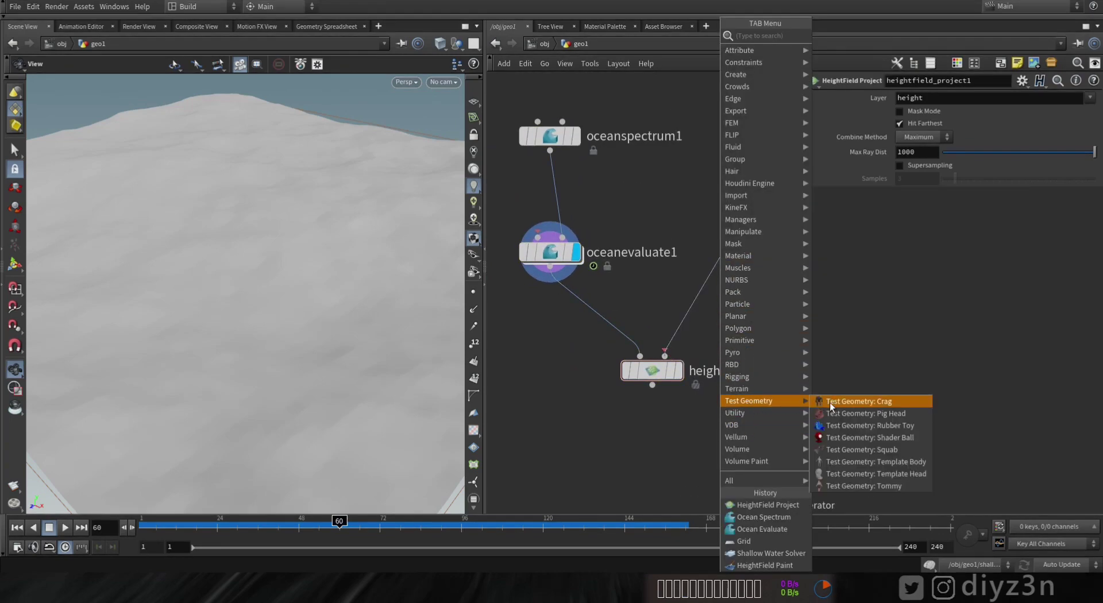
pyautogui.click(857, 413)
pyautogui.click(716, 182)
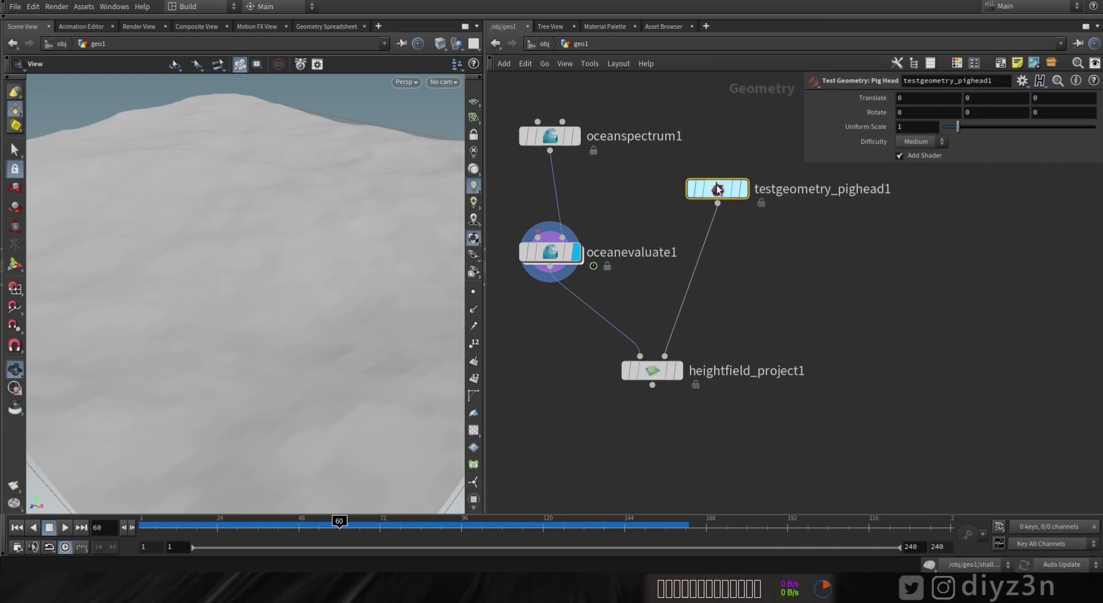
# Insert a Transform node between the pig head and HeightField Project, and display the HeightField Project result.
pyautogui.press('Tab')
pyautogui.write('tr')
pyautogui.click(829, 60)
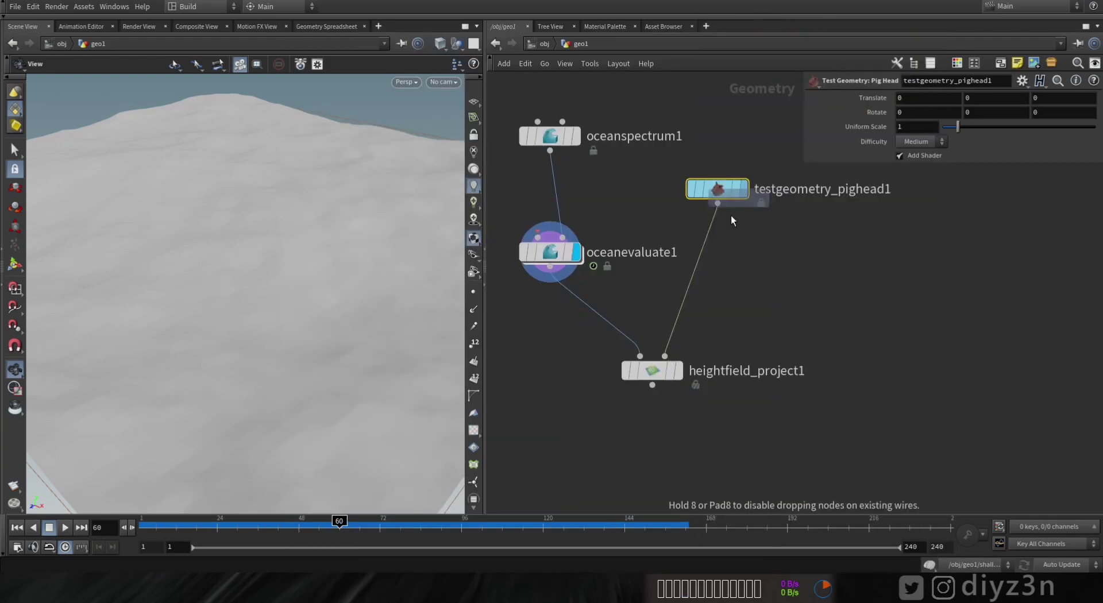
pyautogui.click(717, 251)
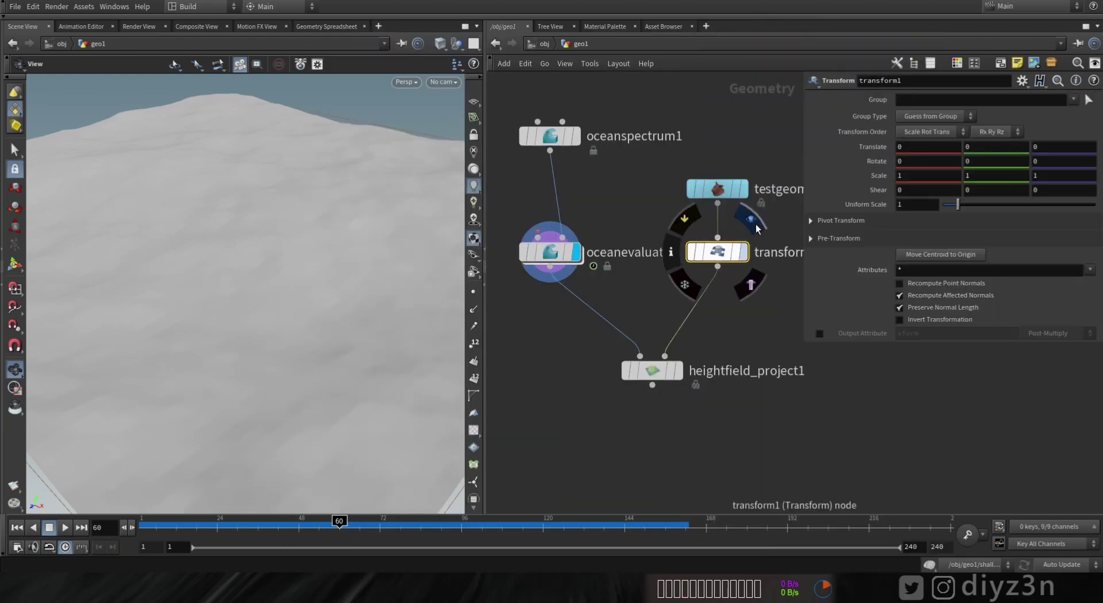
pyautogui.click(750, 221)
pyautogui.click(685, 344)
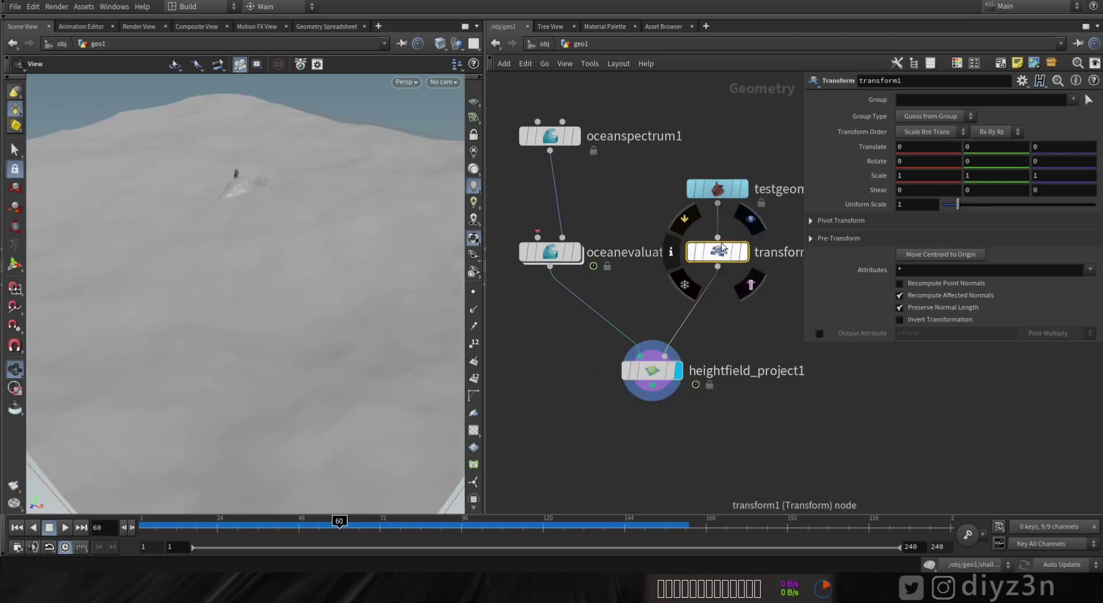
# Set the pig head Transform's uniform scale to about 2.53 and inspect the projected shape up close.
pyautogui.moveTo(988, 209); pyautogui.dragTo(981, 207)
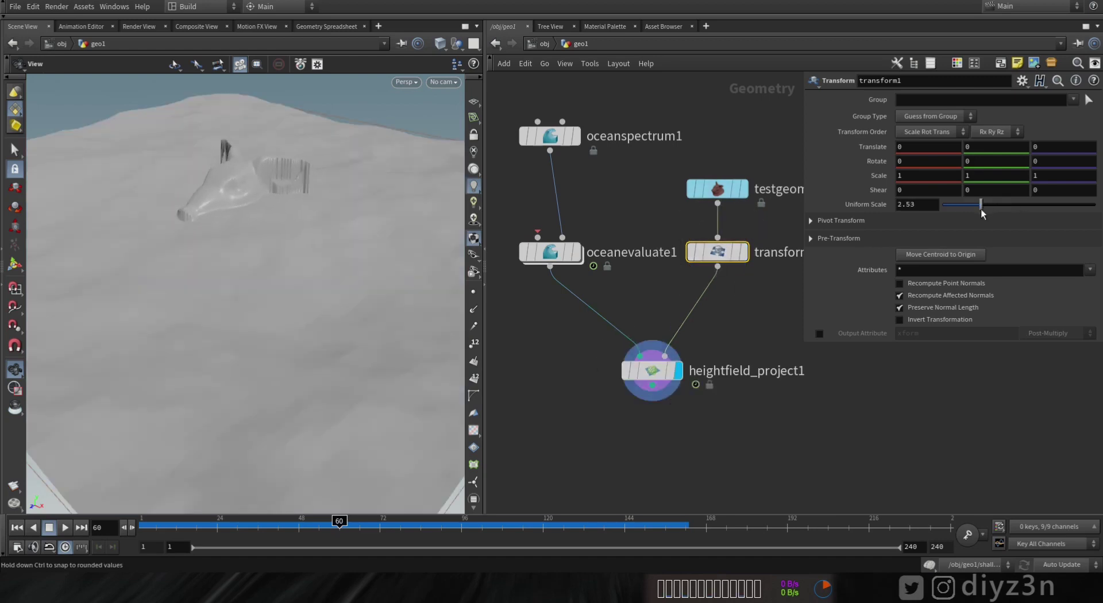
pyautogui.click(19, 271)
pyautogui.moveTo(249, 162); pyautogui.dragTo(253, 78)
pyautogui.moveTo(290, 167)
pyautogui.keyDown('alt'); pyautogui.mouseDown(button='right')
pyautogui.moveTo(304, 193)
pyautogui.moveTo(286, 184)
pyautogui.mouseUp(button='right'); pyautogui.keyUp('alt')
pyautogui.keyDown('alt'); pyautogui.moveTo(286, 184); pyautogui.dragTo(287, 155); pyautogui.keyUp('alt')
# Set the HeightField Project combine method to Replace and check the projection on the ocean back at frame 1.
pyautogui.click(664, 374)
pyautogui.click(922, 138)
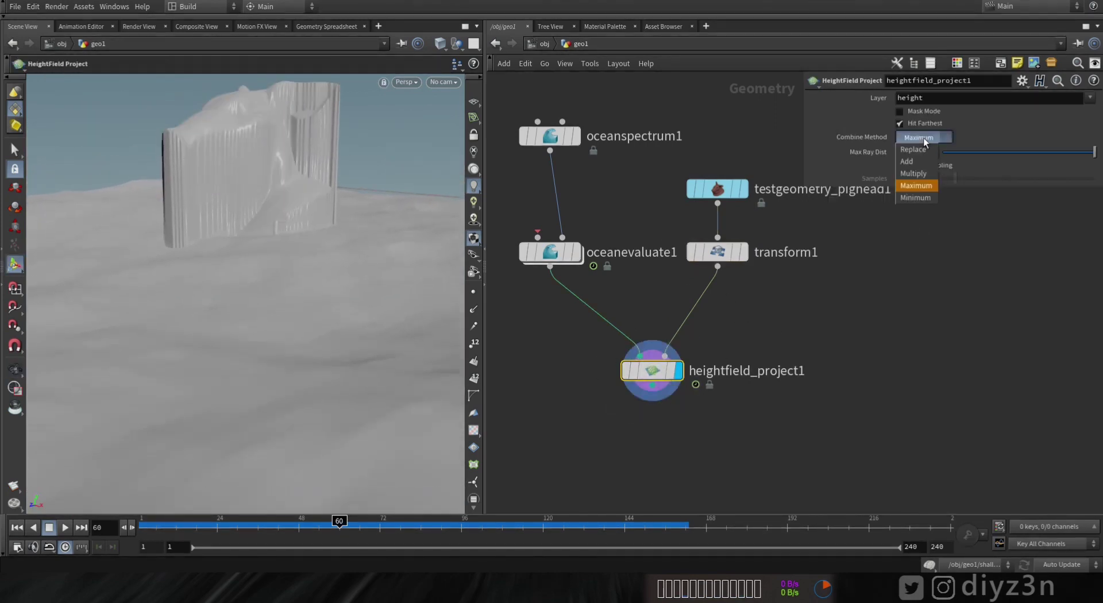
pyautogui.click(917, 149)
pyautogui.press('Escape')
pyautogui.moveTo(260, 230); pyautogui.dragTo(249, 254)
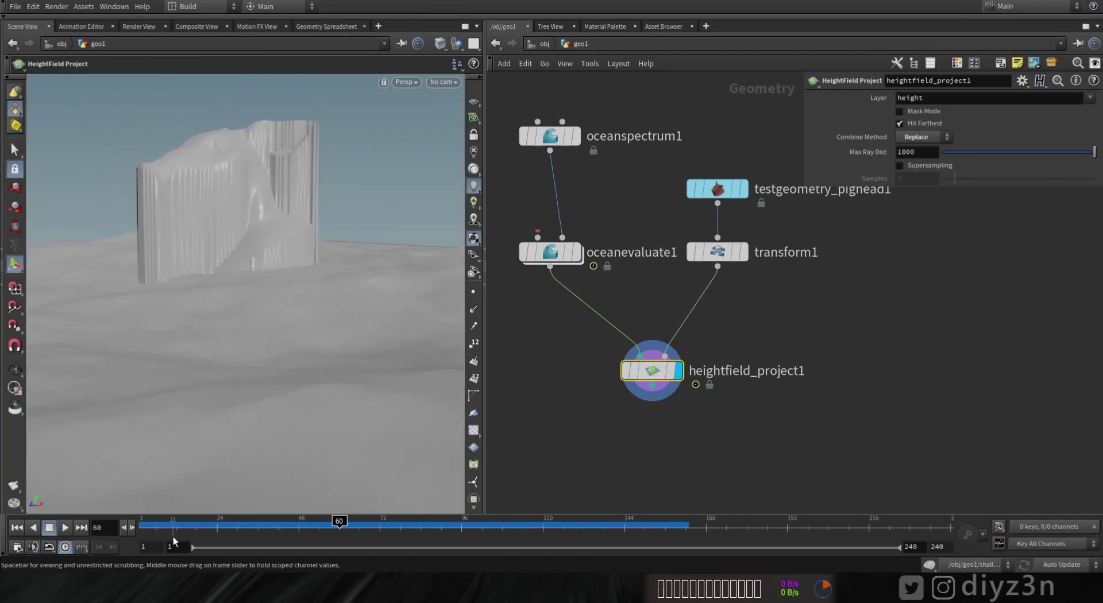
pyautogui.moveTo(173, 536); pyautogui.dragTo(117, 540)
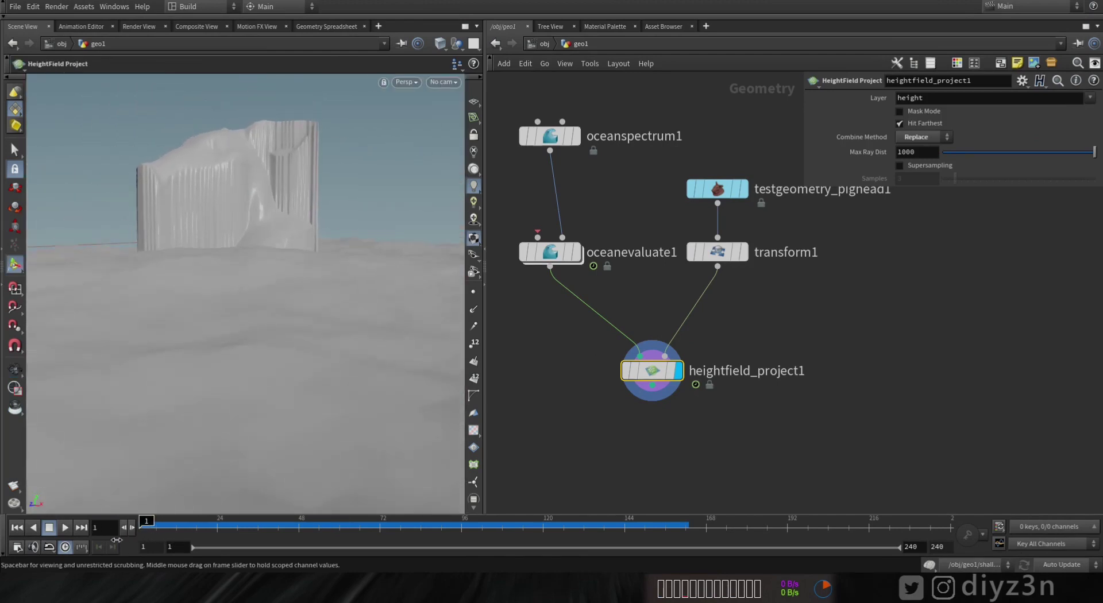
# Try the Add and Multiply combine methods on HeightField Project while the ocean animation plays.
pyautogui.click(938, 136)
pyautogui.click(916, 168)
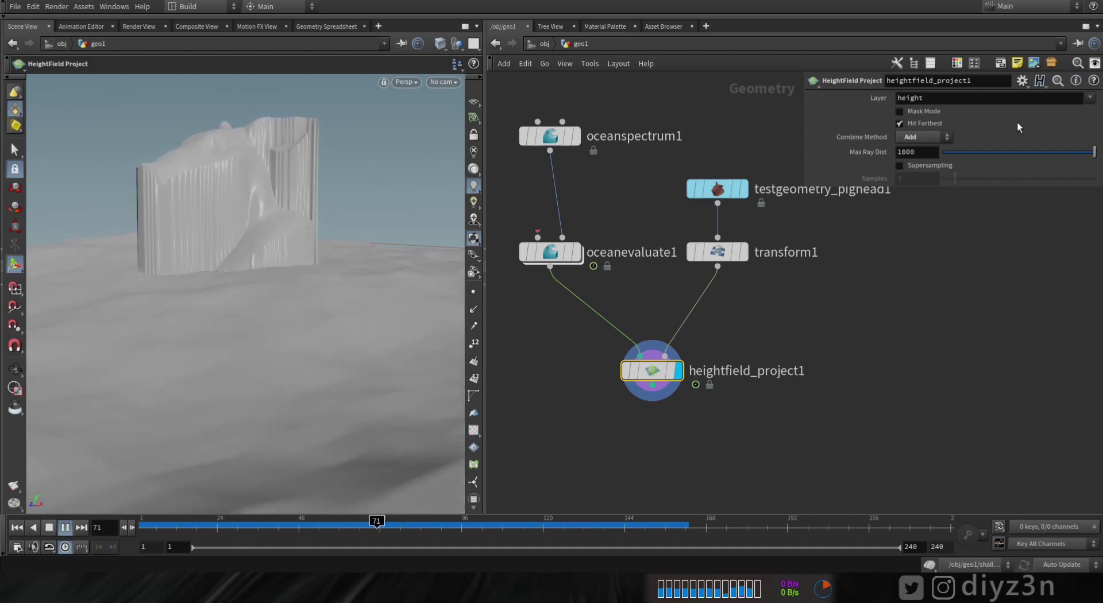
pyautogui.click(917, 137)
pyautogui.click(926, 172)
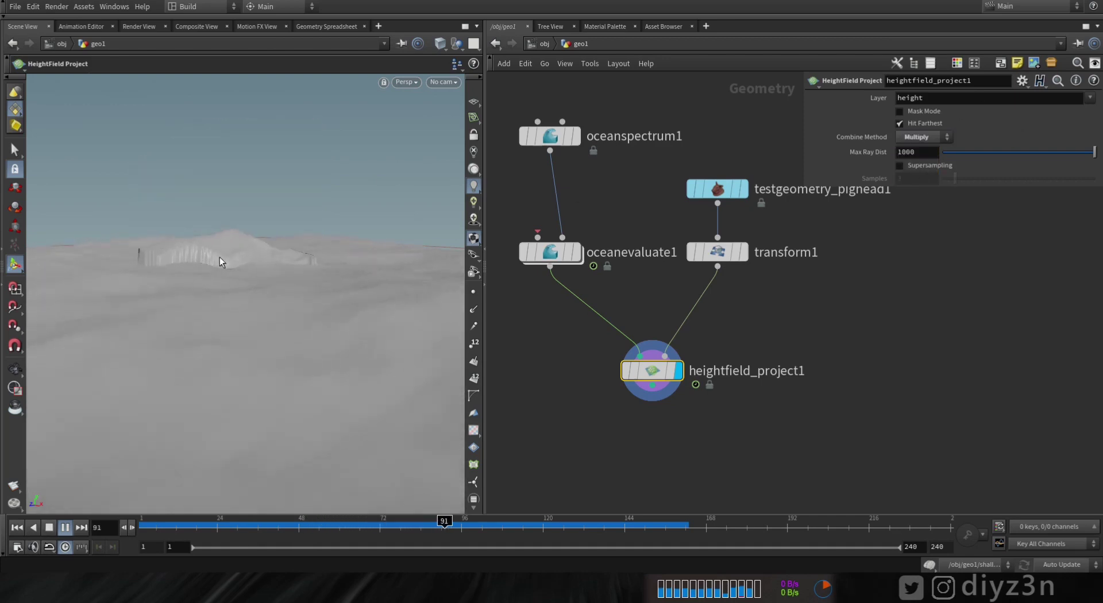
# Return the HeightField Project combine method to Replace and reset the animation to frame 1.
pyautogui.click(918, 137)
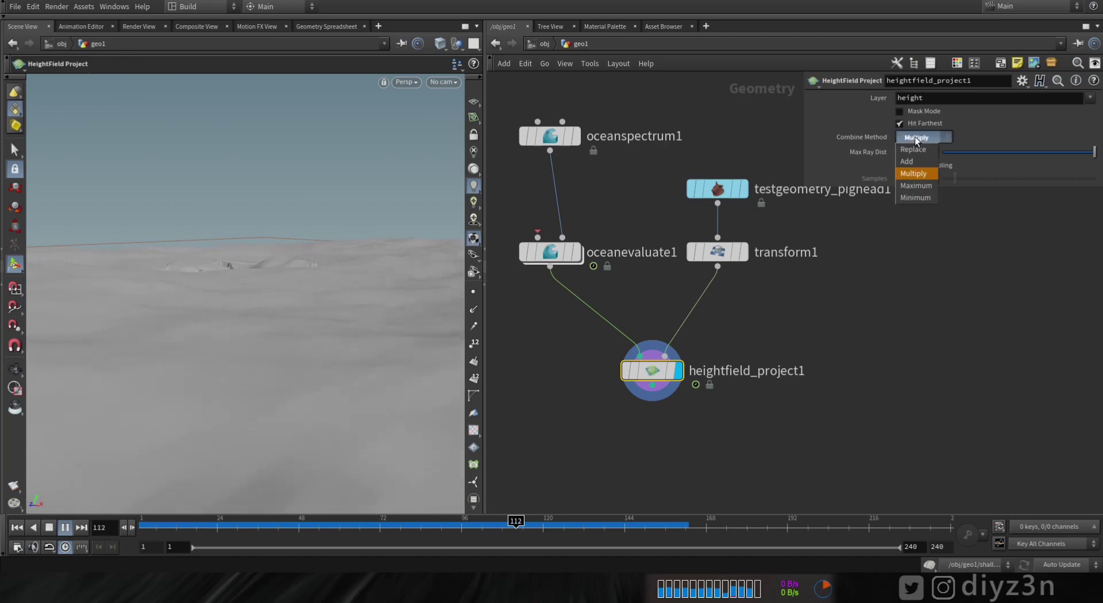
pyautogui.click(917, 110)
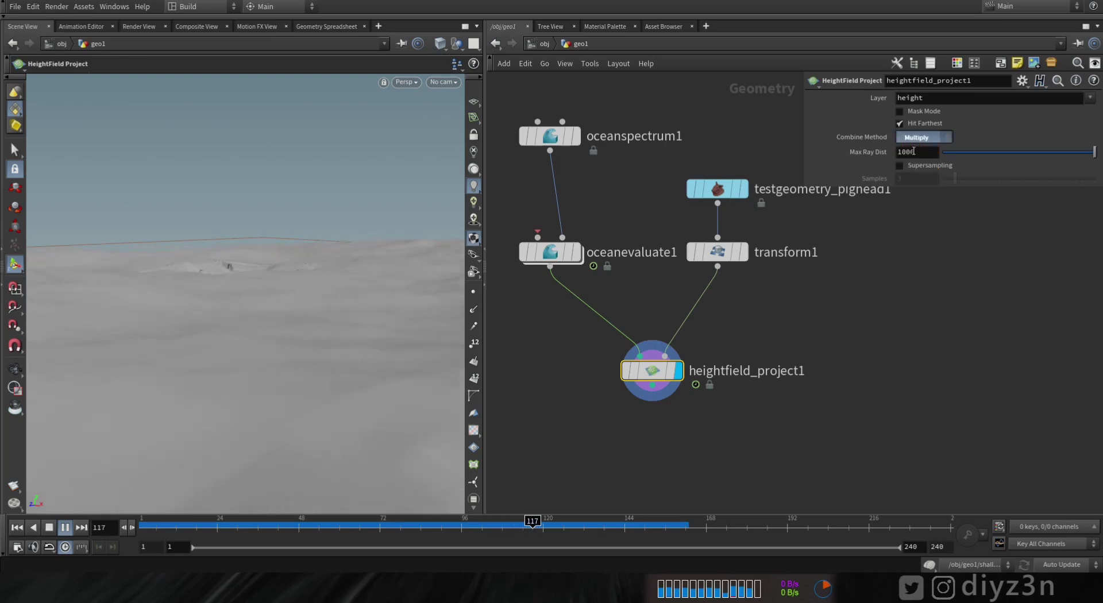
pyautogui.click(50, 527)
pyautogui.click(13, 529)
pyautogui.press('Escape')
pyautogui.moveTo(256, 321); pyautogui.dragTo(241, 319, button='right')
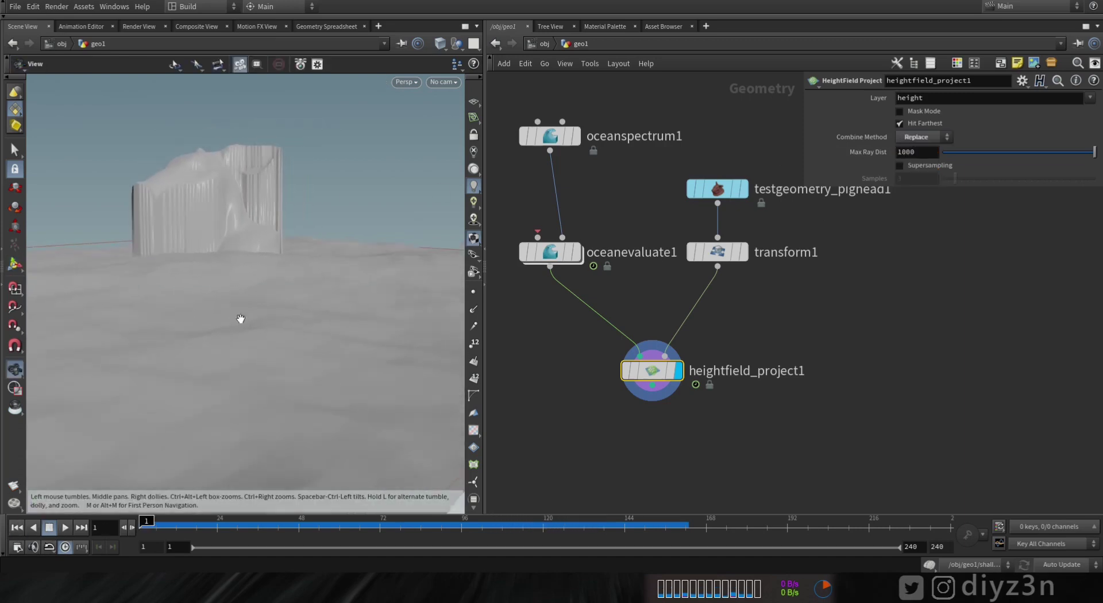
pyautogui.moveTo(241, 319); pyautogui.dragTo(266, 298)
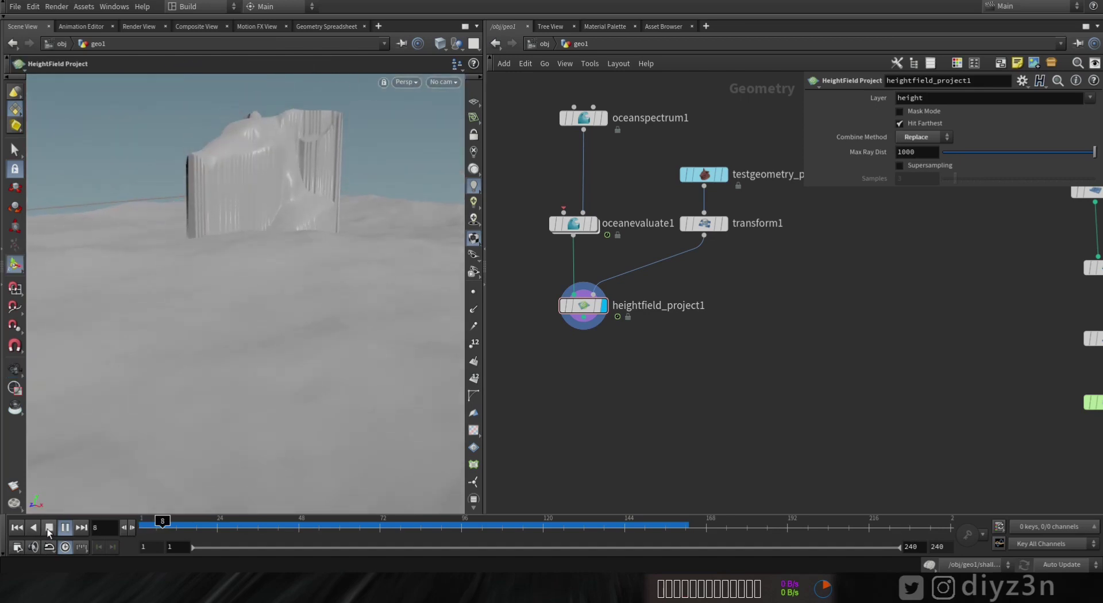
pyautogui.click(18, 530)
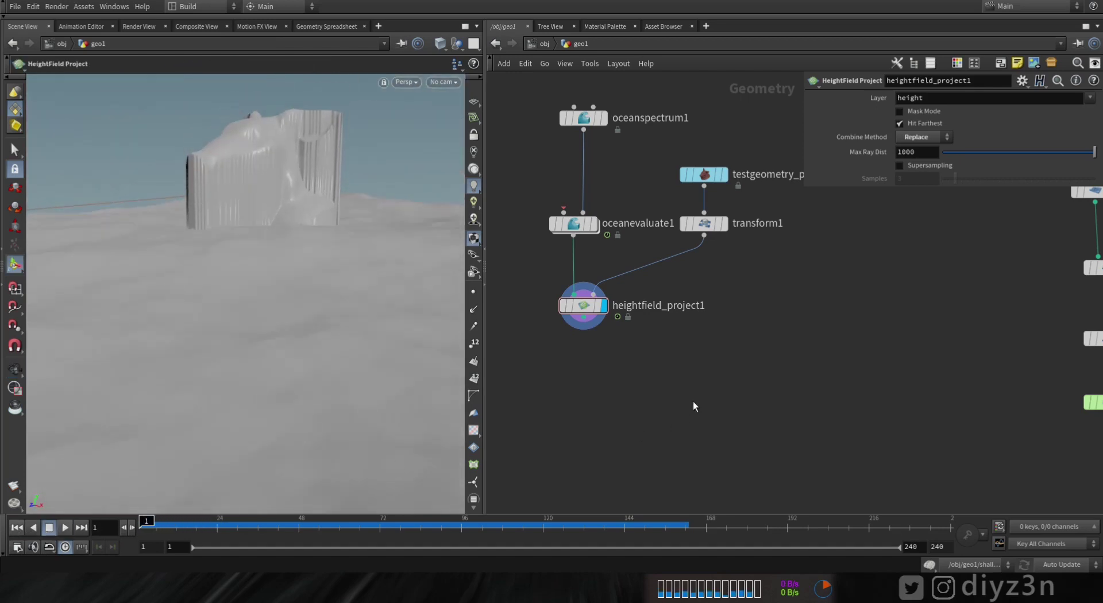
# Add a Grid node below the pig head Transform, beside HeightField Project.
pyautogui.press('Tab')
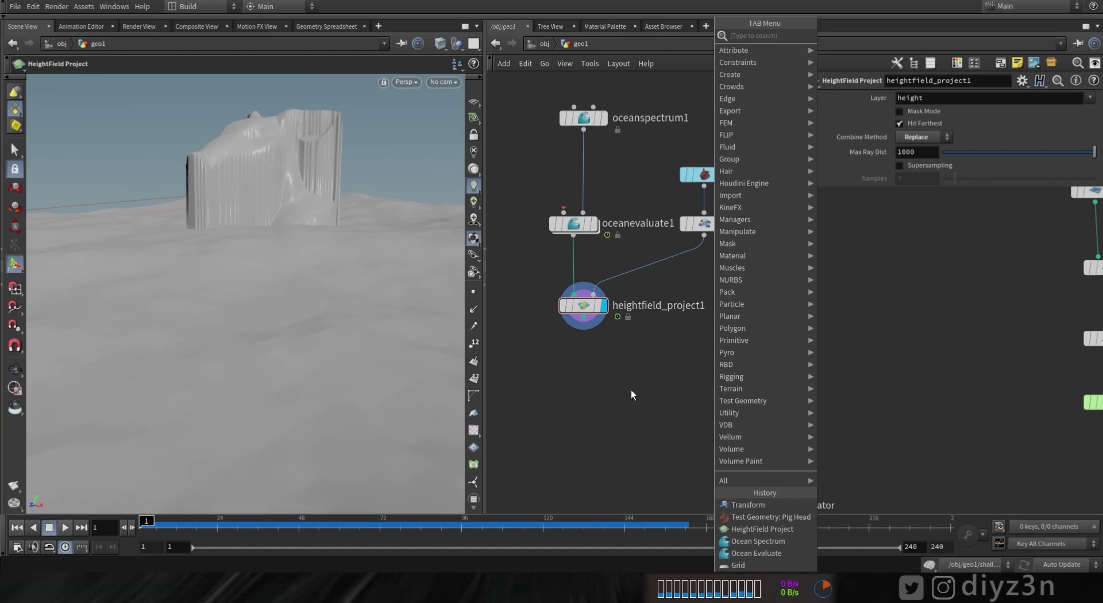
pyautogui.write('gr')
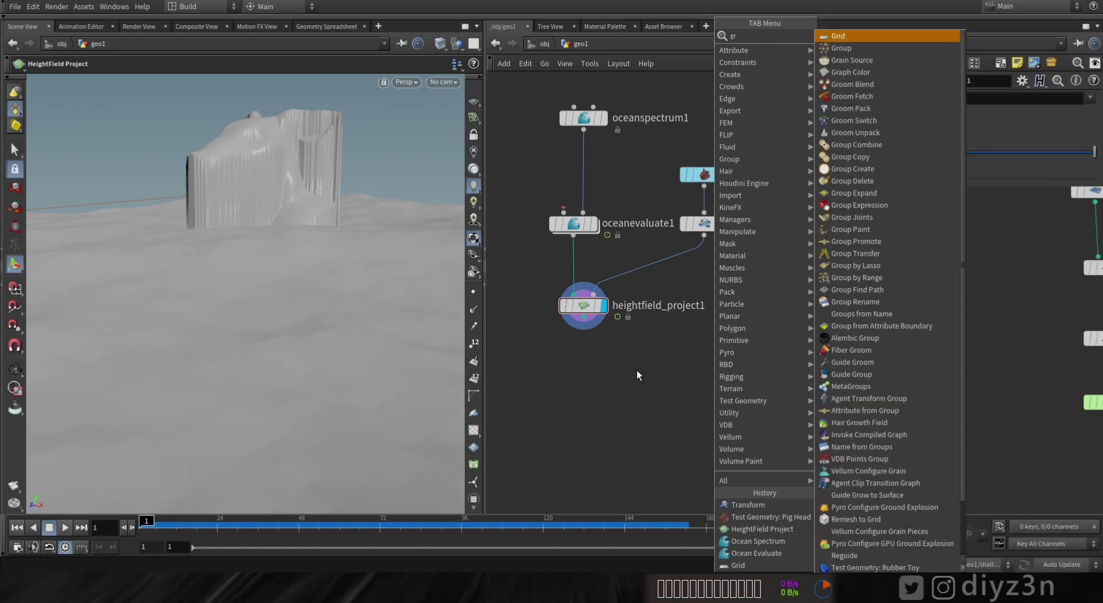
pyautogui.click(829, 38)
pyautogui.moveTo(580, 427); pyautogui.dragTo(724, 352)
# Resize the grid in the viewport to about 24.48 by 24.77 so it covers the ocean heightfield.
pyautogui.keyDown('alt'); pyautogui.moveTo(241, 270); pyautogui.dragTo(92, 266, button='right'); pyautogui.keyUp('alt')
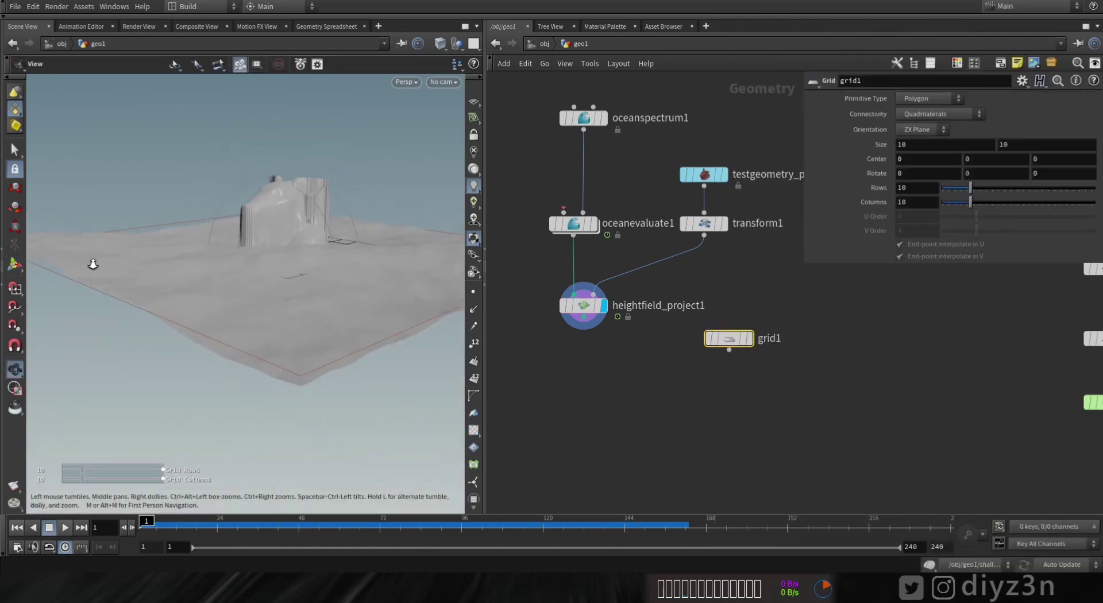
pyautogui.keyDown('alt'); pyautogui.moveTo(91, 266); pyautogui.dragTo(115, 368); pyautogui.keyUp('alt')
pyautogui.moveTo(351, 248); pyautogui.dragTo(451, 346)
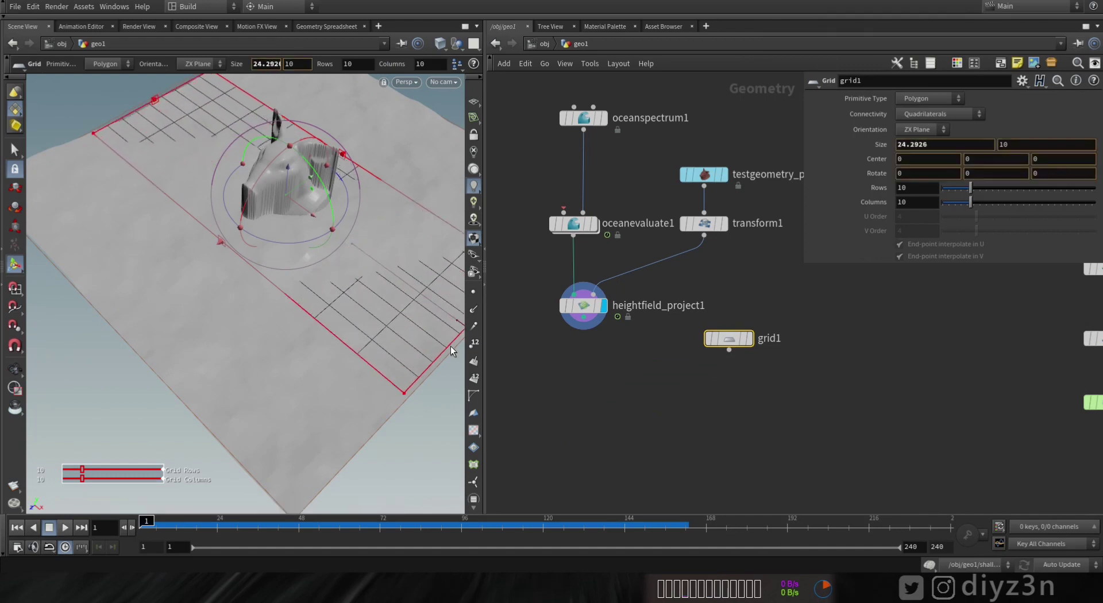
pyautogui.moveTo(226, 250); pyautogui.dragTo(110, 323)
pyautogui.keyDown('alt'); pyautogui.moveTo(322, 322); pyautogui.dragTo(350, 276); pyautogui.keyUp('alt')
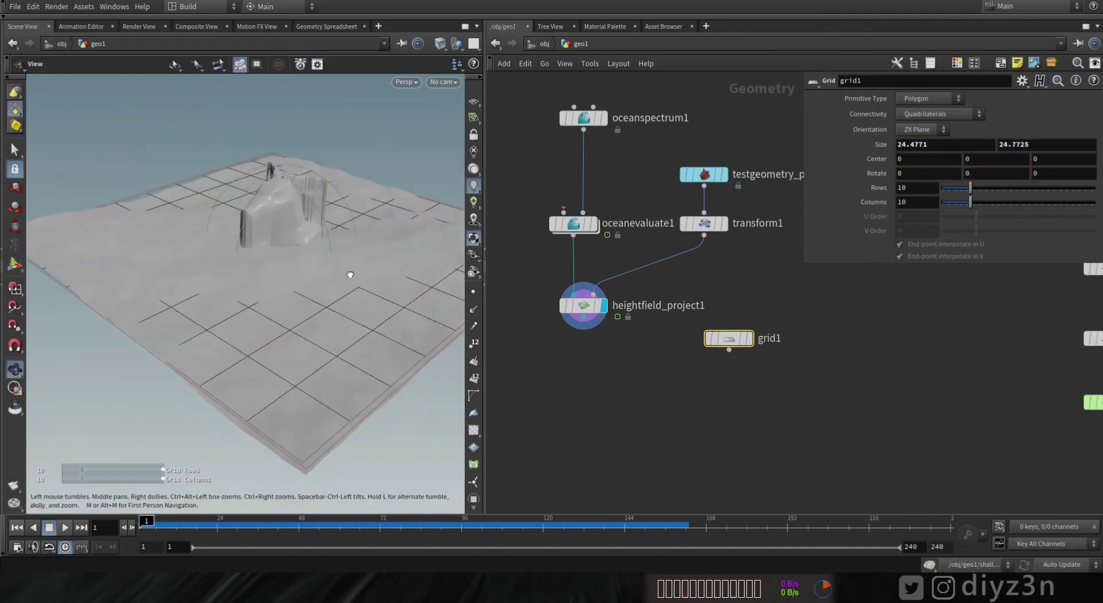
pyautogui.keyDown('alt'); pyautogui.moveTo(350, 276); pyautogui.dragTo(429, 278, button='right'); pyautogui.keyUp('alt')
# Add a displayed Scatter node below the grid with a forced total count of 136 points.
pyautogui.moveTo(726, 330); pyautogui.dragTo(712, 355)
pyautogui.click(750, 270)
pyautogui.moveTo(781, 169)
pyautogui.click(836, 63)
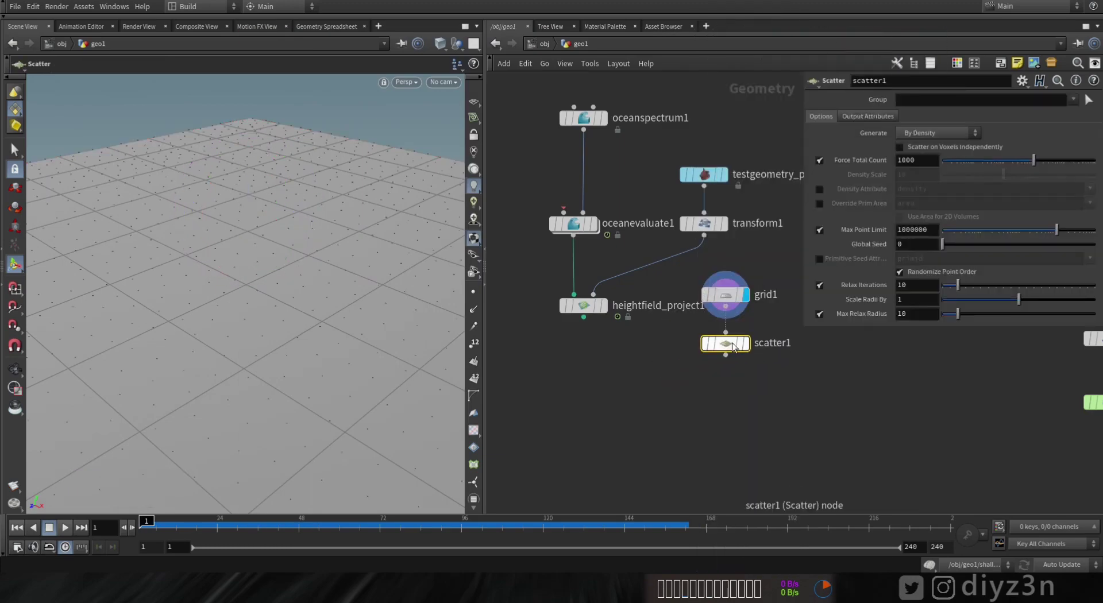
pyautogui.click(746, 343)
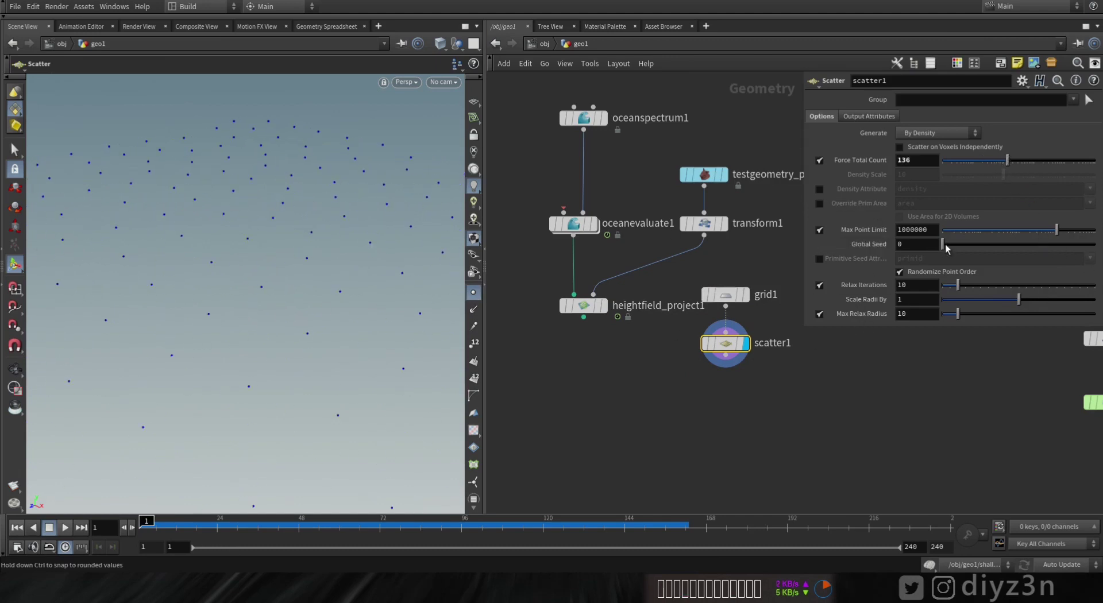
# Set the Scatter node's global seed to $F so the points change every frame.
pyautogui.click(912, 245)
pyautogui.write('$')
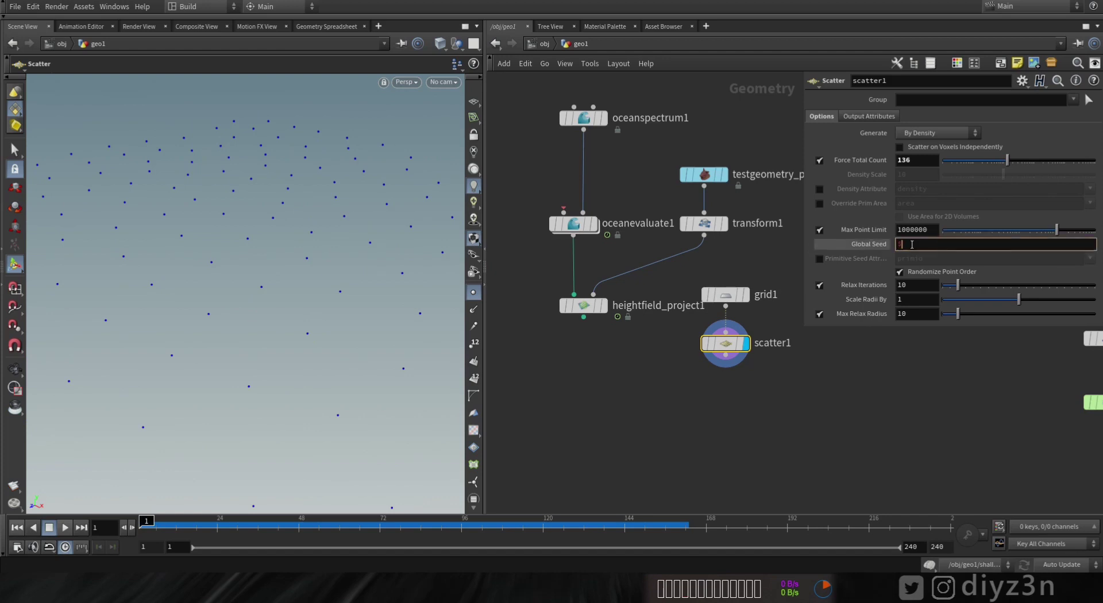
pyautogui.write('F')
pyautogui.press('Return')
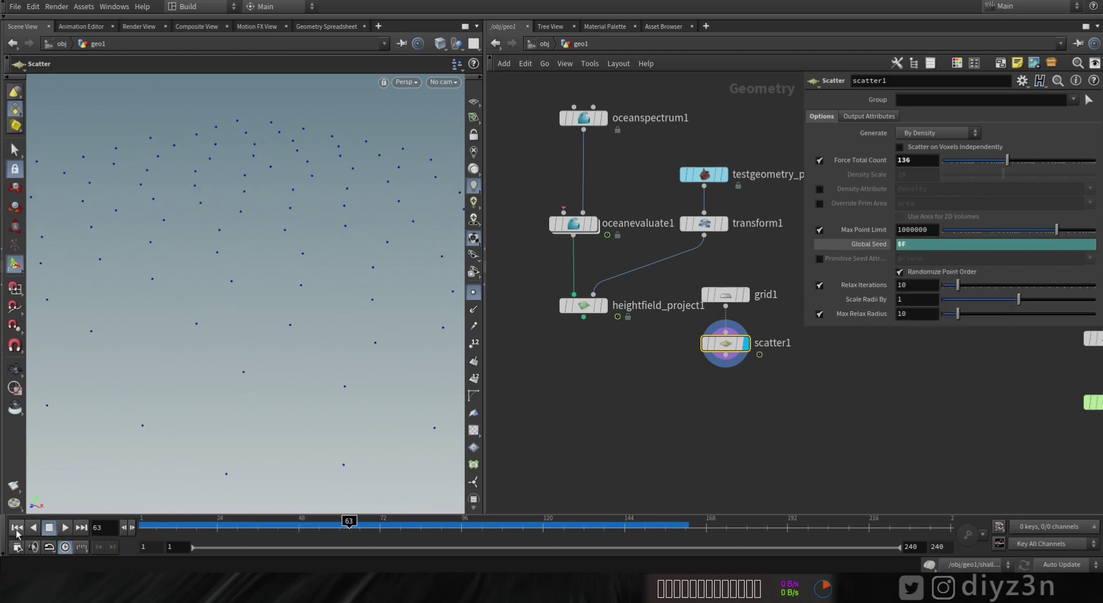
# Add a Copy to Points node below Scatter with its second input wired to the Scatter output.
pyautogui.moveTo(655, 407); pyautogui.dragTo(662, 383, button='middle')
pyautogui.press('Tab')
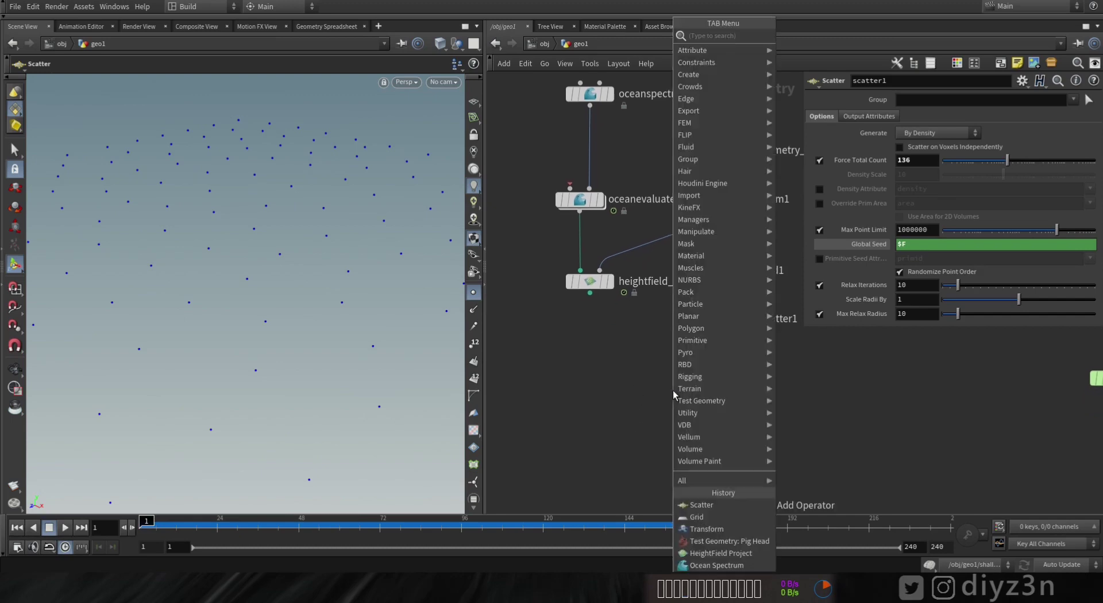
pyautogui.write('cop')
pyautogui.click(826, 72)
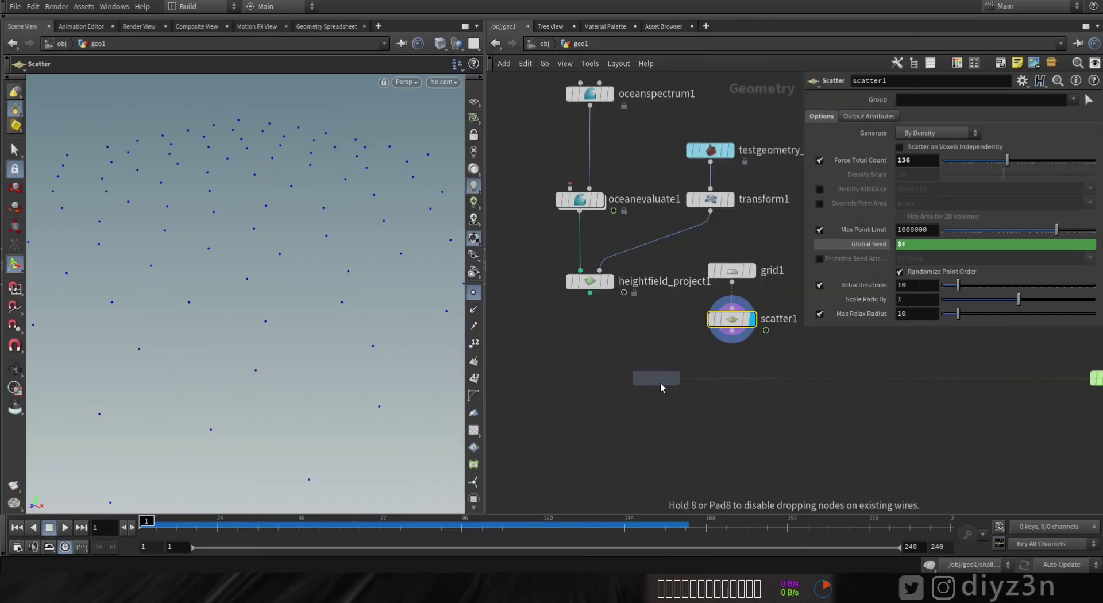
pyautogui.click(701, 384)
pyautogui.moveTo(712, 373); pyautogui.dragTo(731, 332)
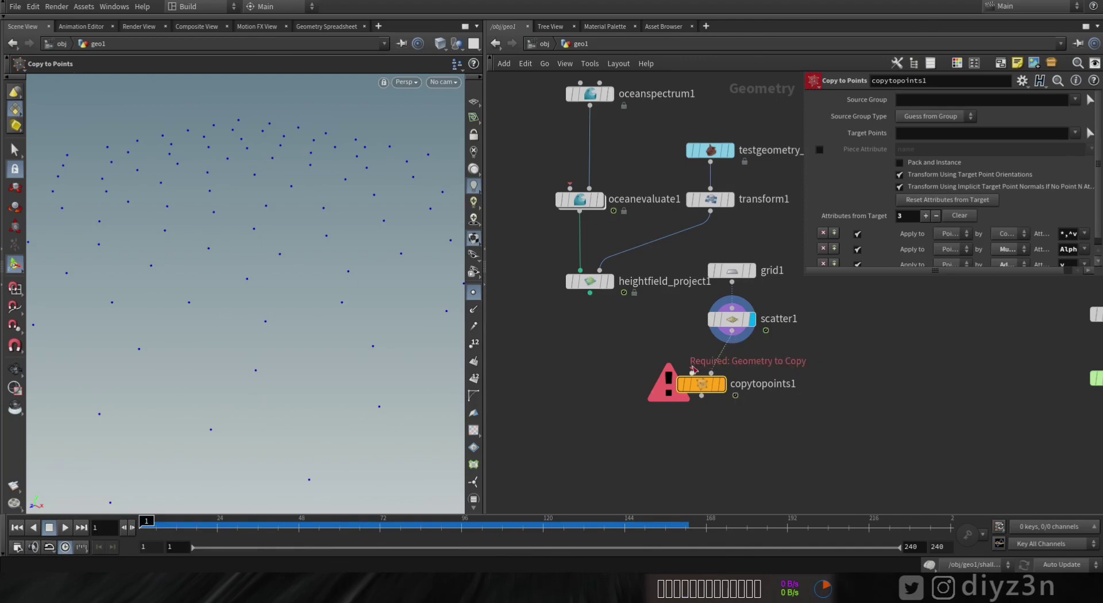
# Add a Sphere node wired into the first input of Copy to Points and display the copies.
pyautogui.click(690, 373)
pyautogui.press('Tab')
pyautogui.write('sp')
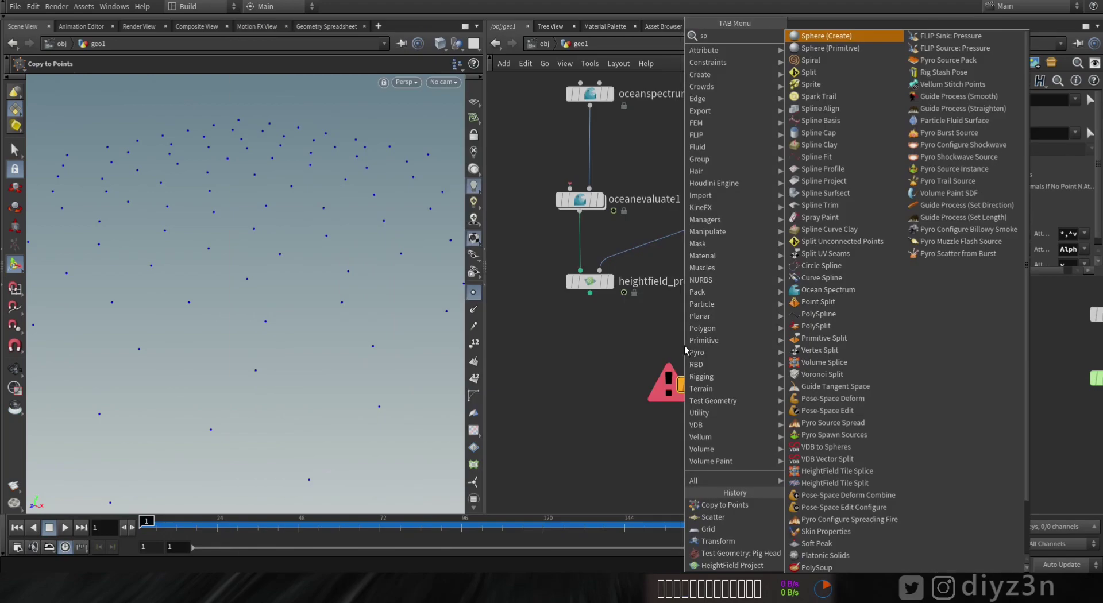
pyautogui.click(828, 35)
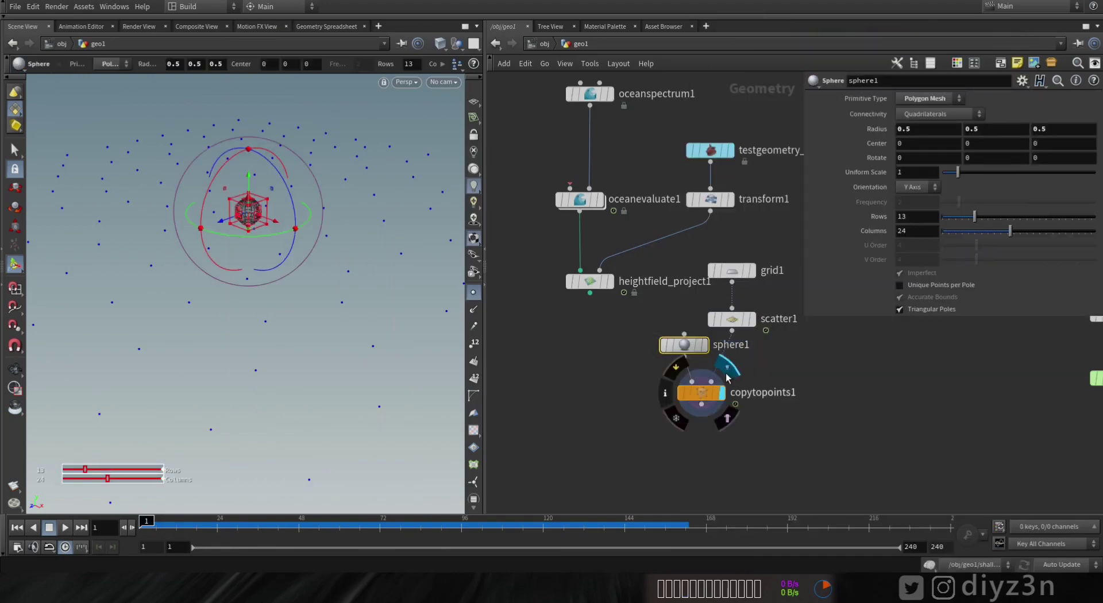
# Set the sphere's uniform scale to 0.45 and turn off point display in the viewport.
pyautogui.click(684, 344)
pyautogui.moveTo(958, 172); pyautogui.dragTo(950, 180)
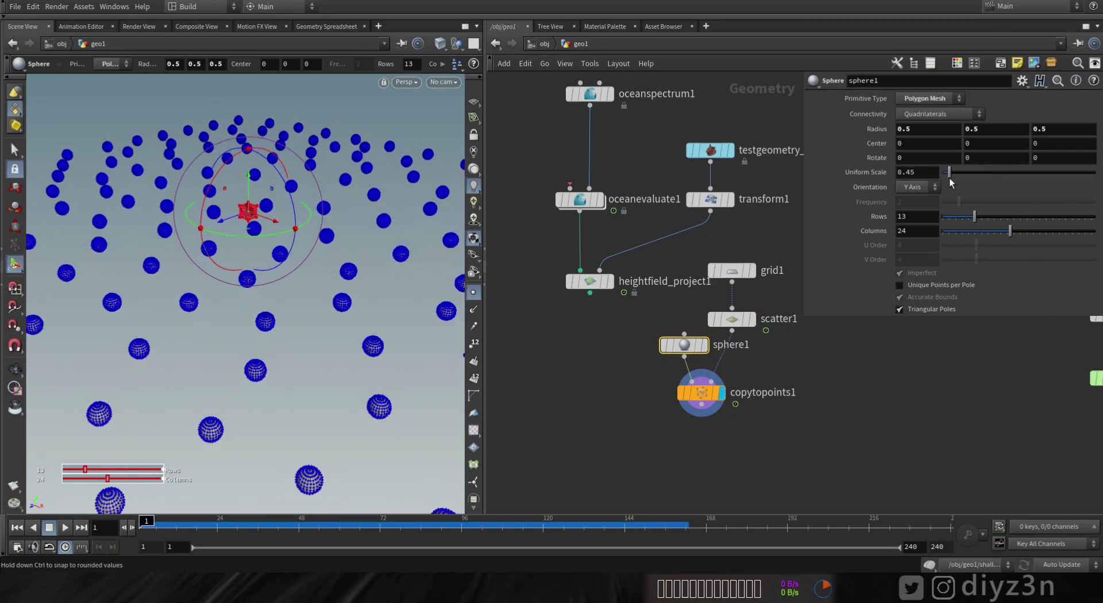
pyautogui.click(474, 292)
# Scrub the copied spheres to frame 41, reduce the Scatter total count to 40, and return to frame 1.
pyautogui.moveTo(623, 450); pyautogui.dragTo(622, 412, button='middle')
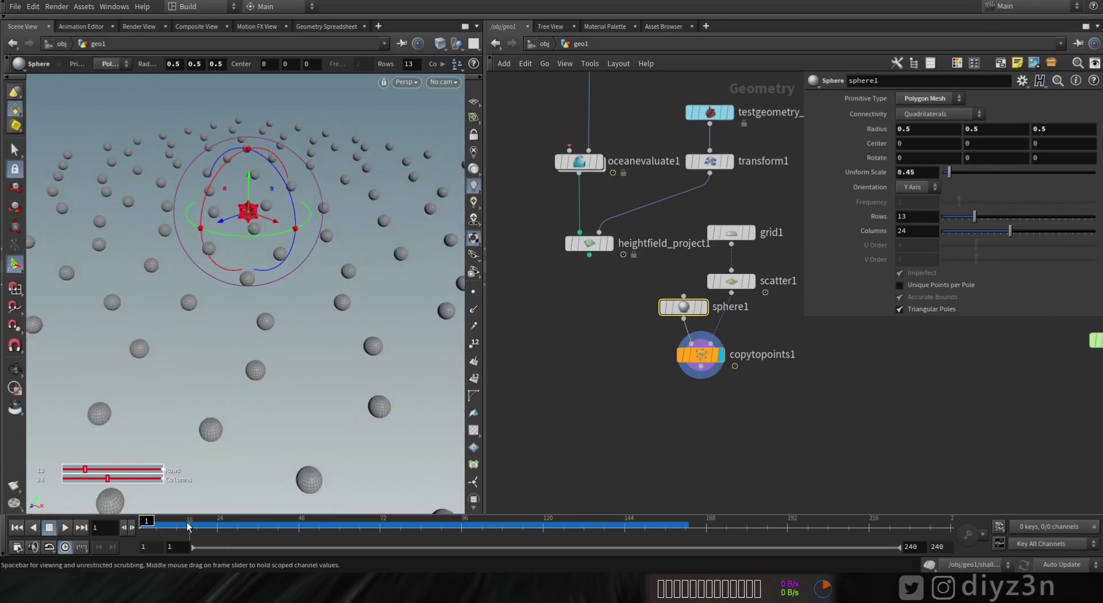
pyautogui.moveTo(151, 522); pyautogui.dragTo(287, 522)
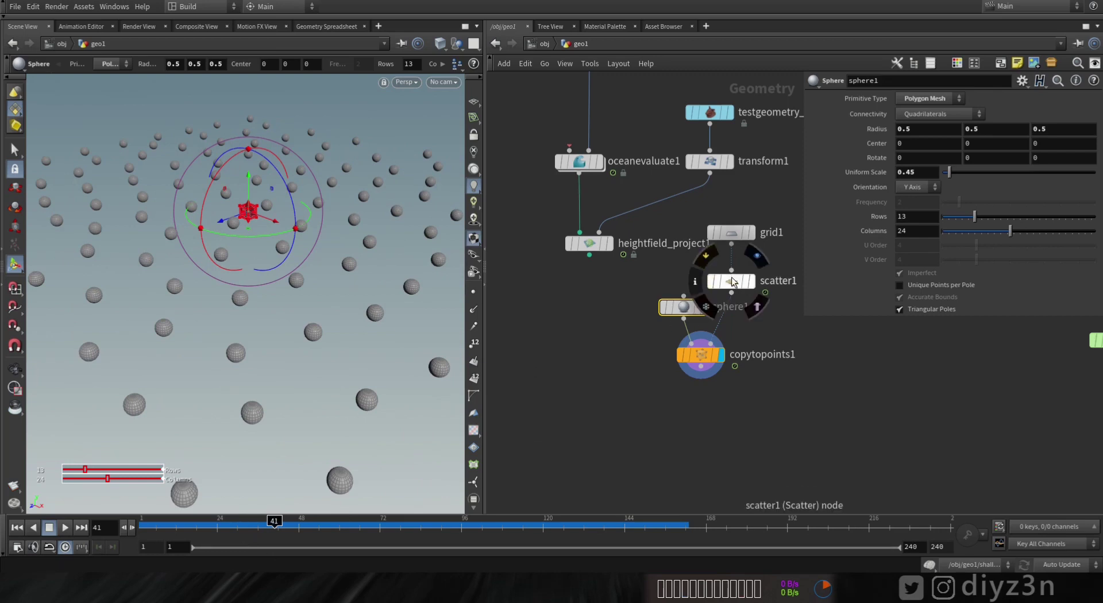
pyautogui.click(733, 282)
pyautogui.moveTo(1008, 161); pyautogui.dragTo(991, 160)
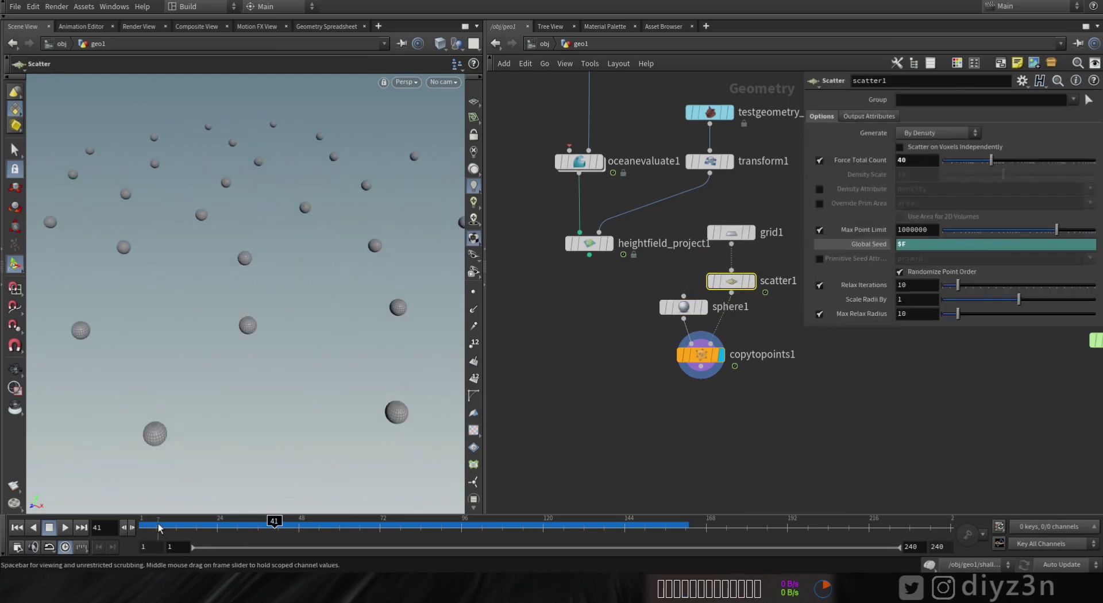
pyautogui.moveTo(148, 529)
pyautogui.mouseDown()
pyautogui.moveTo(230, 527)
pyautogui.moveTo(141, 527)
pyautogui.mouseUp()
# Add a HeightField Mask by Object node below HeightField Project and Copy to Points.
pyautogui.moveTo(572, 364); pyautogui.dragTo(585, 359, button='middle')
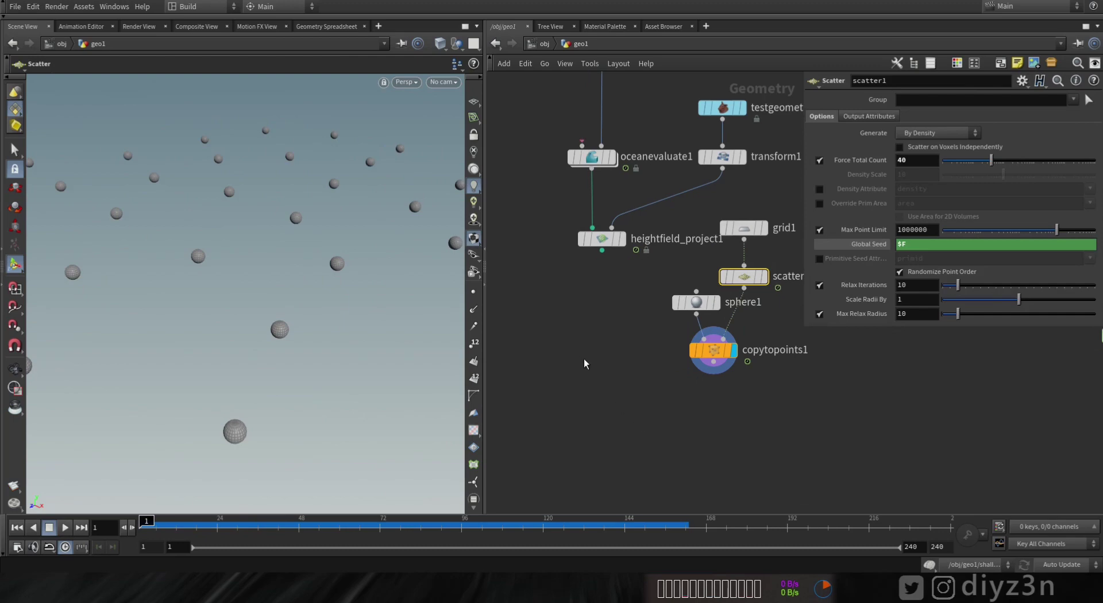
pyautogui.press('Tab')
pyautogui.write('mask')
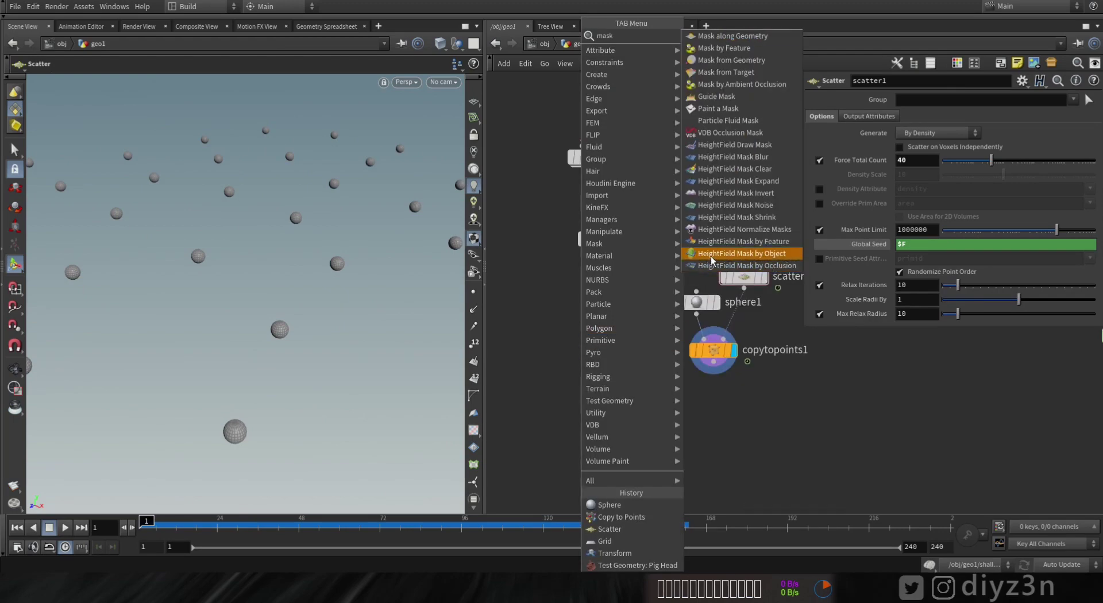
pyautogui.click(754, 260)
pyautogui.click(598, 402)
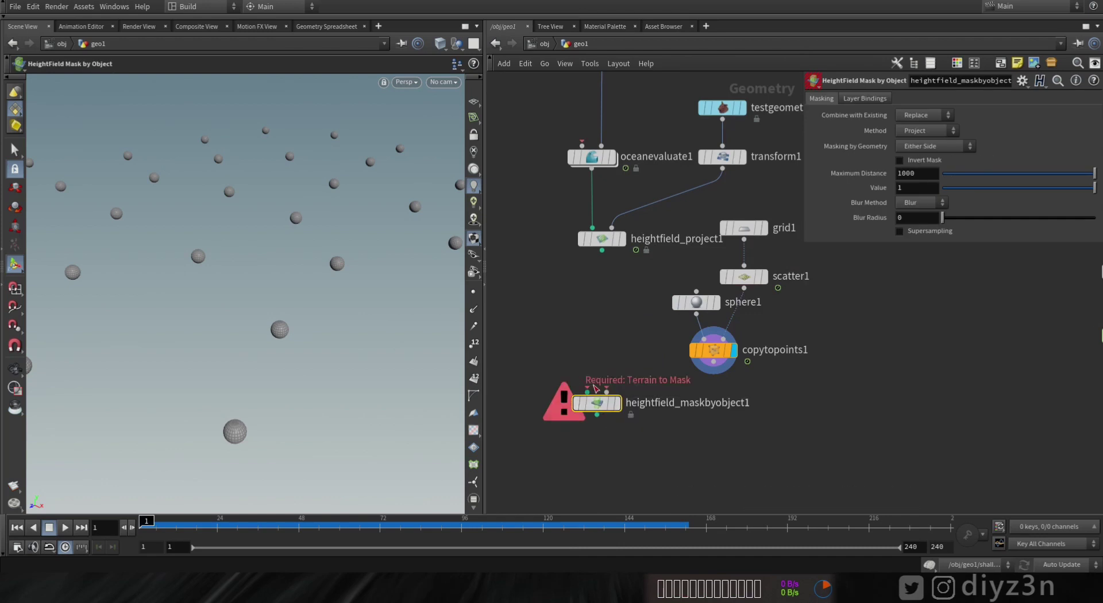
# Wire HeightField Project and Copy to Points into HeightField Mask by Object, display its result, and align the node under HeightField Project.
pyautogui.click(607, 392)
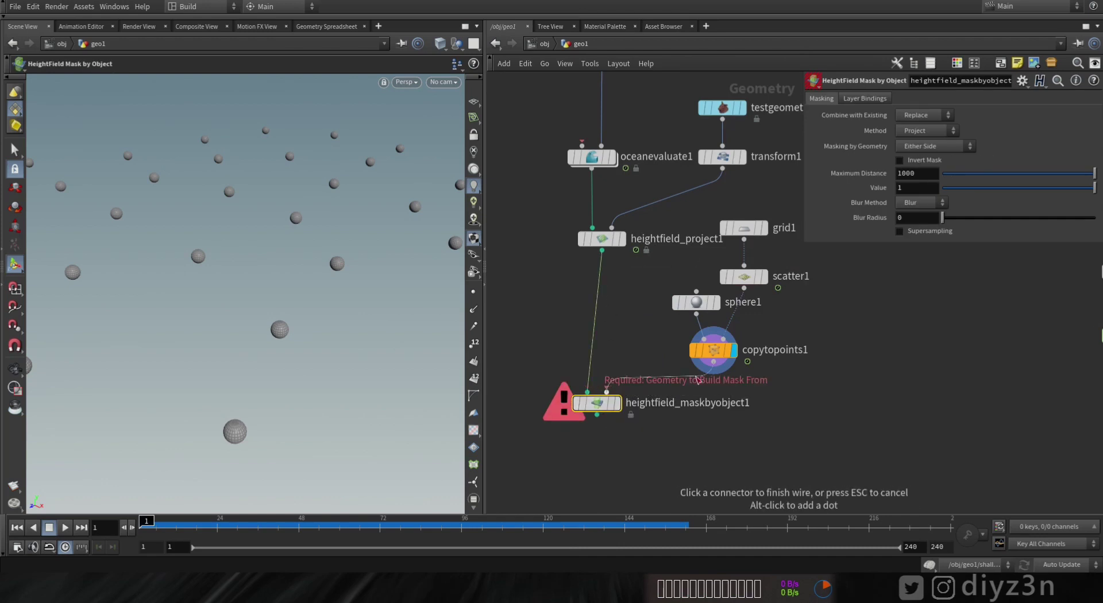
pyautogui.click(714, 361)
pyautogui.click(619, 379)
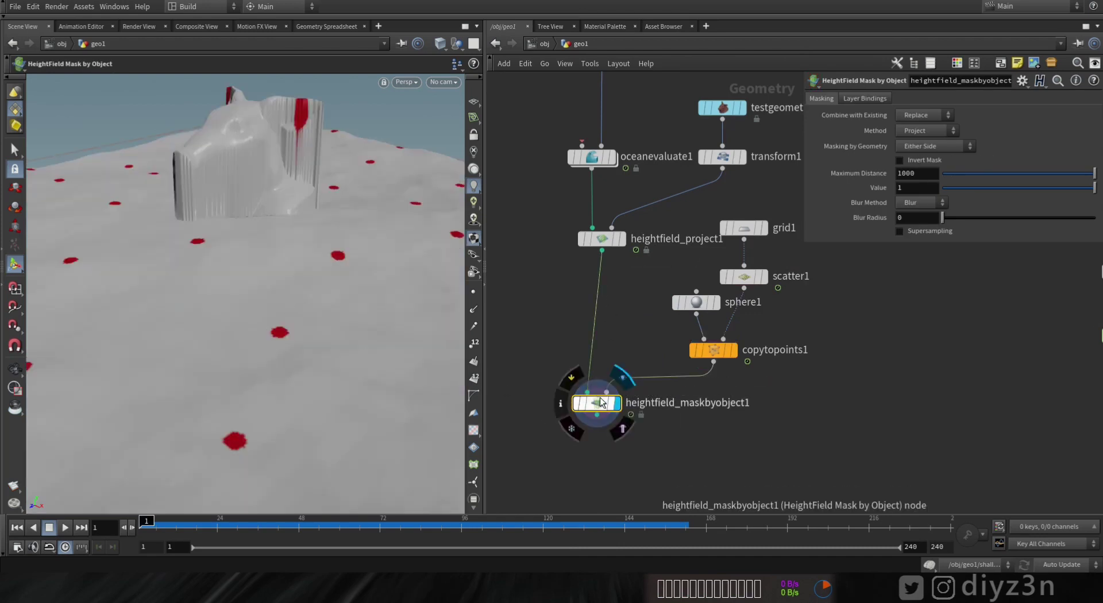
pyautogui.moveTo(598, 403); pyautogui.dragTo(611, 405)
# Play the animation briefly to examine how the sphere masks change across the ocean heightfield.
pyautogui.keyDown('alt'); pyautogui.moveTo(277, 294); pyautogui.dragTo(278, 293, button='middle'); pyautogui.keyUp('alt')
pyautogui.moveTo(278, 293)
pyautogui.mouseDown()
pyautogui.moveTo(249, 320)
pyautogui.moveTo(286, 315)
pyautogui.moveTo(308, 286)
pyautogui.moveTo(299, 298)
pyautogui.mouseUp()
pyautogui.press('Return')
pyautogui.click(65, 528)
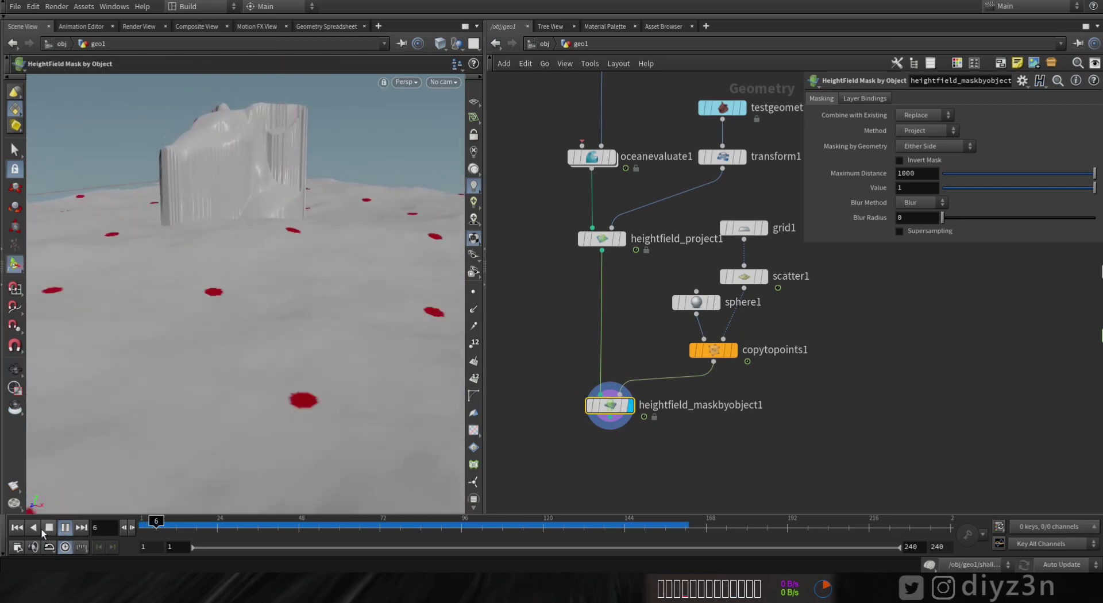
pyautogui.click(49, 528)
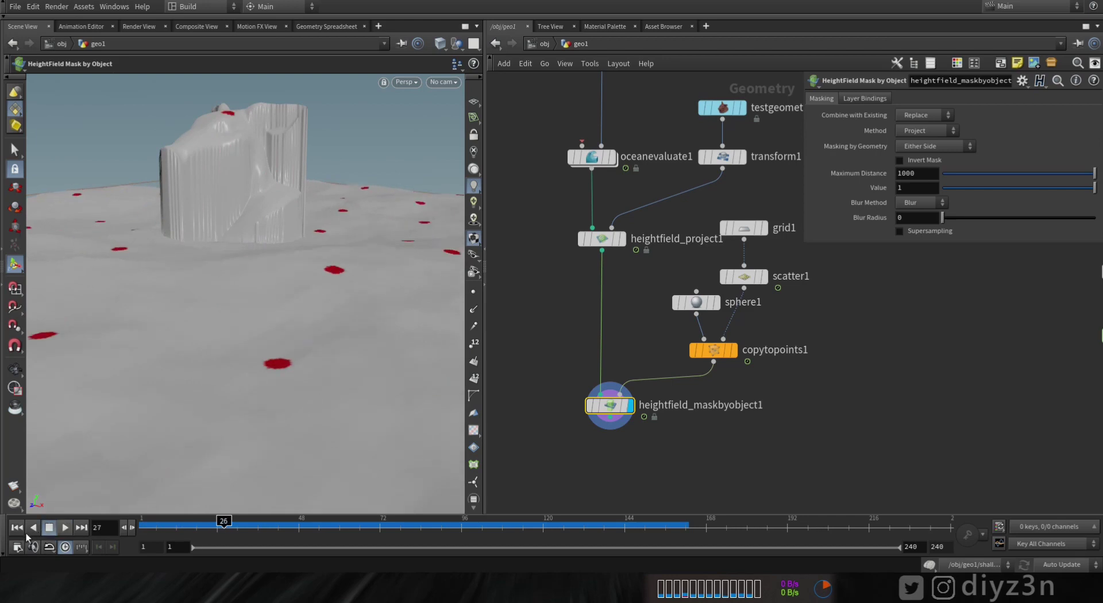
# Set the Scatter node's Force Total Count to 184, preview the denser masks in playback, and return to frame 1.
pyautogui.click(743, 277)
pyautogui.click(1012, 160)
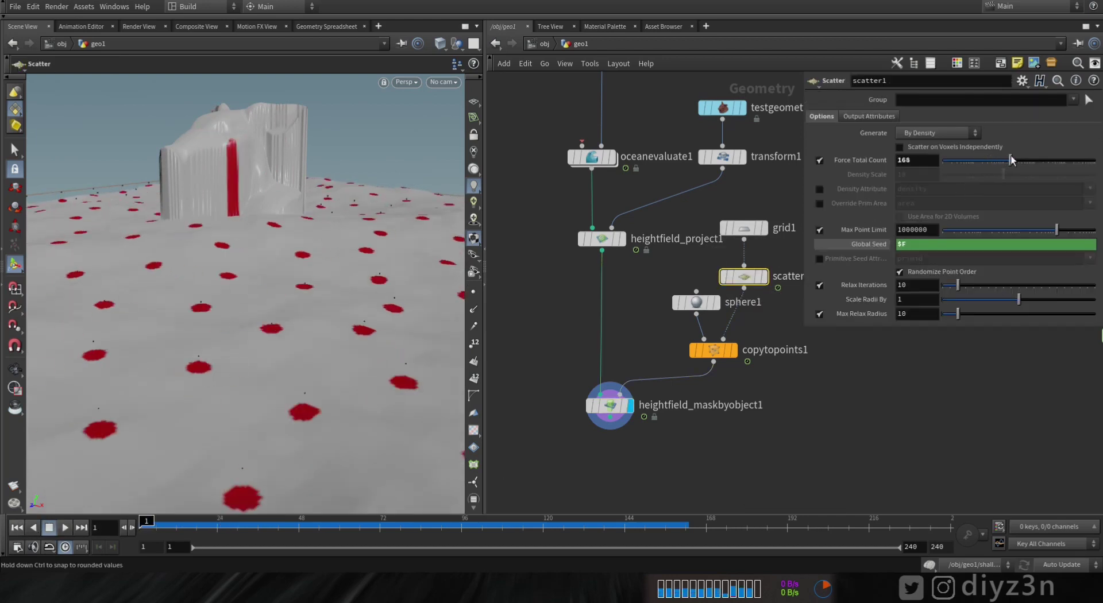
pyautogui.keyDown('alt'); pyautogui.moveTo(223, 378); pyautogui.dragTo(270, 346); pyautogui.keyUp('alt')
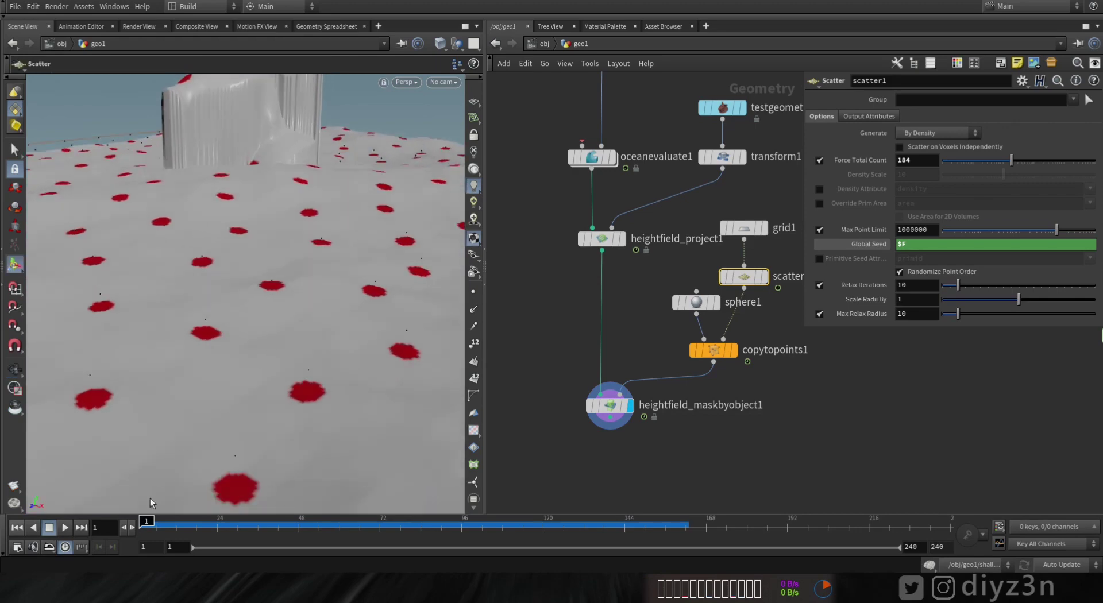
pyautogui.click(63, 528)
pyautogui.click(49, 528)
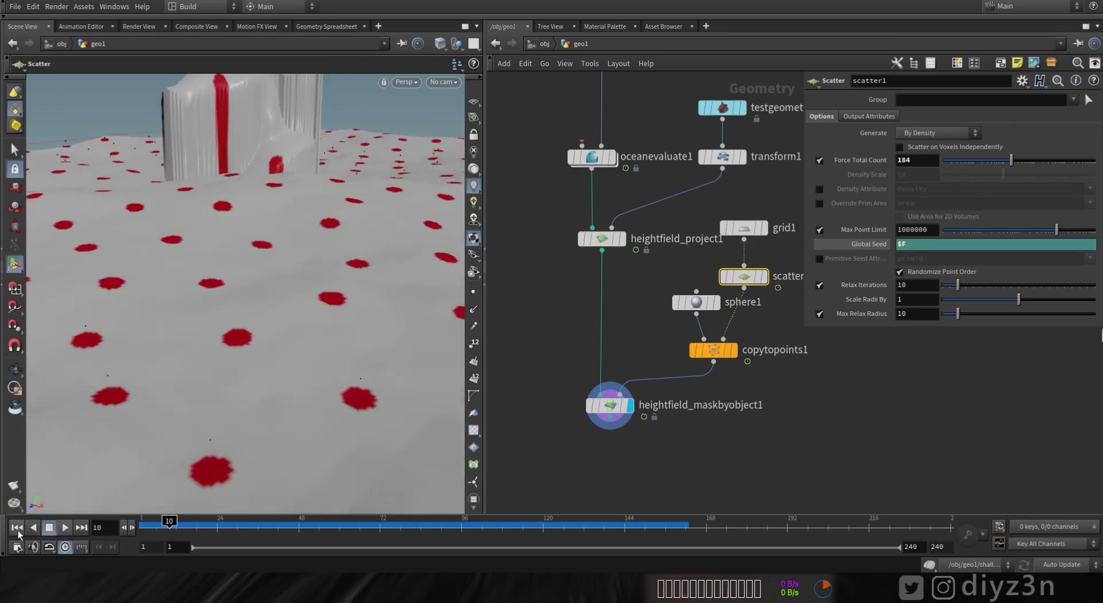
pyautogui.click(16, 529)
# Check the mask node's layers, add a Shallow Water Solver wired below HeightField Mask by Object, and display it.
pyautogui.middleClick(609, 407)
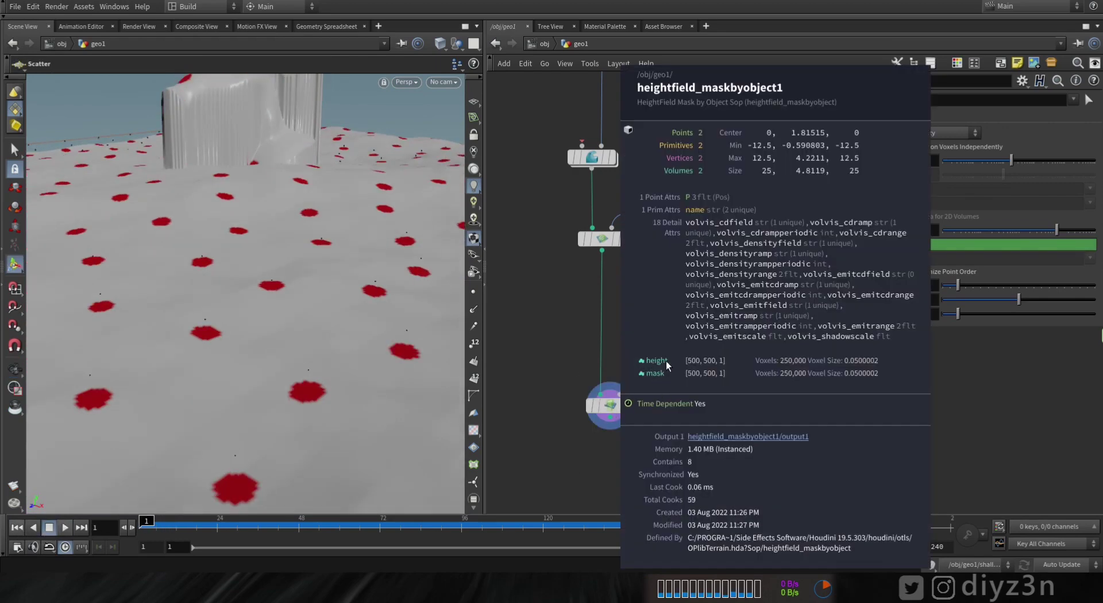
pyautogui.moveTo(615, 487); pyautogui.dragTo(595, 339, button='middle')
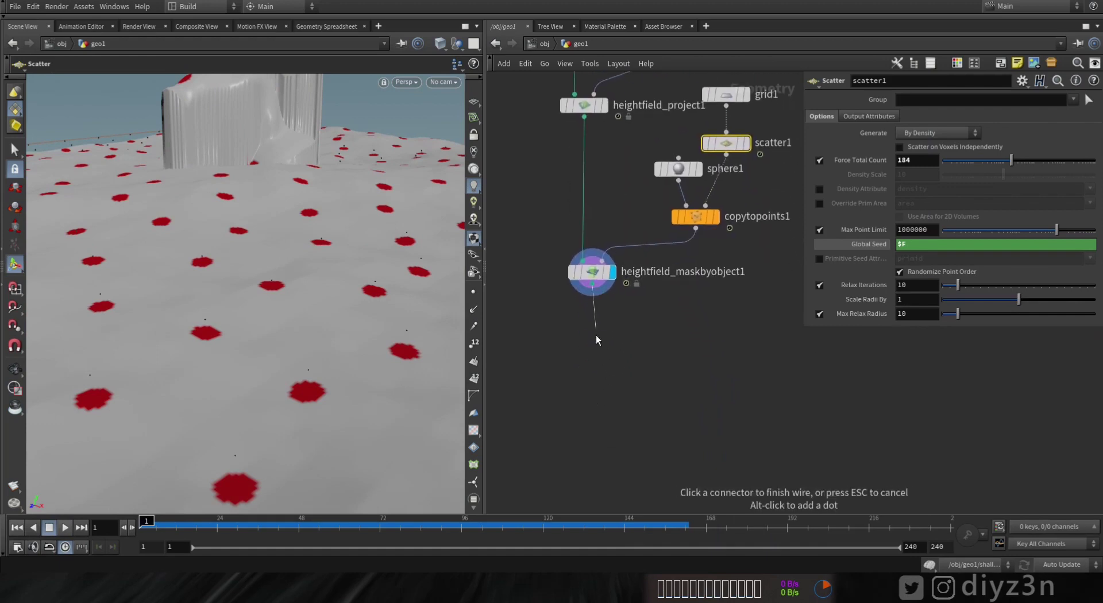
pyautogui.click(598, 356)
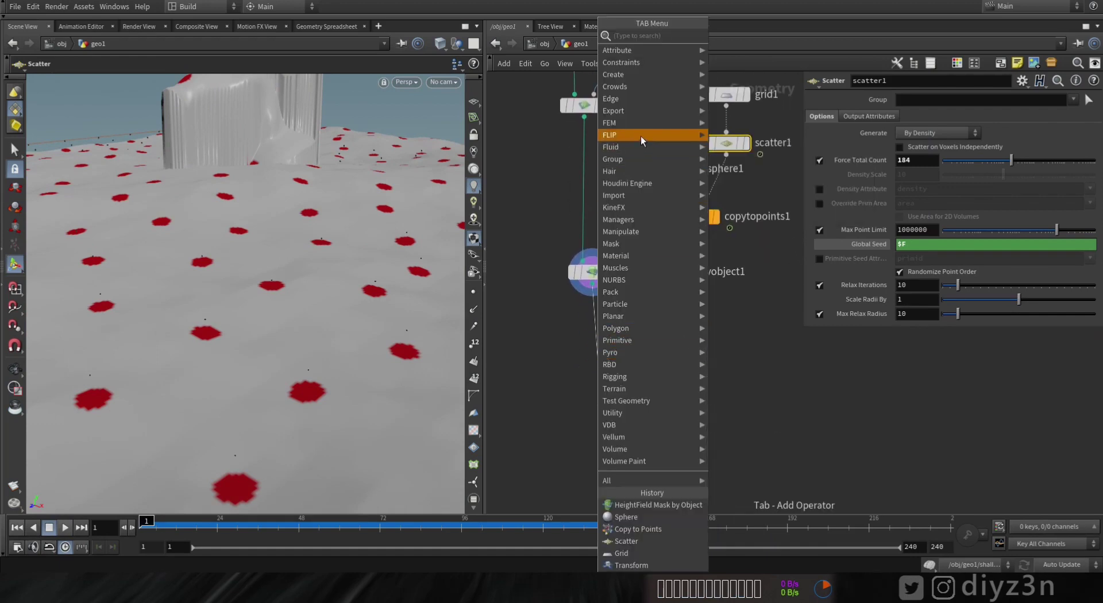
pyautogui.moveTo(639, 153)
pyautogui.click(799, 208)
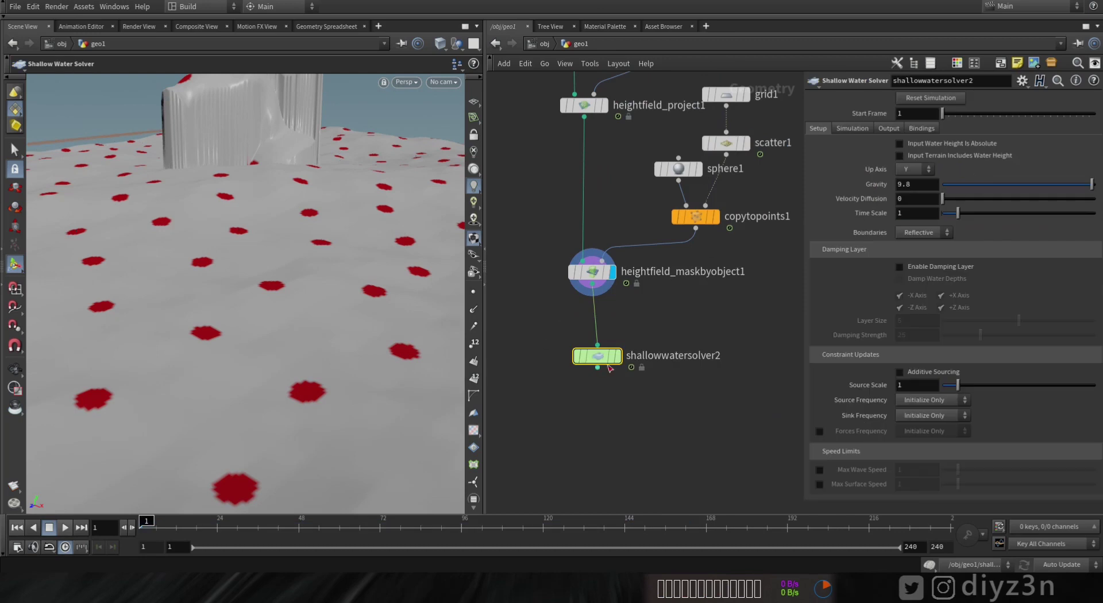
pyautogui.click(595, 352)
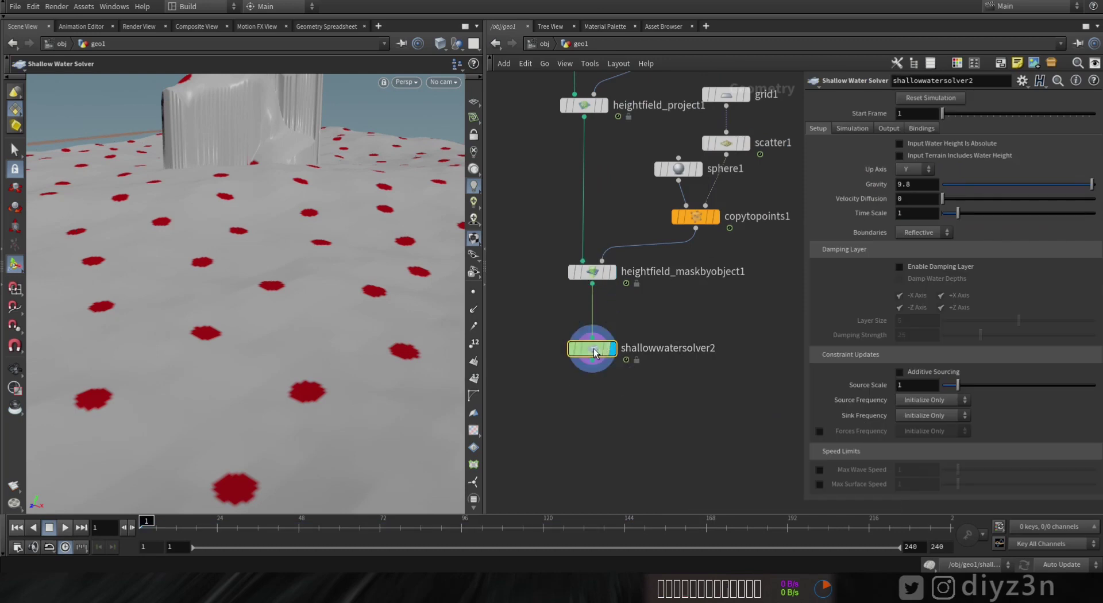
# Bind the new solver's Source Layer to mask and set its Source Scale to 0.11.
pyautogui.click(922, 128)
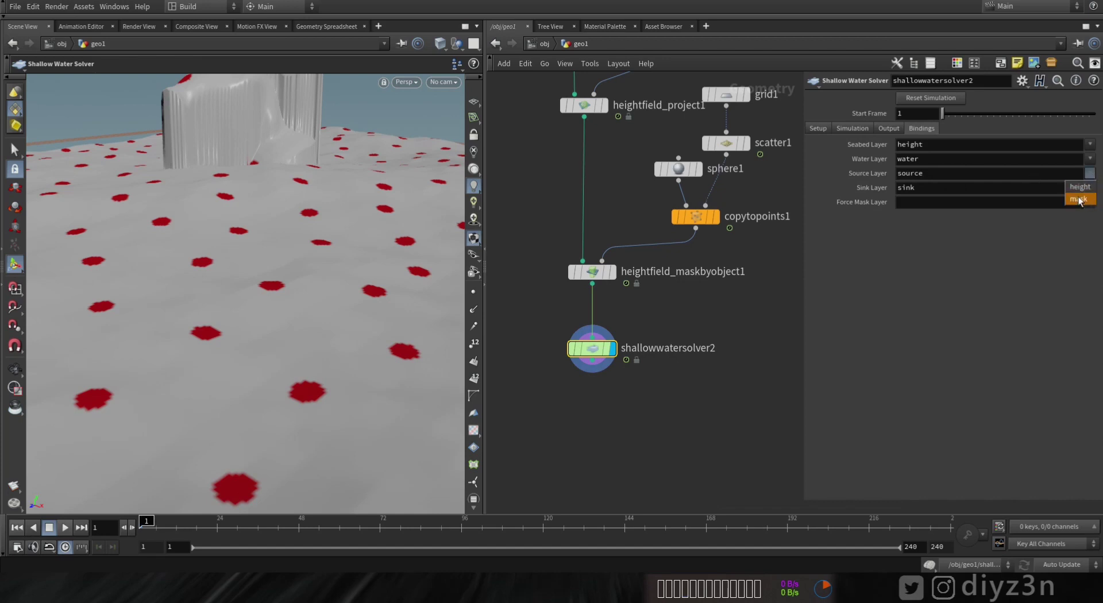
pyautogui.click(1079, 200)
pyautogui.click(817, 128)
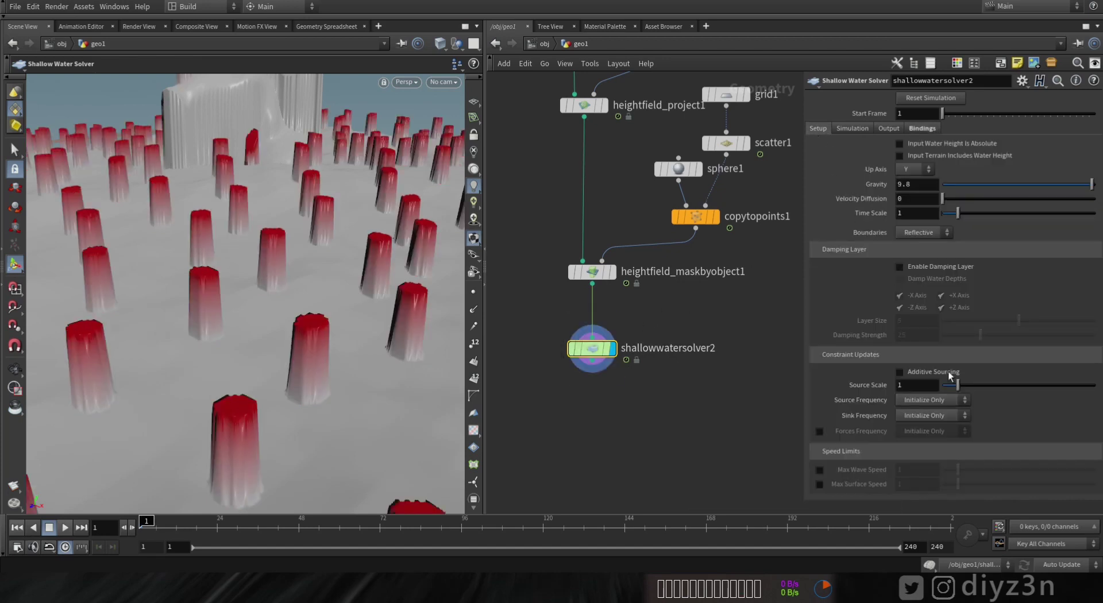
pyautogui.moveTo(951, 389); pyautogui.dragTo(946, 392)
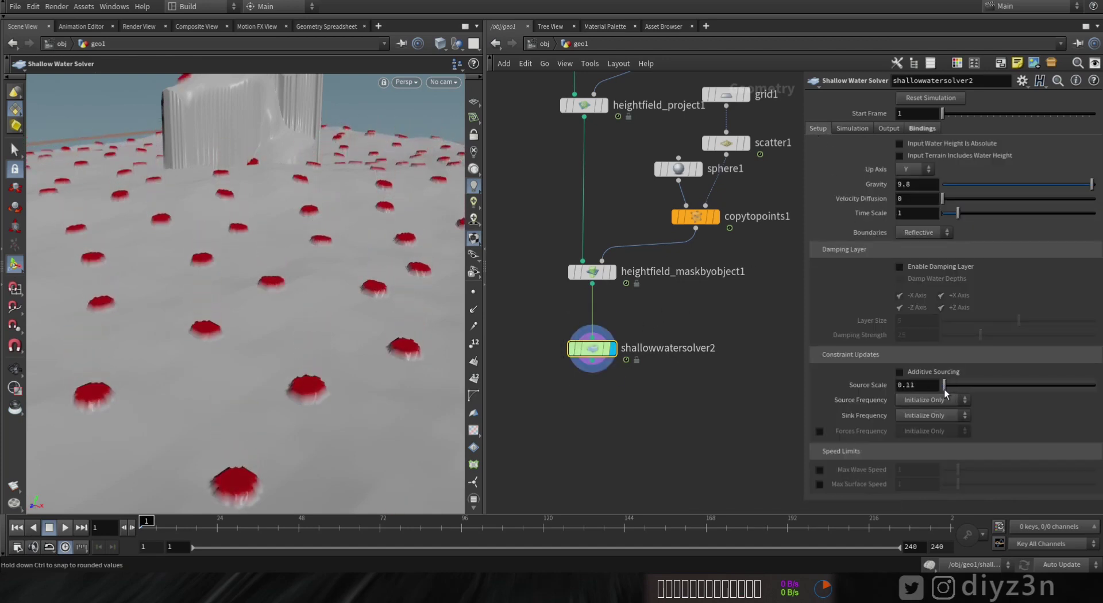
# Play the shallow water simulation to examine the ripples, then return to frame 1.
pyautogui.click(62, 526)
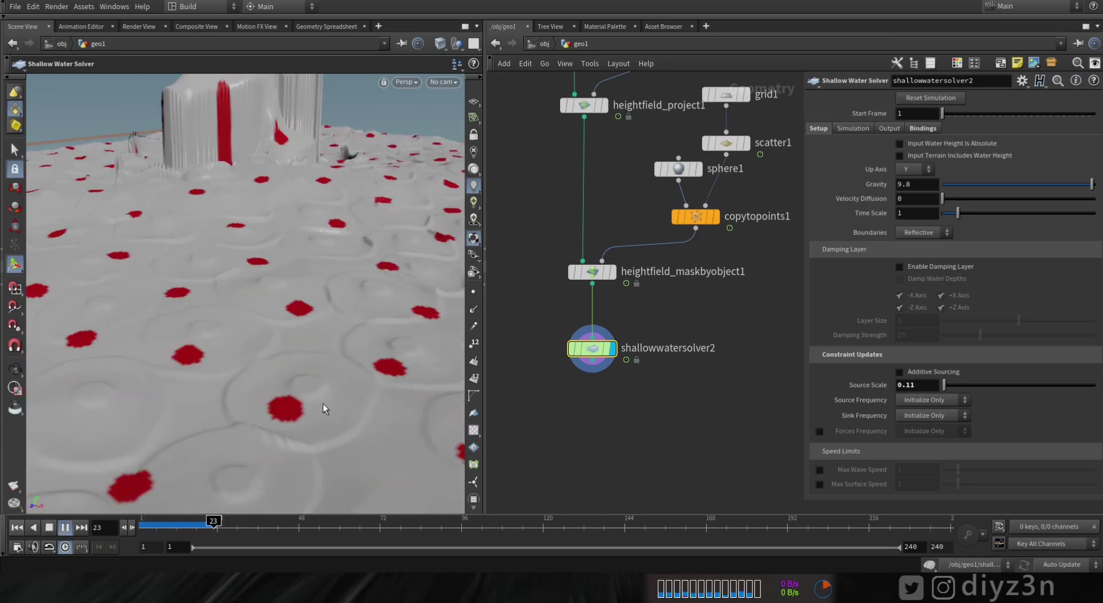
pyautogui.click(49, 529)
pyautogui.click(18, 529)
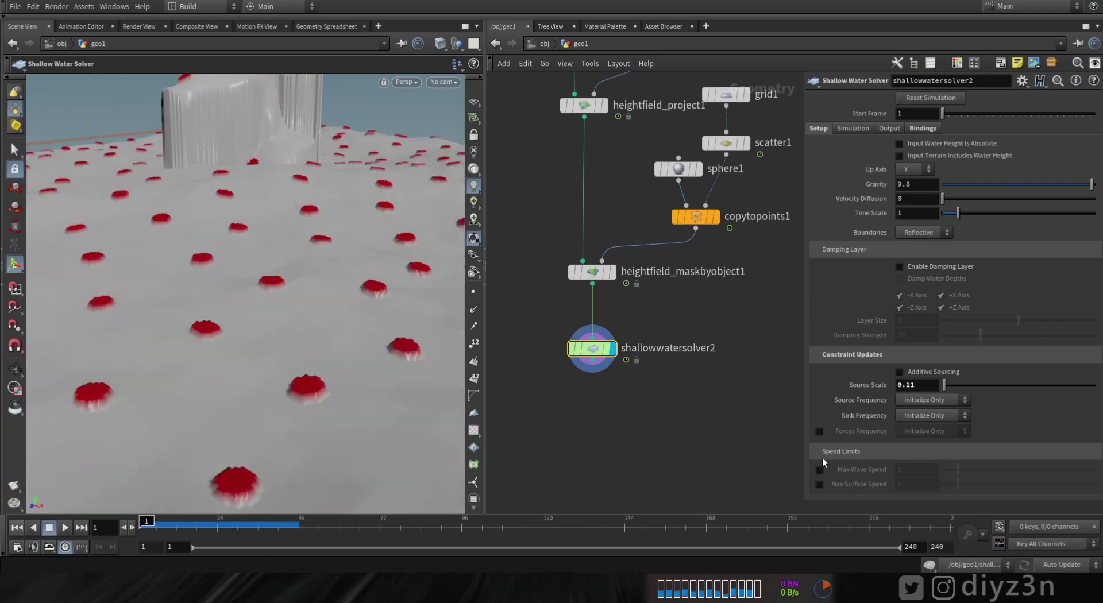
# Set the solver's Source Frequency to Once per Frame, play the simulation, and return to frame 1.
pyautogui.click(925, 401)
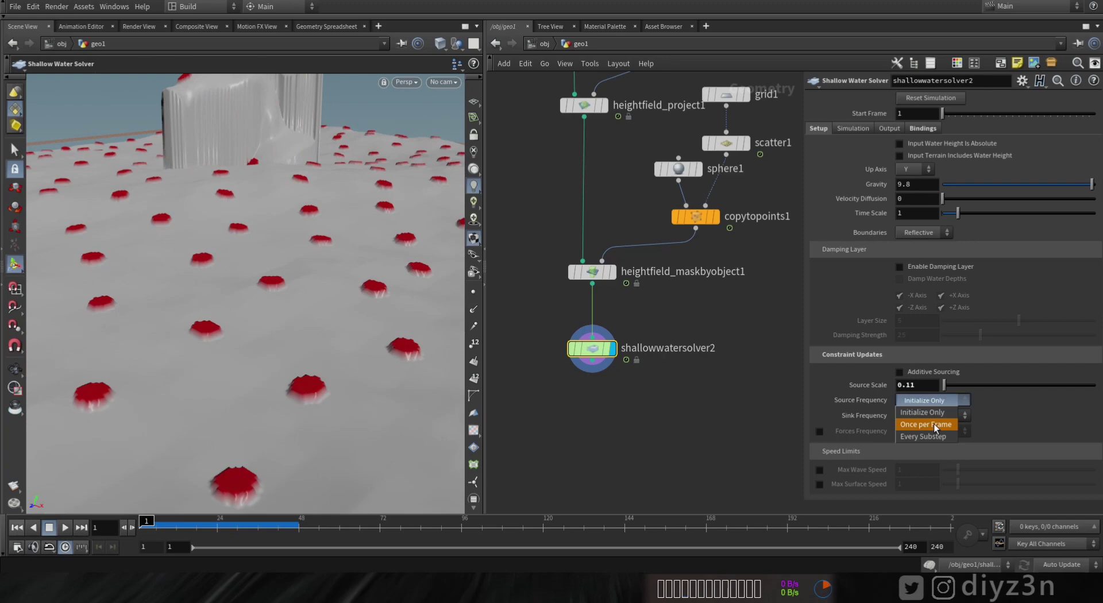
pyautogui.click(926, 424)
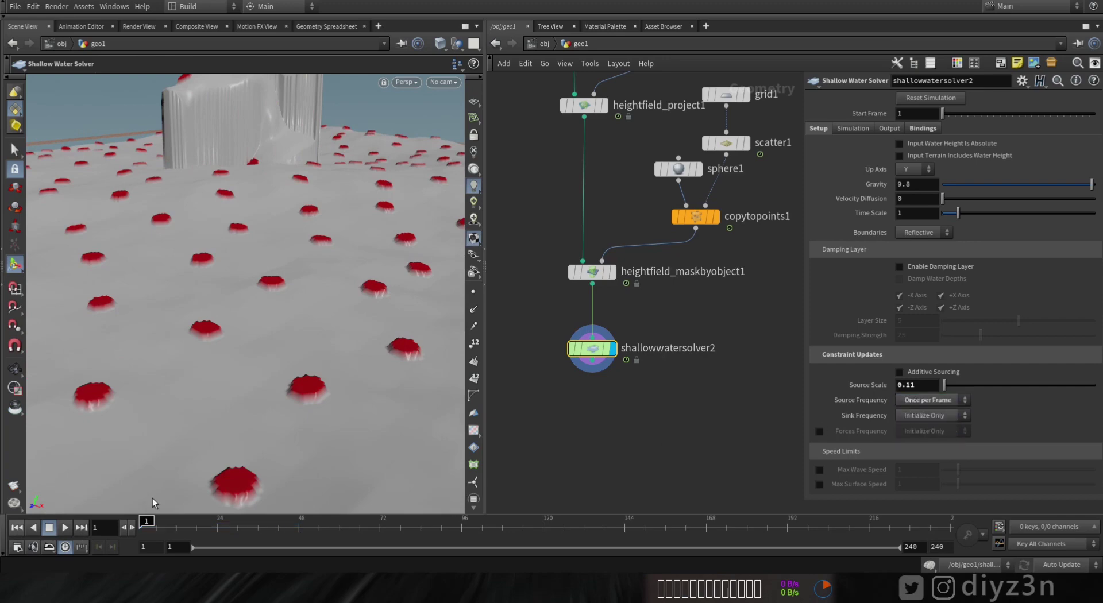
pyautogui.click(65, 527)
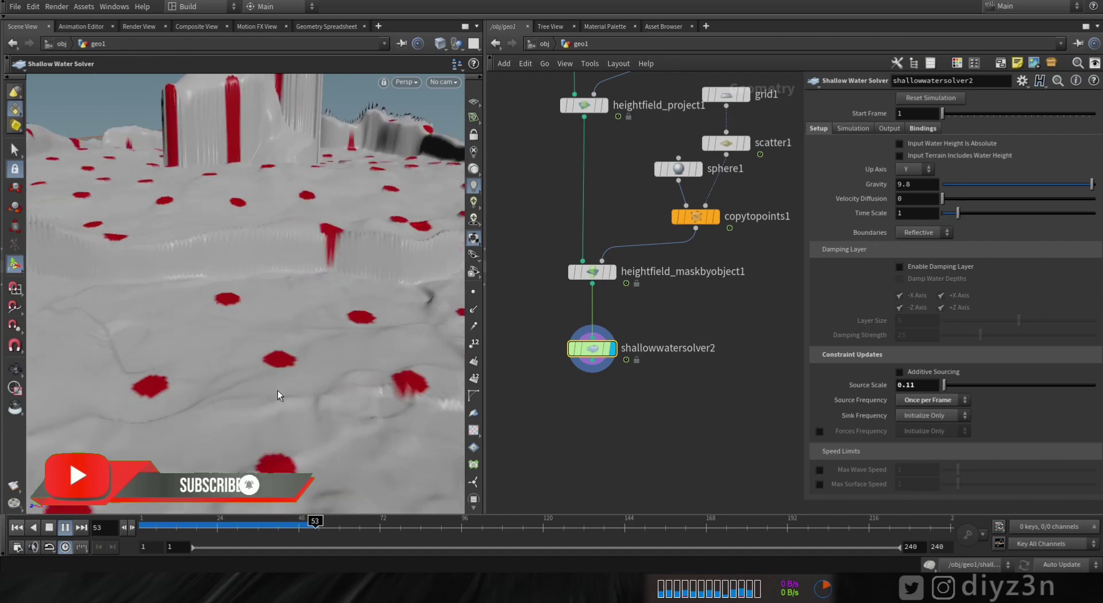
pyautogui.click(50, 529)
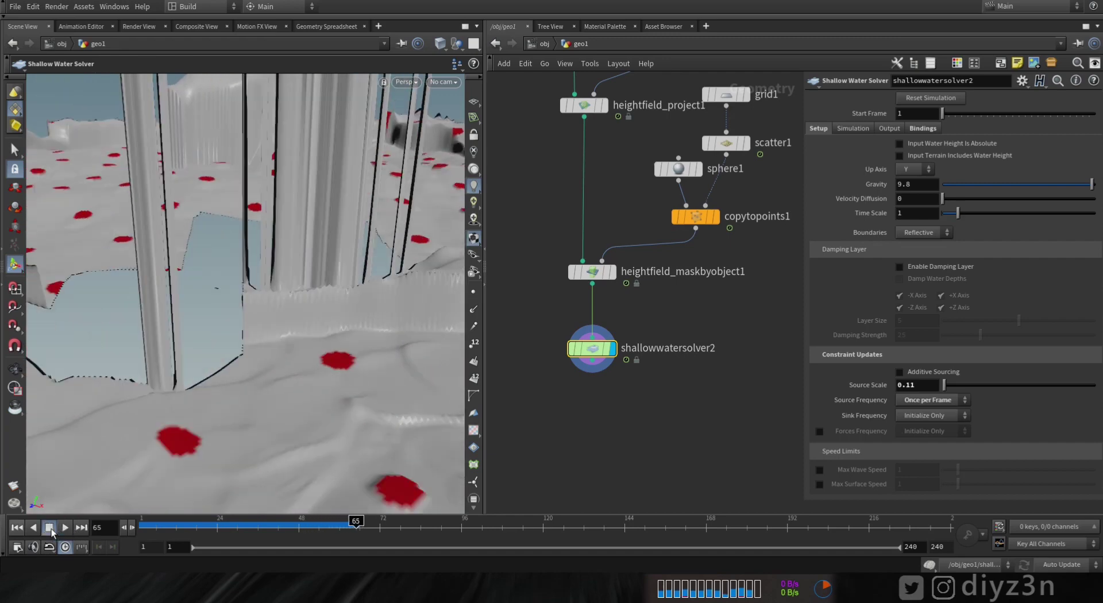
pyautogui.hotkey('ctrl', 'Up')
# Add a HeightField Mask Clear node below the second Shallow Water Solver and display it.
pyautogui.press('Tab')
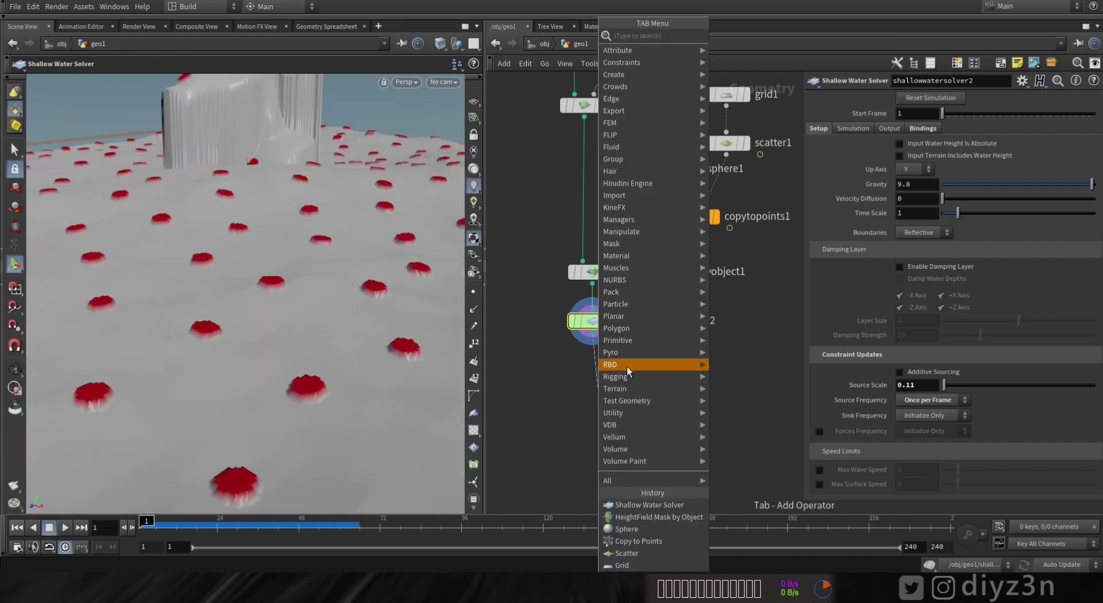
pyautogui.moveTo(639, 388)
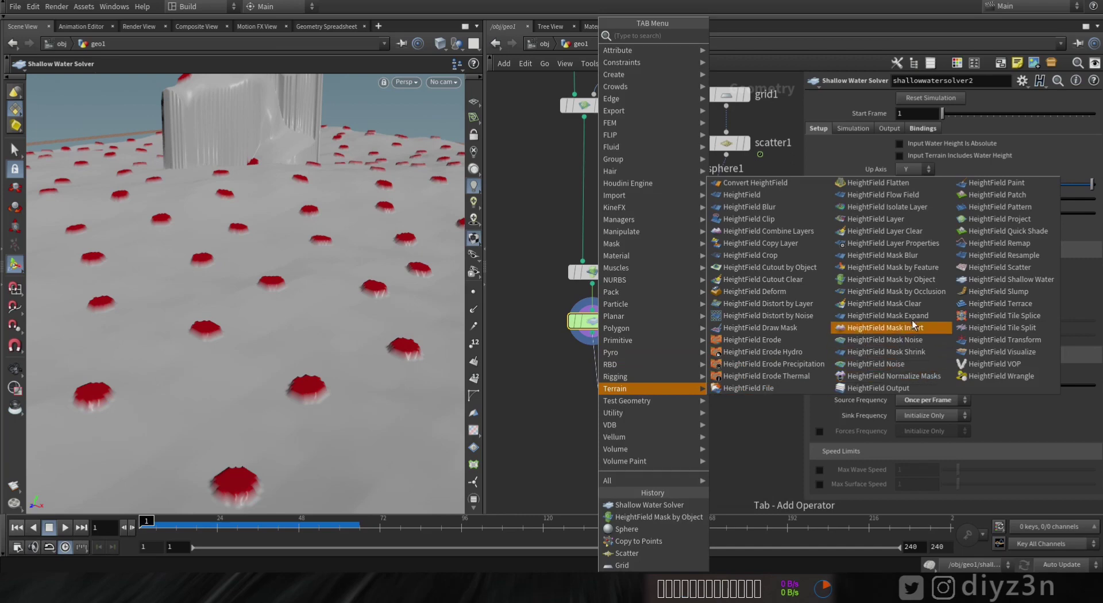
pyautogui.click(888, 304)
pyautogui.click(600, 390)
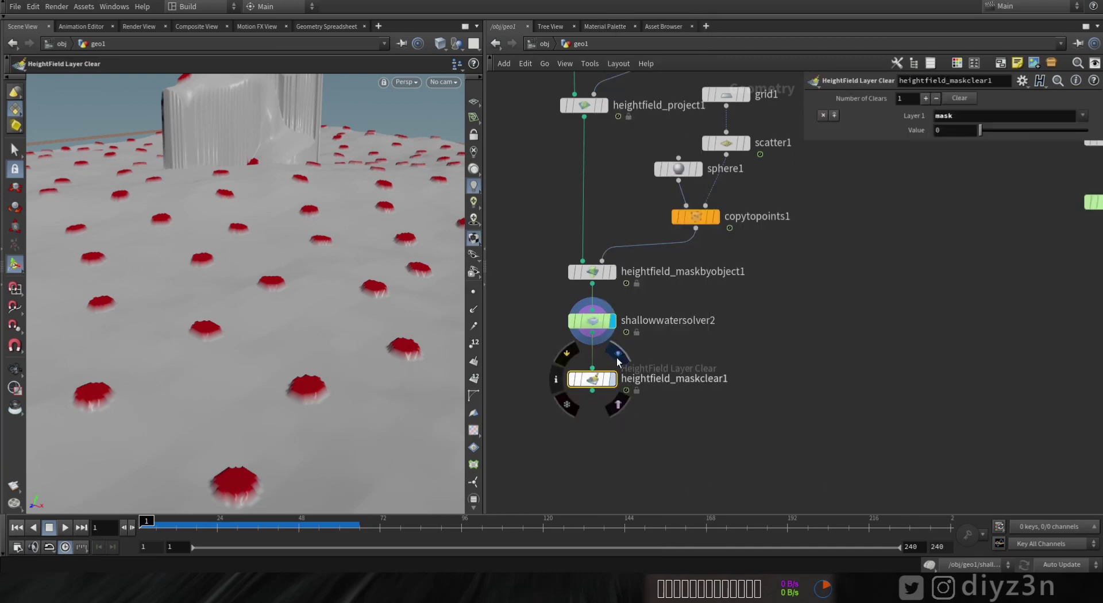
pyautogui.click(617, 356)
# Play the simulation without the mask coloring, examine the waves around the projected head, and return to frame 1.
pyautogui.press('Up')
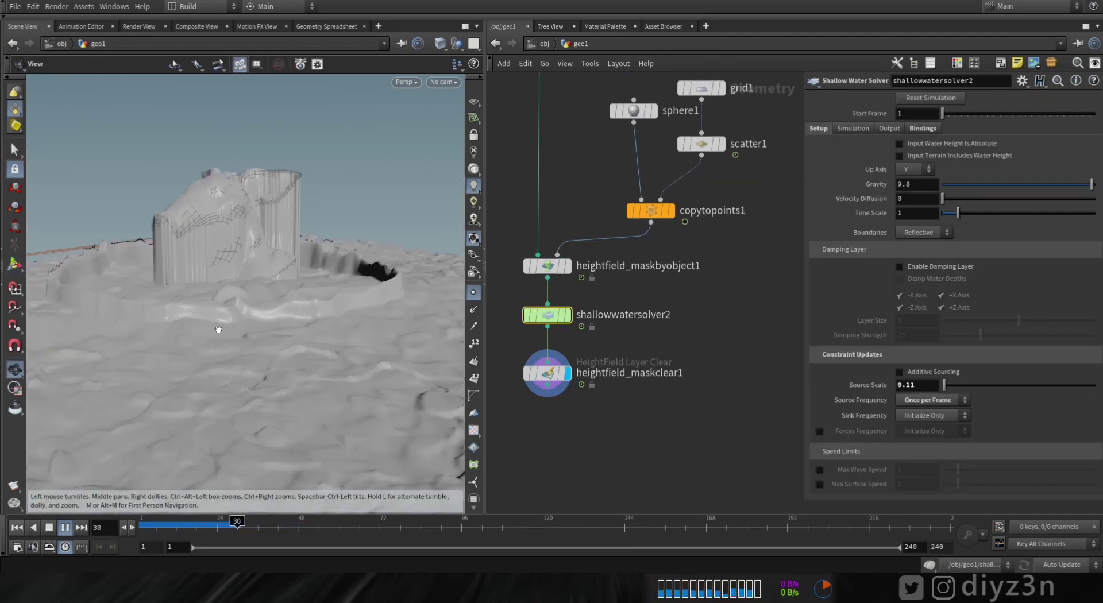
pyautogui.keyDown('alt'); pyautogui.moveTo(219, 330); pyautogui.dragTo(219, 335); pyautogui.keyUp('alt')
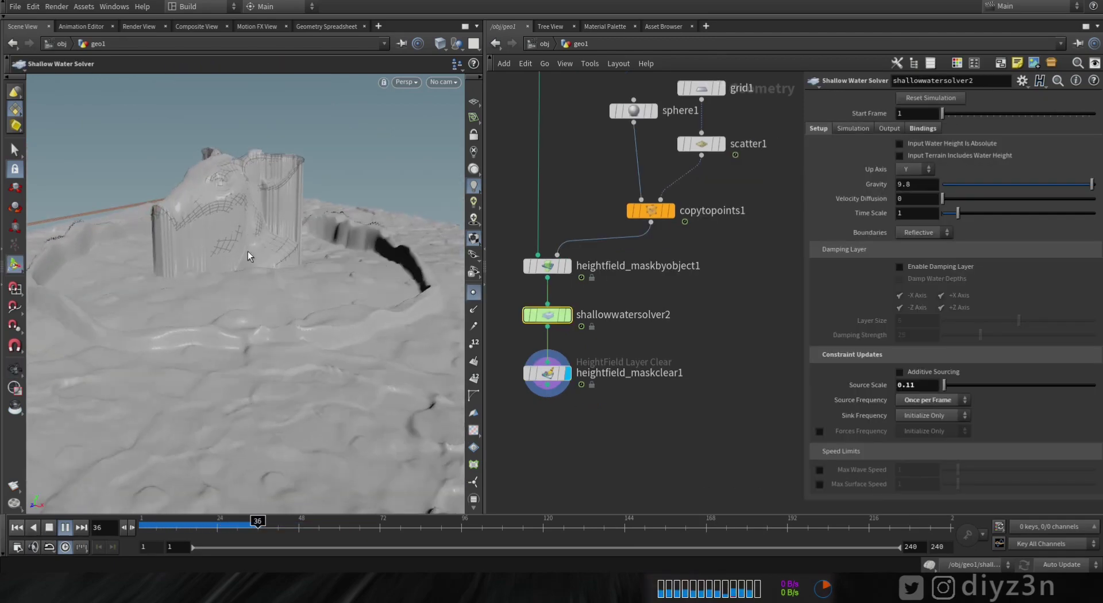
pyautogui.click(49, 528)
pyautogui.click(20, 528)
# Move the Grid and Scatter nodes away from Copy to Points to make room, and display the second Shallow Water Solver.
pyautogui.moveTo(653, 280); pyautogui.dragTo(597, 478, button='middle')
pyautogui.moveTo(700, 377); pyautogui.dragTo(624, 291)
pyautogui.moveTo(647, 339); pyautogui.dragTo(705, 297)
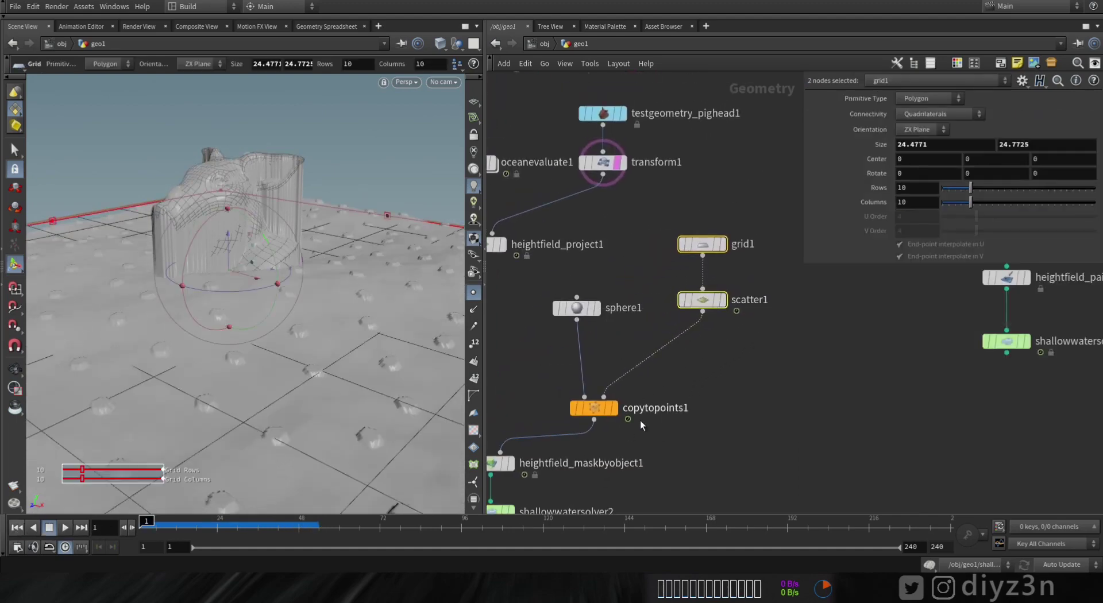
pyautogui.moveTo(641, 423); pyautogui.dragTo(694, 267, button='middle')
pyautogui.click(573, 332)
pyautogui.moveTo(731, 196); pyautogui.dragTo(715, 298, button='middle')
pyautogui.press('Tab')
pyautogui.write('gr')
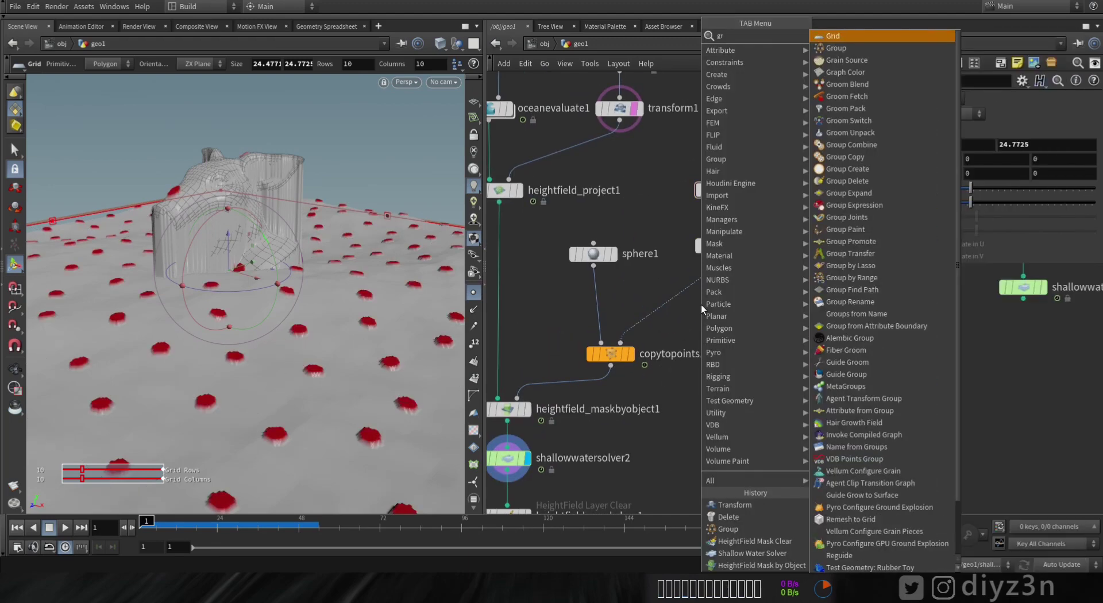
pyautogui.click(678, 303)
# Insert a Delete node into the wire between Scatter and Copy to Points.
pyautogui.press('Tab')
pyautogui.write('de')
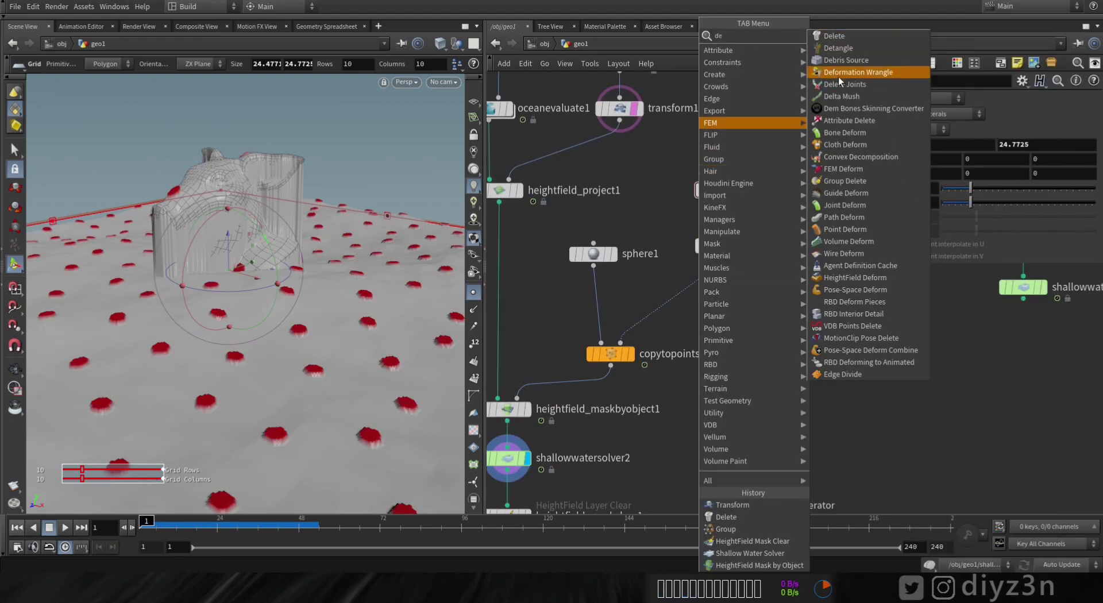
pyautogui.click(838, 48)
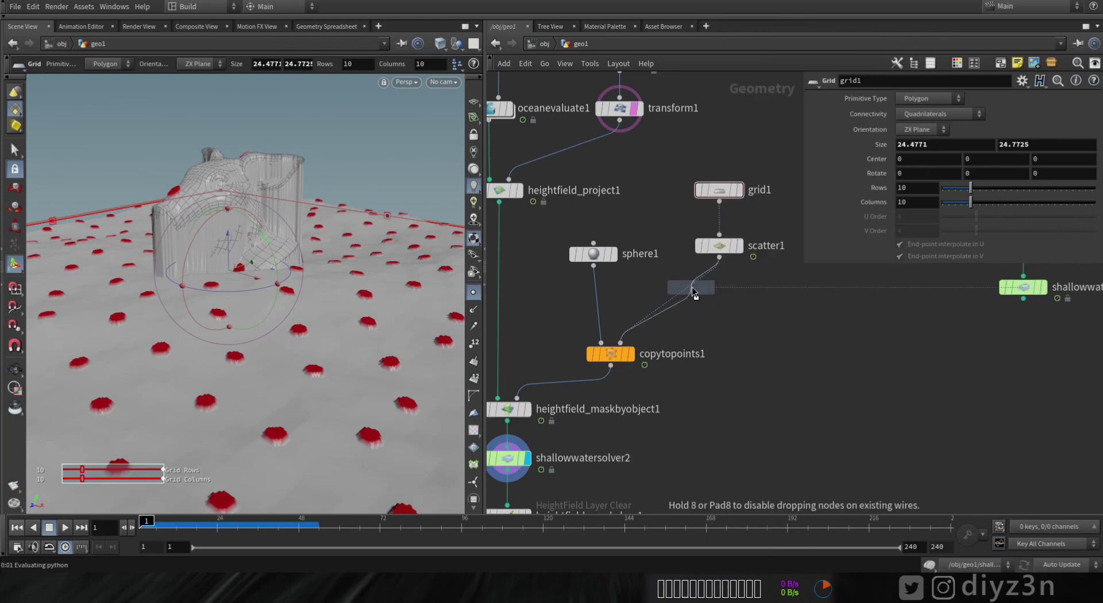
pyautogui.click(695, 292)
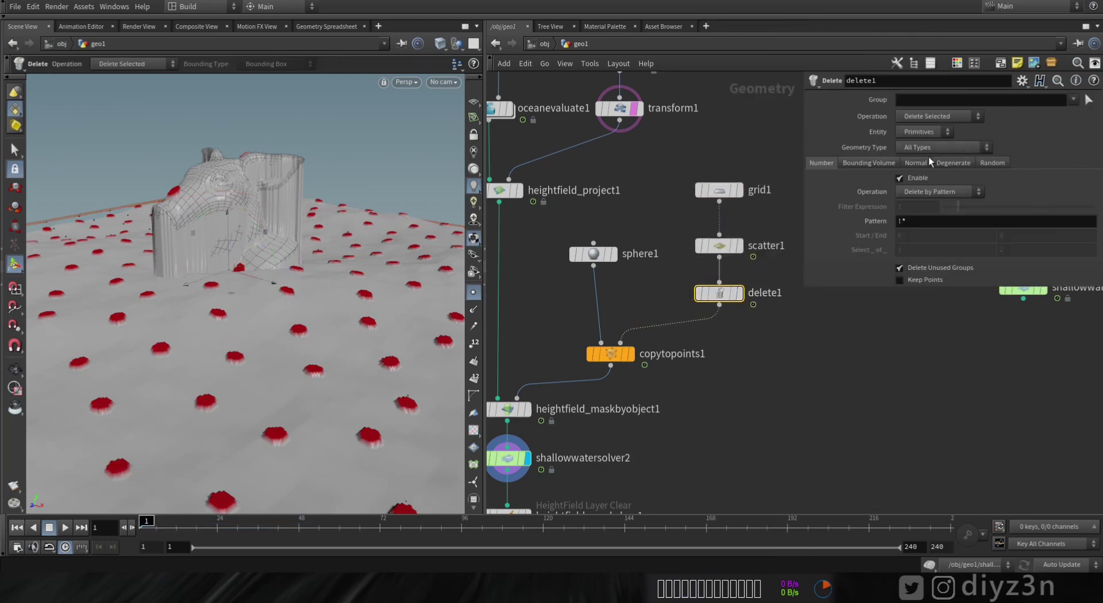
# Configure the Delete node to remove points inside an enabled bounding volume of type Bounding Sphere.
pyautogui.click(870, 162)
pyautogui.click(900, 178)
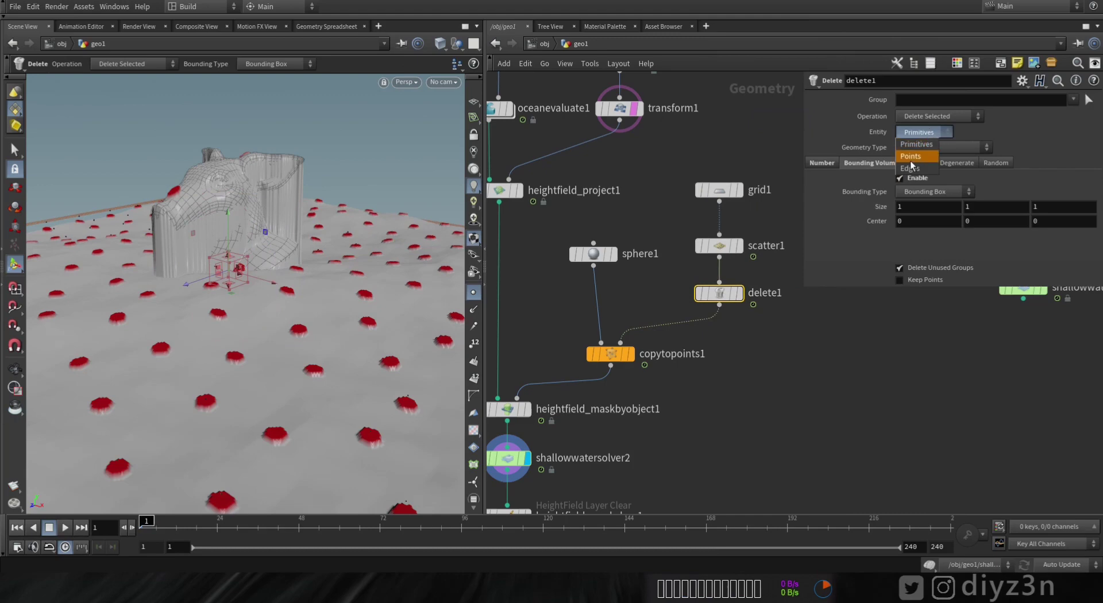
pyautogui.click(935, 191)
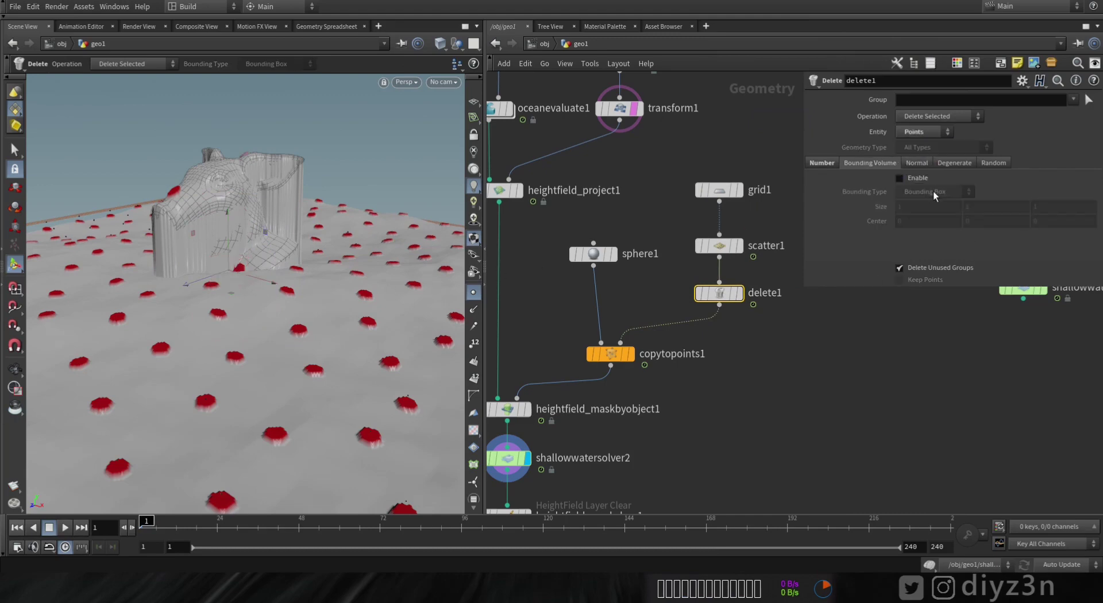
pyautogui.click(931, 206)
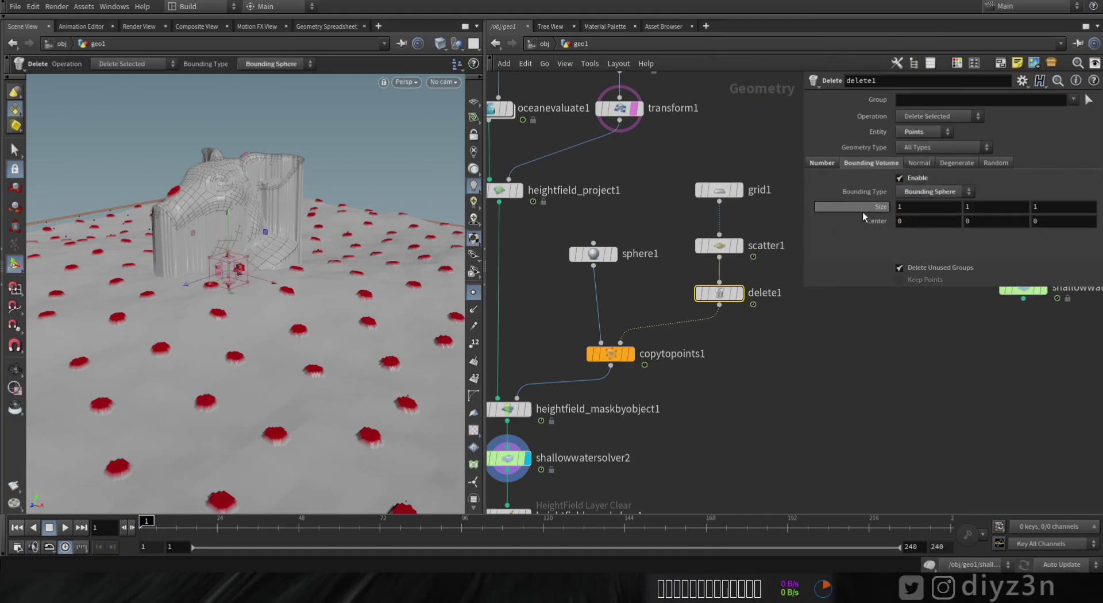
# Enlarge the Delete node's bounding sphere to a size of 9, 9, 9 around the projected head.
pyautogui.moveTo(865, 218); pyautogui.dragTo(890, 172, button='middle')
pyautogui.keyDown('alt'); pyautogui.moveTo(406, 251); pyautogui.dragTo(415, 329); pyautogui.keyUp('alt')
pyautogui.press('Return')
pyautogui.moveTo(879, 206); pyautogui.dragTo(861, 187, button='middle')
pyautogui.keyDown('alt'); pyautogui.moveTo(369, 382); pyautogui.dragTo(367, 335); pyautogui.keyUp('alt')
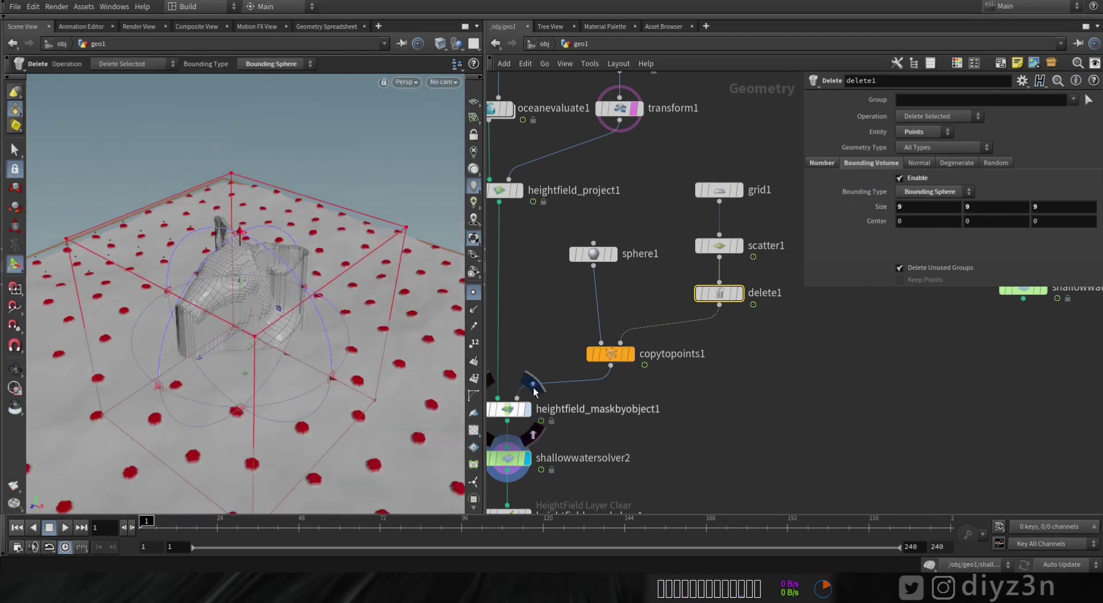
# Display the HeightField Mask by Object node and scrub the timeline to inspect the sphere masks around the pig head.
pyautogui.click(534, 388)
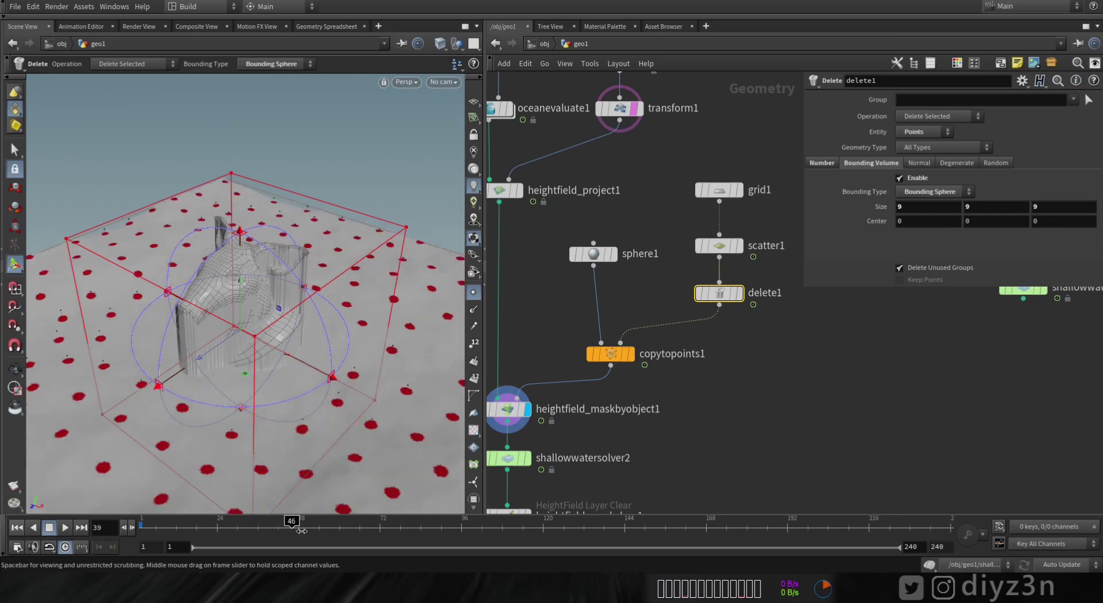
pyautogui.click(511, 409)
pyautogui.moveTo(281, 526); pyautogui.dragTo(380, 436)
pyautogui.keyDown('alt'); pyautogui.moveTo(299, 368); pyautogui.dragTo(296, 230, button='middle'); pyautogui.keyUp('alt')
pyautogui.keyDown('alt'); pyautogui.moveTo(296, 230); pyautogui.dragTo(270, 278); pyautogui.keyUp('alt')
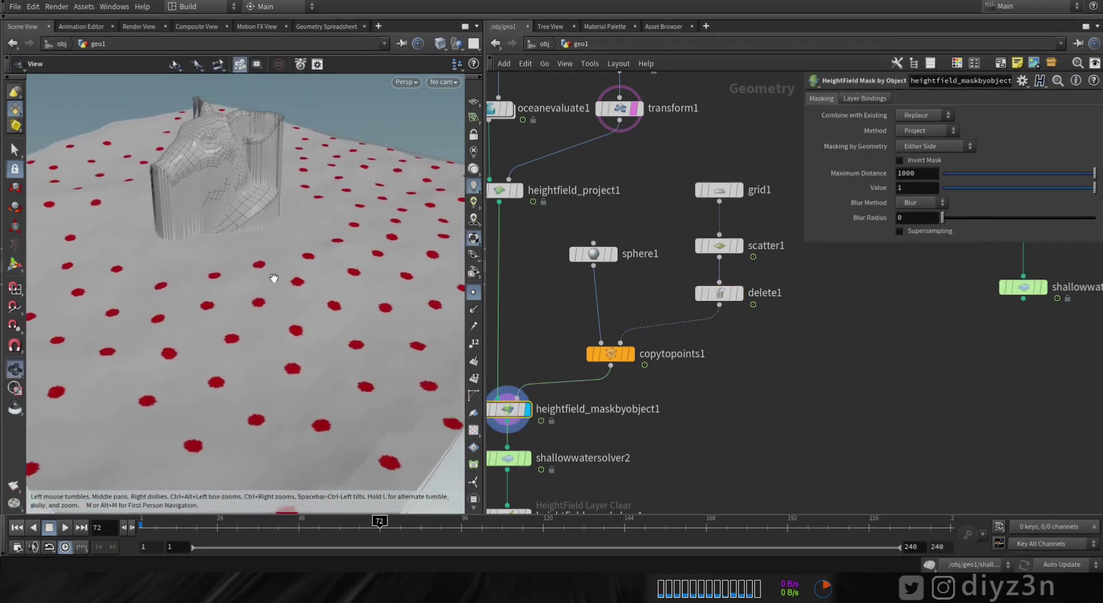
pyautogui.keyDown('alt'); pyautogui.moveTo(271, 279); pyautogui.dragTo(284, 291, button='right'); pyautogui.keyUp('alt')
pyautogui.keyDown('alt'); pyautogui.moveTo(284, 291); pyautogui.dragTo(268, 296); pyautogui.keyUp('alt')
# Run the second Shallow Water Solver from the first frame and inspect the rippled surface around the pig head.
pyautogui.moveTo(617, 434); pyautogui.dragTo(671, 293, button='middle')
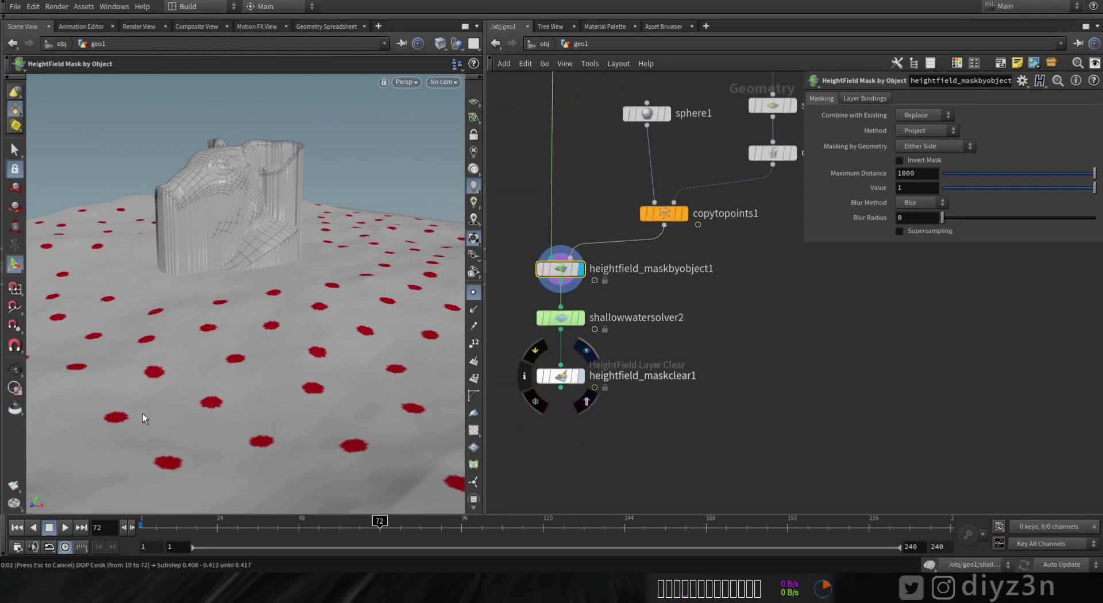
pyautogui.click(17, 528)
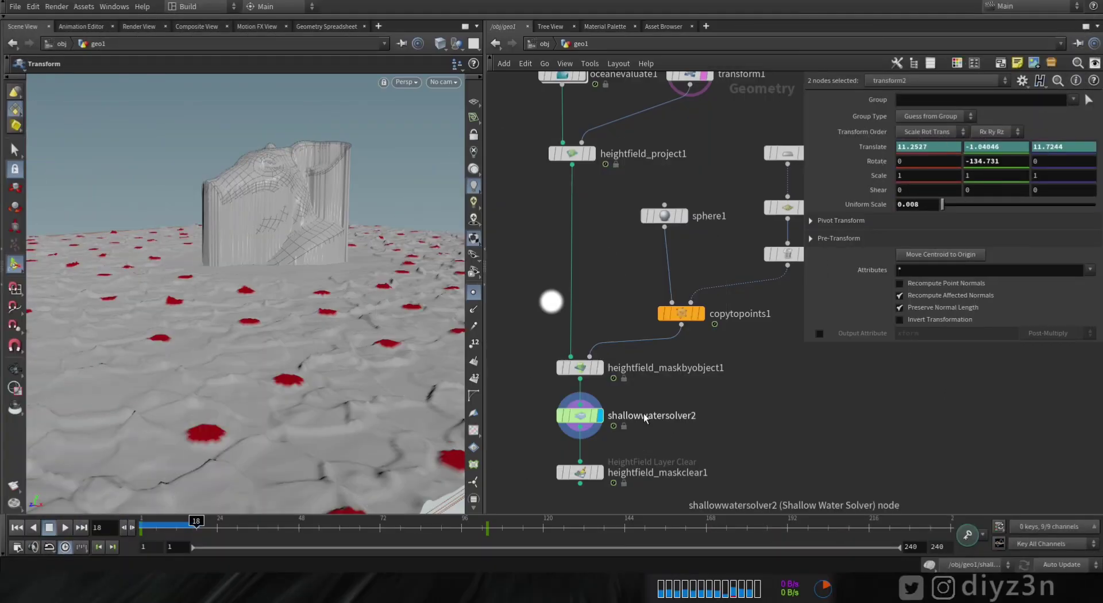
pyautogui.moveTo(277, 360); pyautogui.dragTo(239, 380)
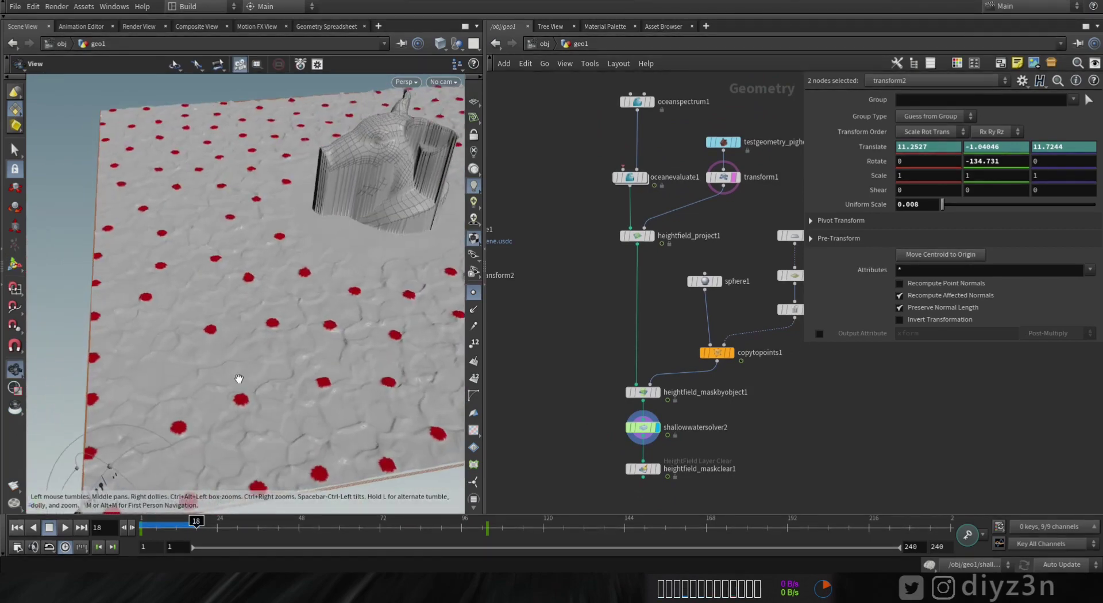
# Display the imported submarine's Transform node, scrub through its keyframed motion, and return to the first frame.
pyautogui.moveTo(552, 331); pyautogui.dragTo(667, 367, button='middle')
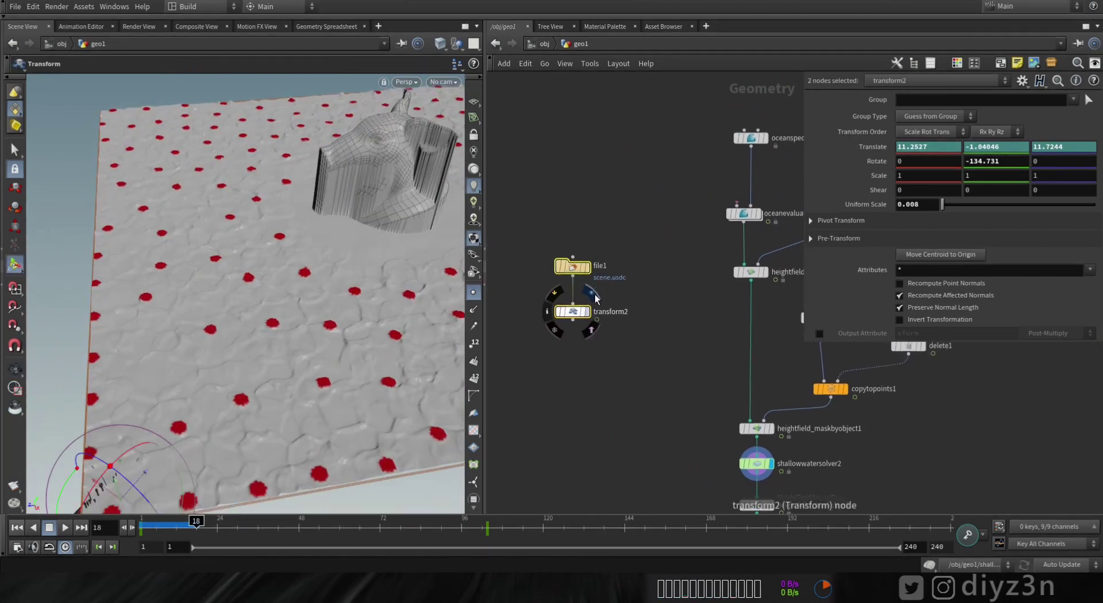
pyautogui.click(591, 294)
pyautogui.keyDown('alt'); pyautogui.moveTo(150, 441); pyautogui.dragTo(165, 384); pyautogui.keyUp('alt')
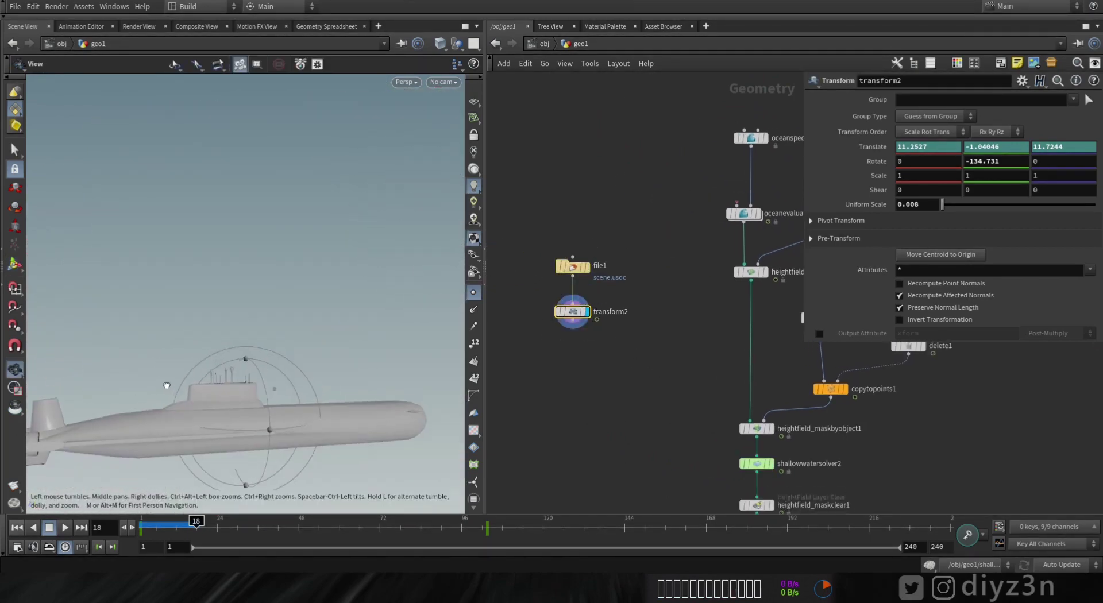
pyautogui.keyDown('alt'); pyautogui.moveTo(337, 410); pyautogui.dragTo(338, 372); pyautogui.keyUp('alt')
pyautogui.keyDown('alt'); pyautogui.moveTo(337, 372); pyautogui.dragTo(168, 503, button='right'); pyautogui.keyUp('alt')
pyautogui.moveTo(183, 527); pyautogui.dragTo(302, 527)
pyautogui.hotkey('ctrl', 'Up')
# Display the HeightField Mask by Object node again and scrub the timeline to inspect the current sphere mask.
pyautogui.moveTo(670, 423); pyautogui.dragTo(568, 378, button='middle')
pyautogui.scroll(1, 754, 394)
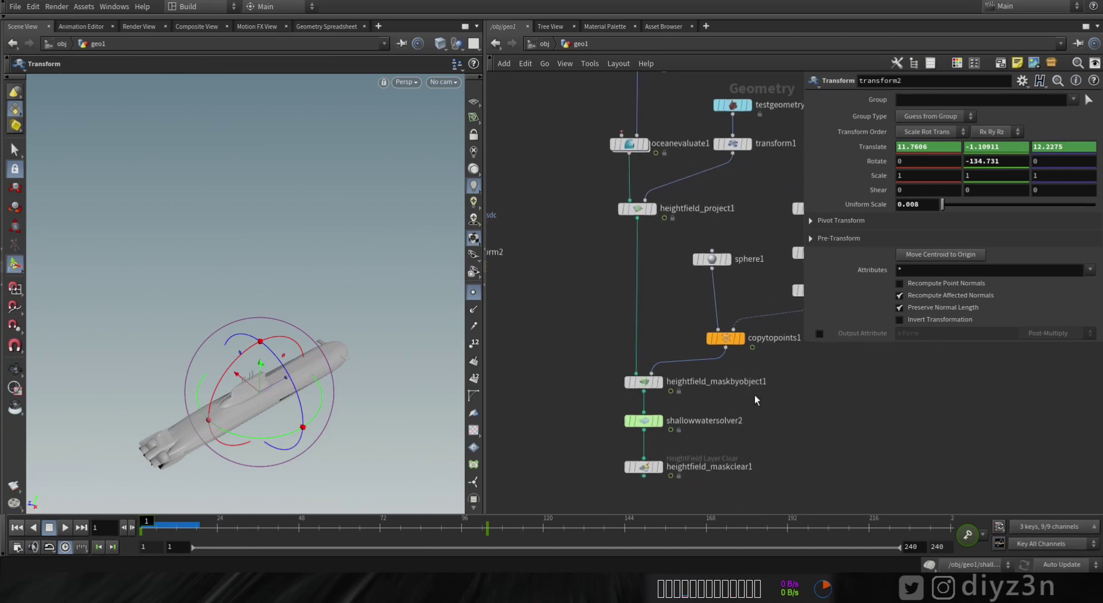
pyautogui.moveTo(670, 362); pyautogui.dragTo(732, 399, button='middle')
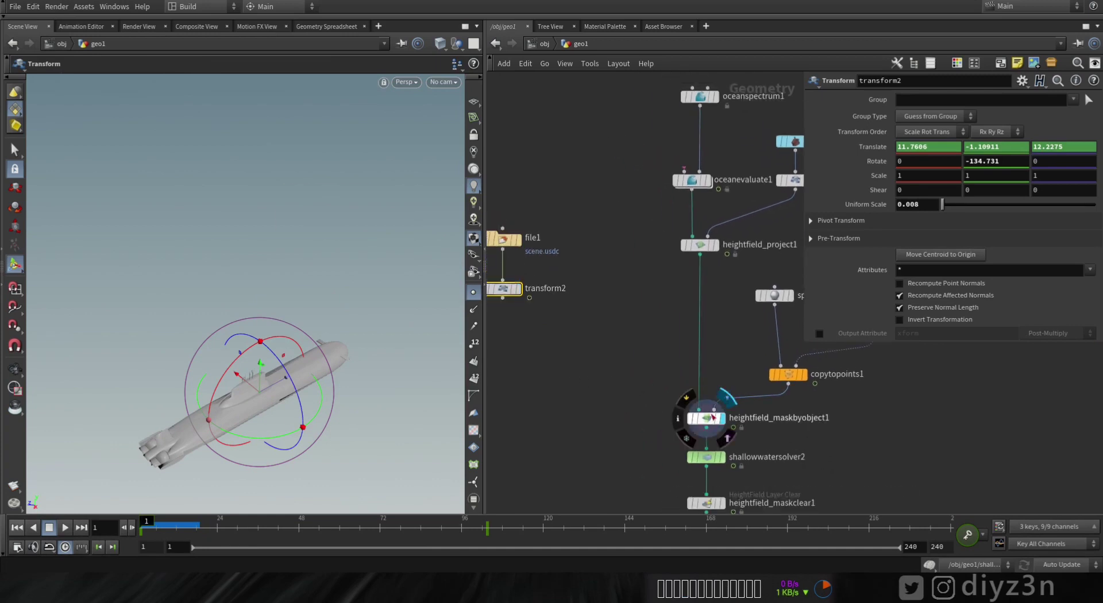
pyautogui.click(720, 418)
pyautogui.moveTo(153, 522); pyautogui.dragTo(224, 522)
pyautogui.moveTo(555, 319); pyautogui.dragTo(572, 353, button='middle')
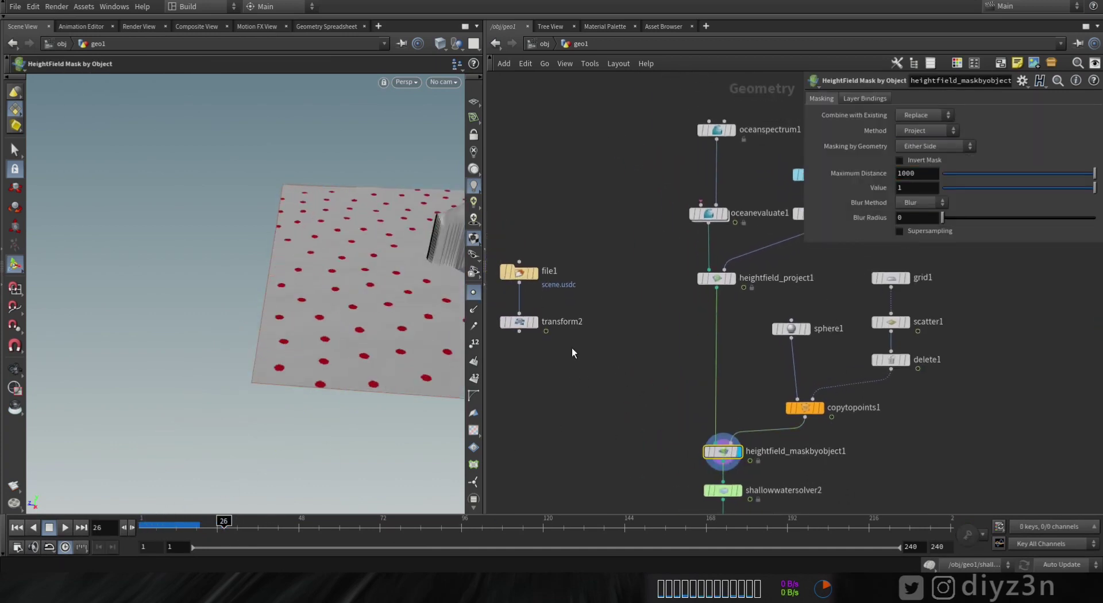
# Feed transform2 into heightfield_maskbyobject1 in place of Copy to Points, and scrub the timeline to check the submarine's mask.
pyautogui.click(520, 321)
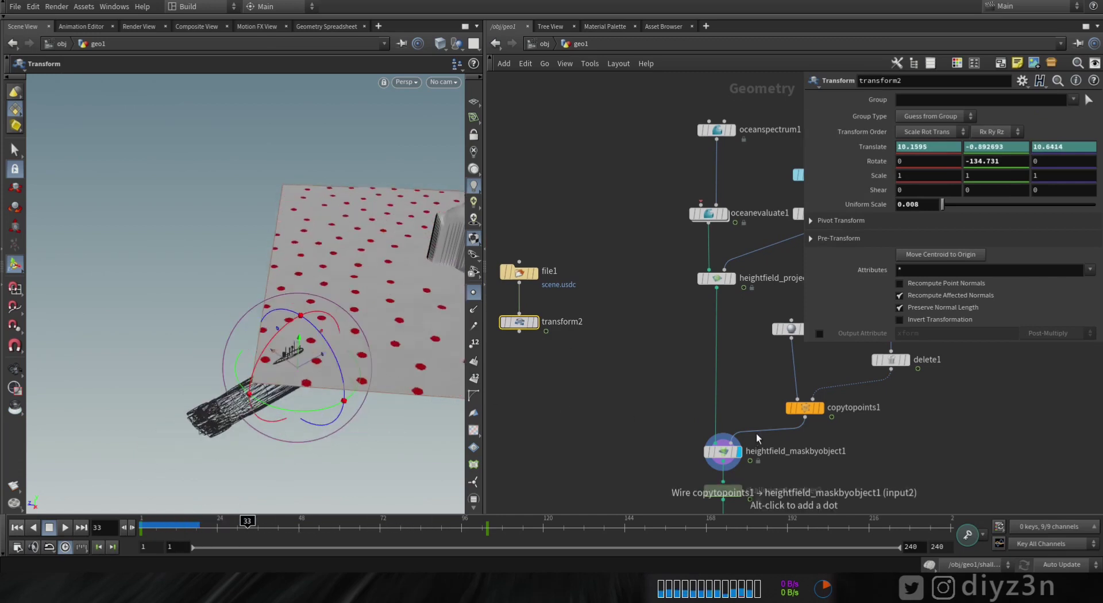
pyautogui.moveTo(718, 437); pyautogui.dragTo(520, 331)
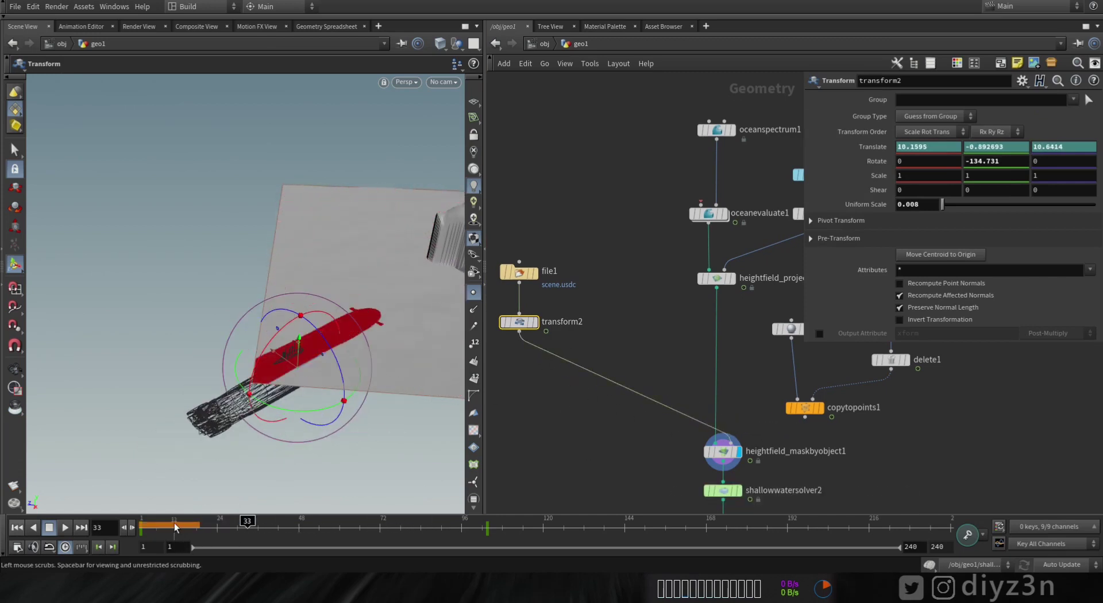
pyautogui.moveTo(174, 528); pyautogui.dragTo(247, 527)
pyautogui.moveTo(322, 479); pyautogui.dragTo(218, 362)
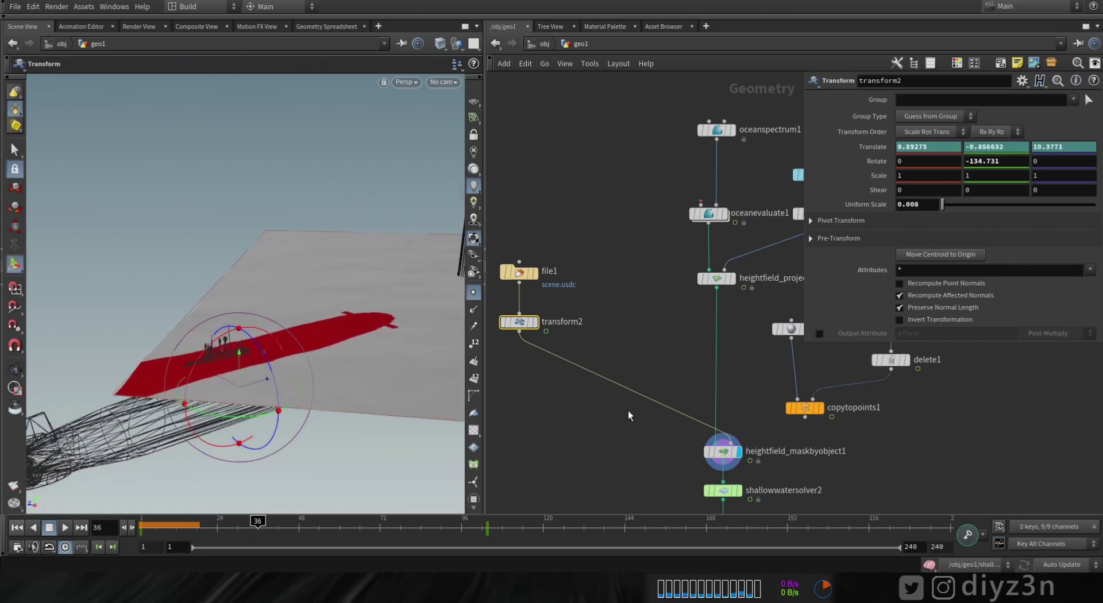
# Set Masking by Geometry to Above Heightfield on the mask node and scrub the timeline to check the submarine's mask.
pyautogui.click(724, 454)
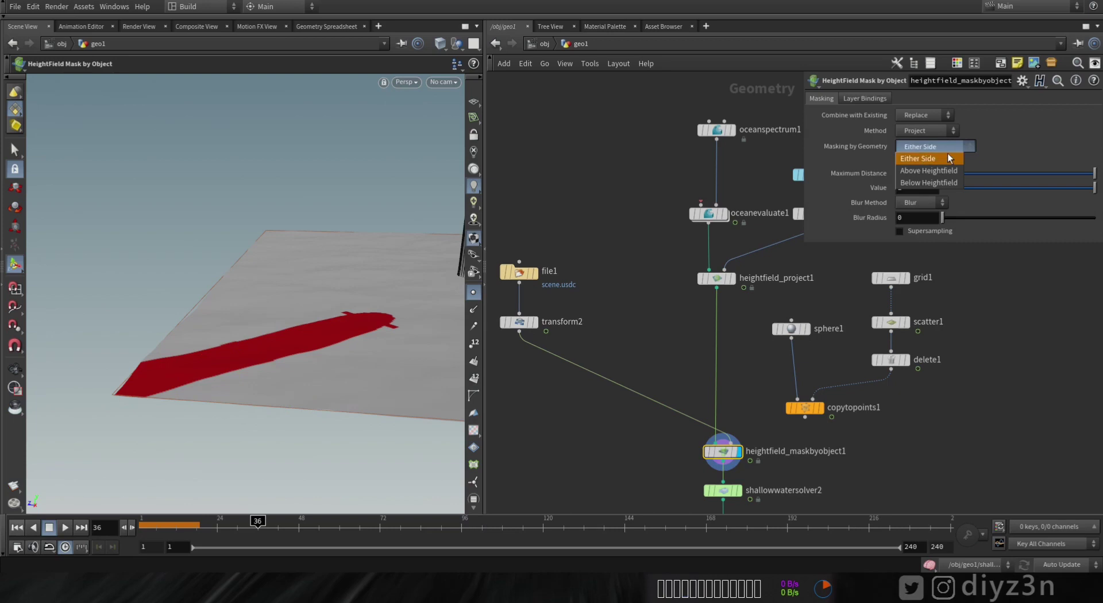
pyautogui.click(948, 171)
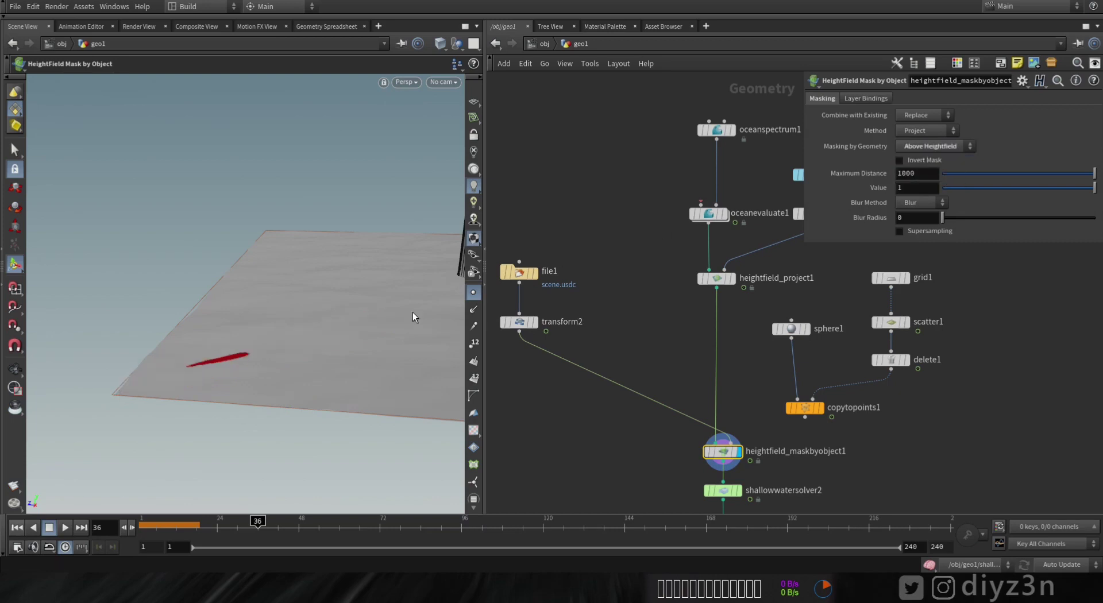
pyautogui.moveTo(162, 527); pyautogui.dragTo(148, 526)
pyautogui.moveTo(228, 531); pyautogui.dragTo(492, 531)
pyautogui.scroll(-2, 372, 336)
pyautogui.moveTo(371, 336); pyautogui.dragTo(322, 389)
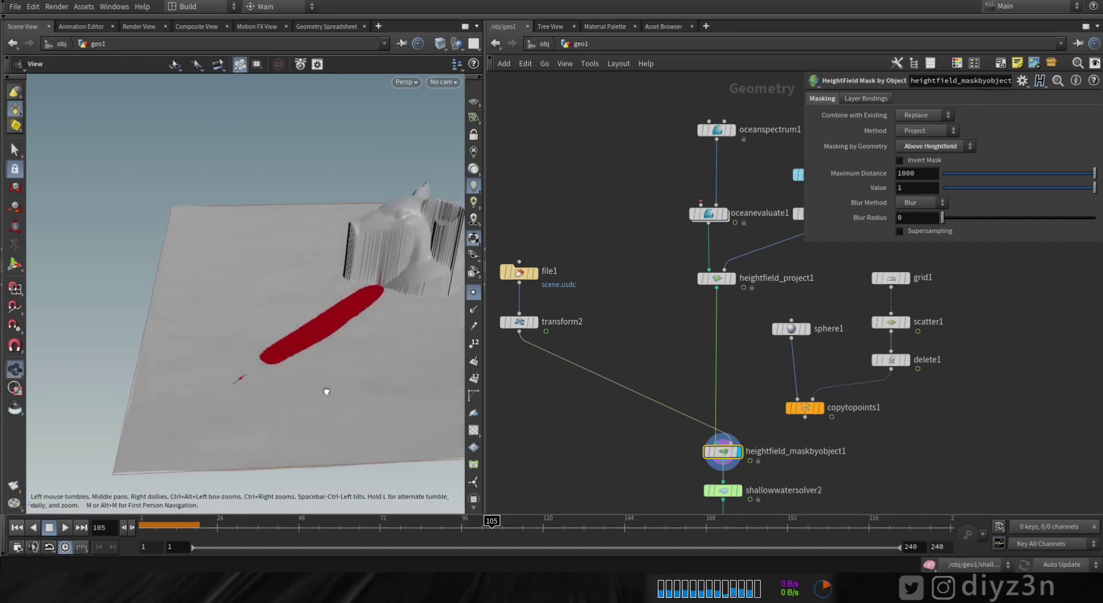
pyautogui.moveTo(151, 528); pyautogui.dragTo(141, 531)
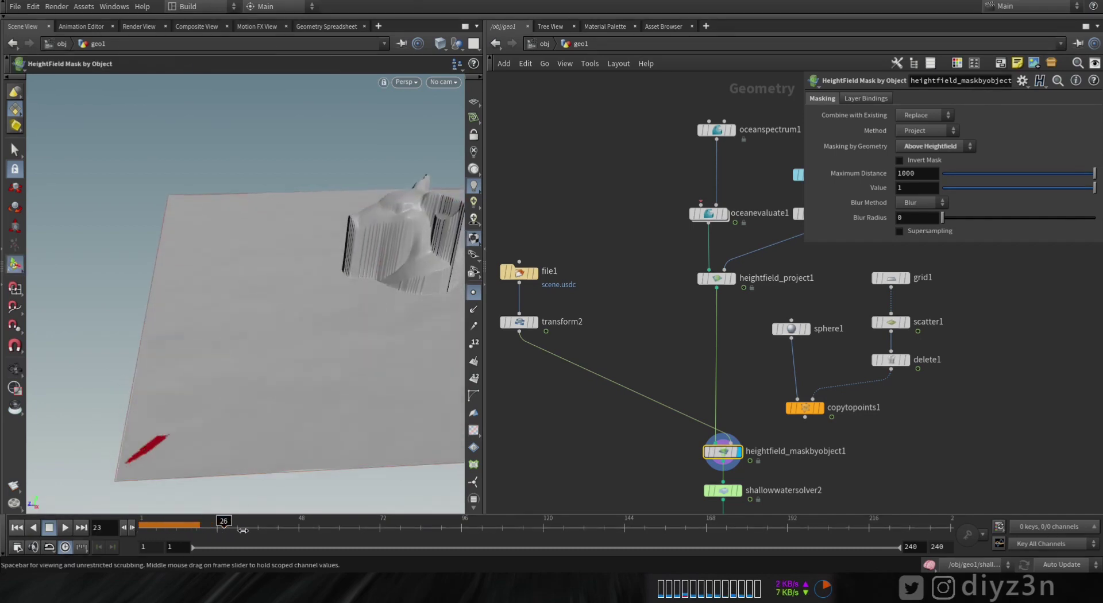
pyautogui.moveTo(243, 531)
pyautogui.mouseDown()
pyautogui.moveTo(428, 526)
pyautogui.moveTo(141, 523)
pyautogui.mouseUp()
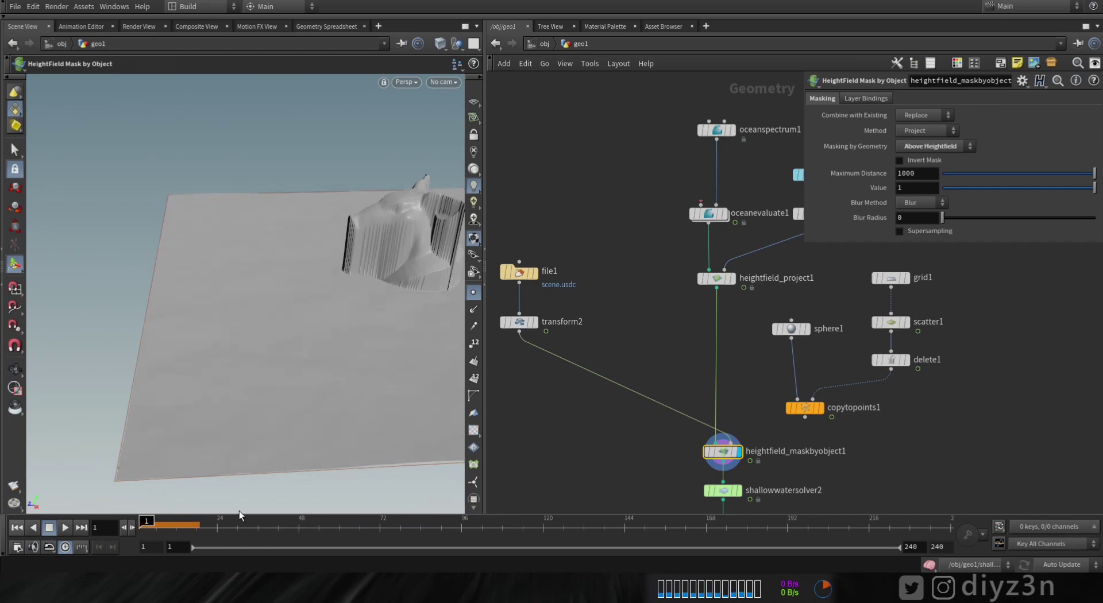
# Display the heightfield_maskclear1 output and play back the submarine's wake simulation.
pyautogui.moveTo(630, 454); pyautogui.dragTo(590, 328, button='middle')
pyautogui.click(698, 366)
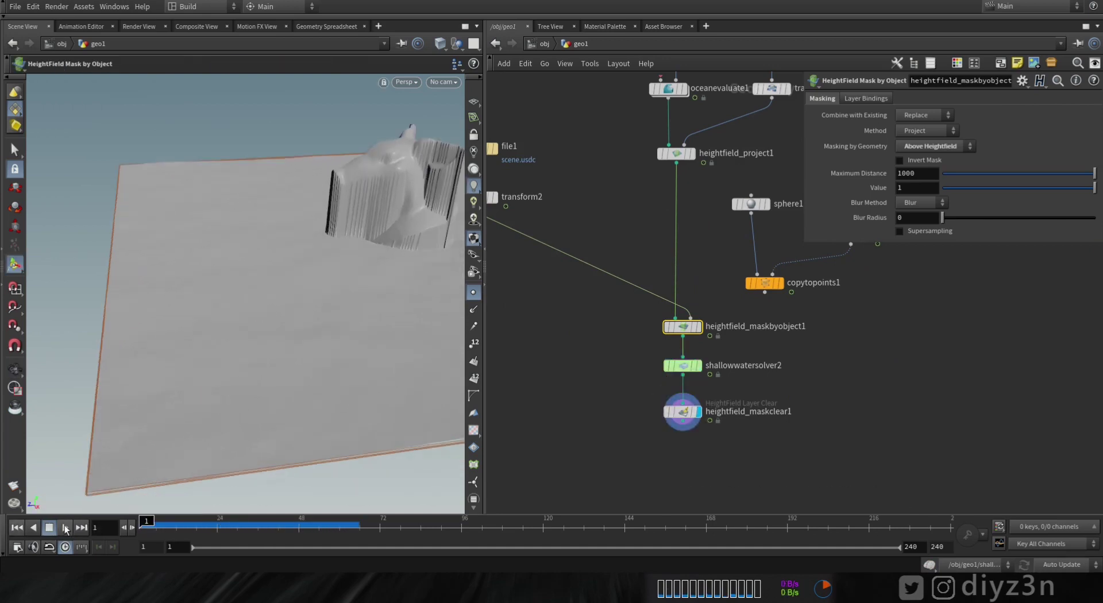
pyautogui.scroll(2, 192, 454)
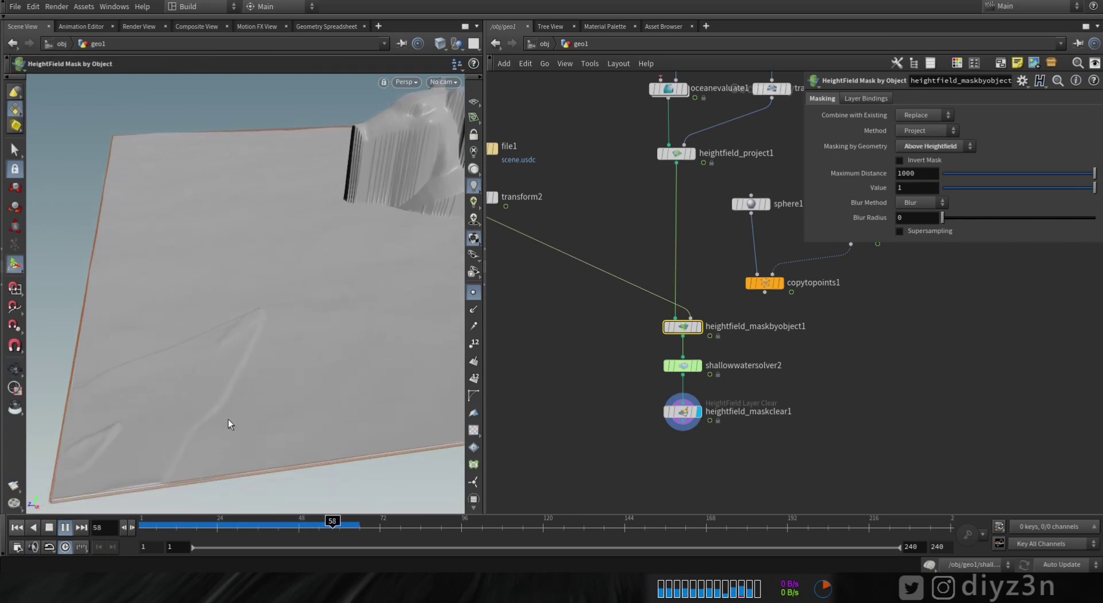
pyautogui.click(50, 527)
# Add a Merge node combining transform2 and heightfield_maskclear1, and display it to play the submarine together with its wake.
pyautogui.moveTo(634, 479); pyautogui.dragTo(684, 485, button='middle')
pyautogui.press('Tab')
pyautogui.write('merge')
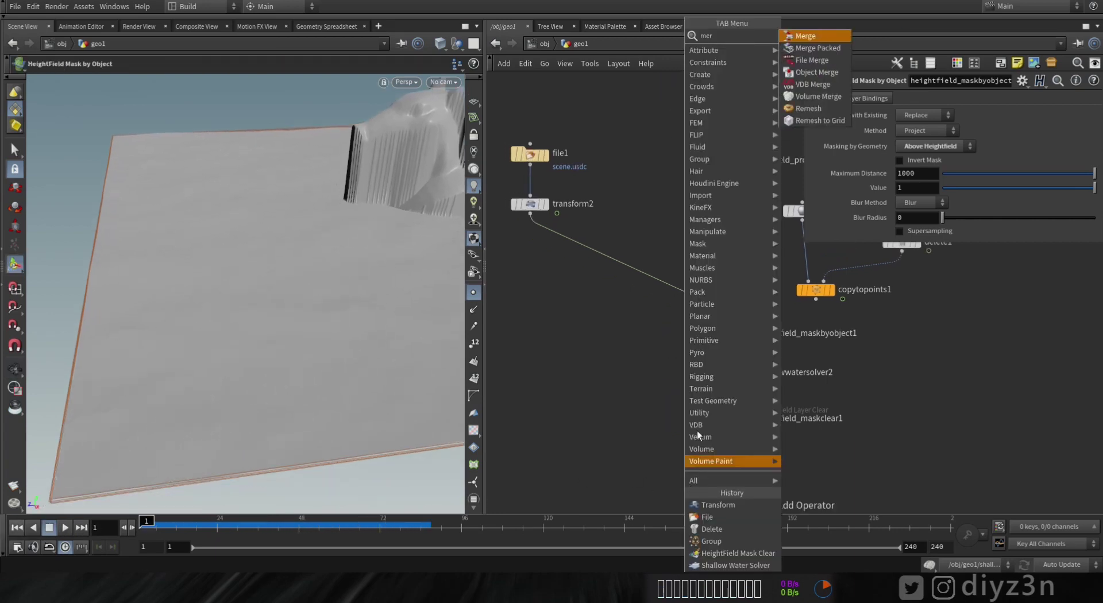
pyautogui.press('Return')
pyautogui.click(620, 459)
pyautogui.moveTo(530, 214); pyautogui.dragTo(616, 449)
pyautogui.moveTo(623, 450); pyautogui.dragTo(734, 428)
pyautogui.click(635, 459)
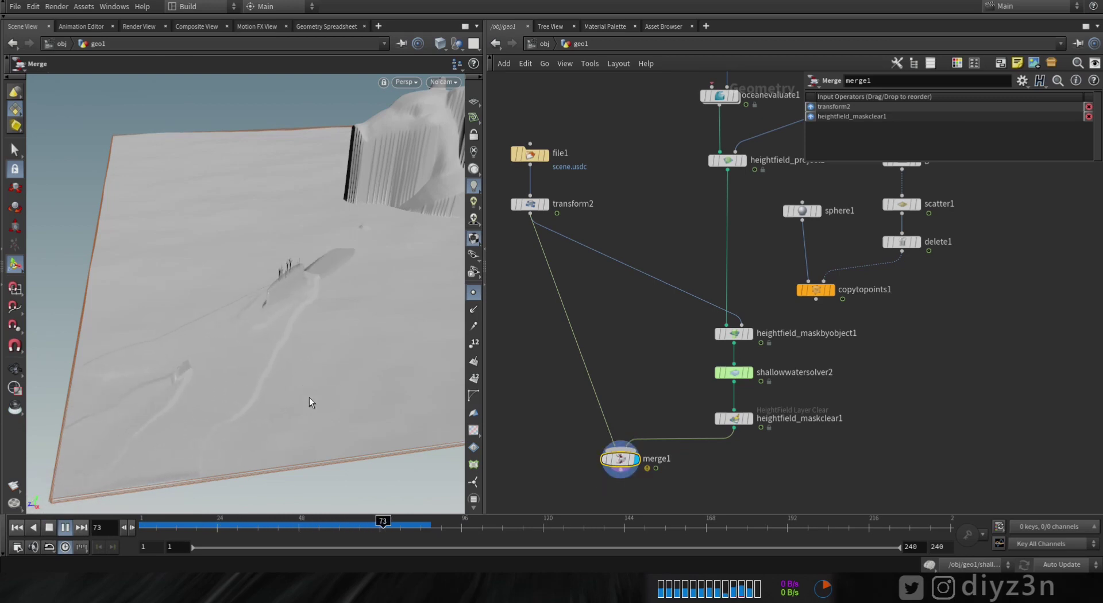
# Stop playback, display heightfield_maskclear1, and move the submarine's File and Transform nodes beside the scatter branch.
pyautogui.click(49, 527)
pyautogui.moveTo(620, 467); pyautogui.dragTo(573, 477)
pyautogui.moveTo(773, 308); pyautogui.dragTo(771, 375, button='middle')
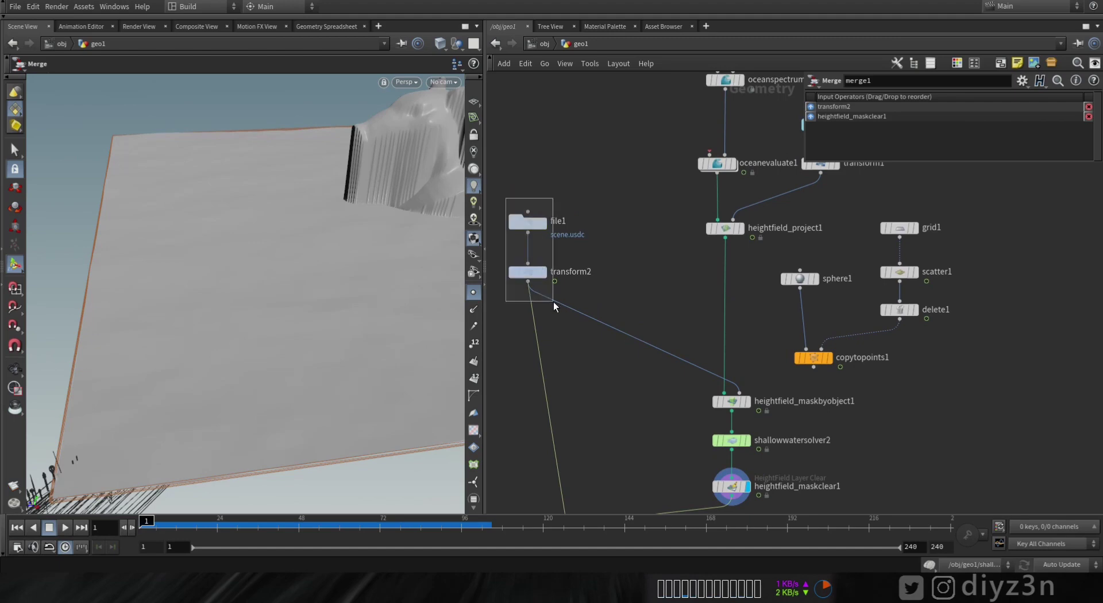
pyautogui.moveTo(554, 302); pyautogui.dragTo(553, 302)
pyautogui.moveTo(539, 275); pyautogui.dragTo(981, 384)
pyautogui.moveTo(920, 357); pyautogui.dragTo(816, 351, button='middle')
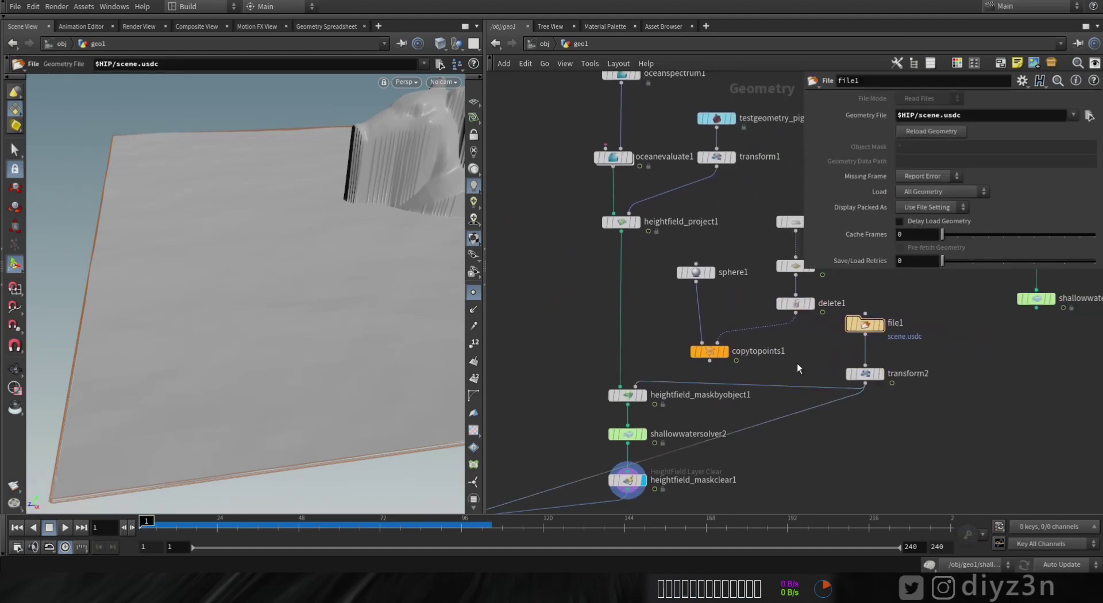
# Insert a Merge node before heightfield_maskbyobject1 that combines Copy to Points with the submarine's Transform, and display the mask node.
pyautogui.press('Tab')
pyautogui.write('mer')
pyautogui.click(934, 35)
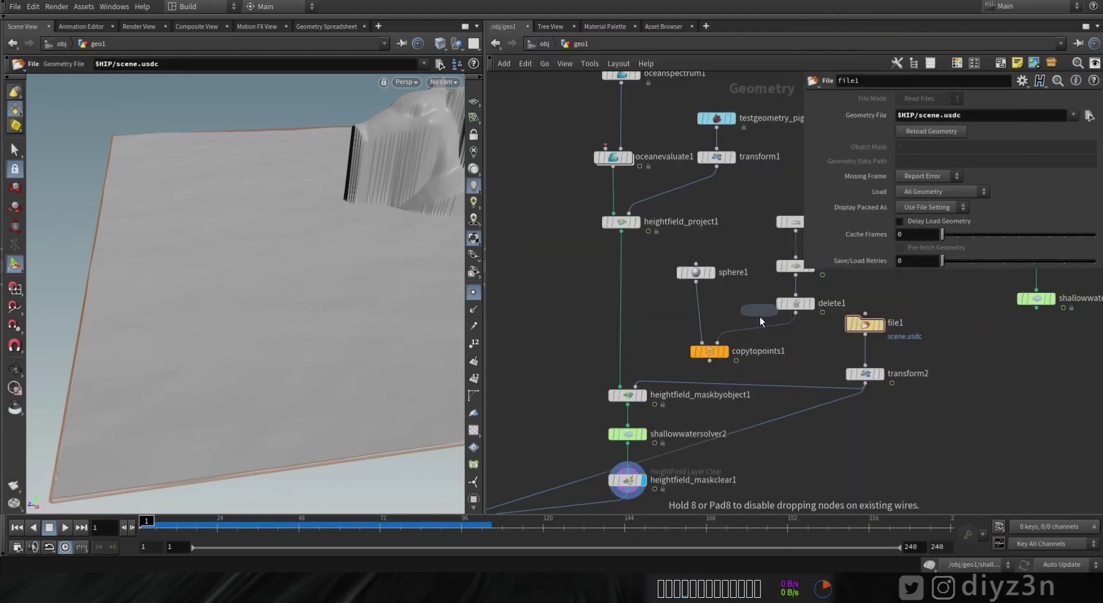
pyautogui.click(712, 389)
pyautogui.moveTo(709, 384); pyautogui.dragTo(709, 396)
pyautogui.click(709, 361)
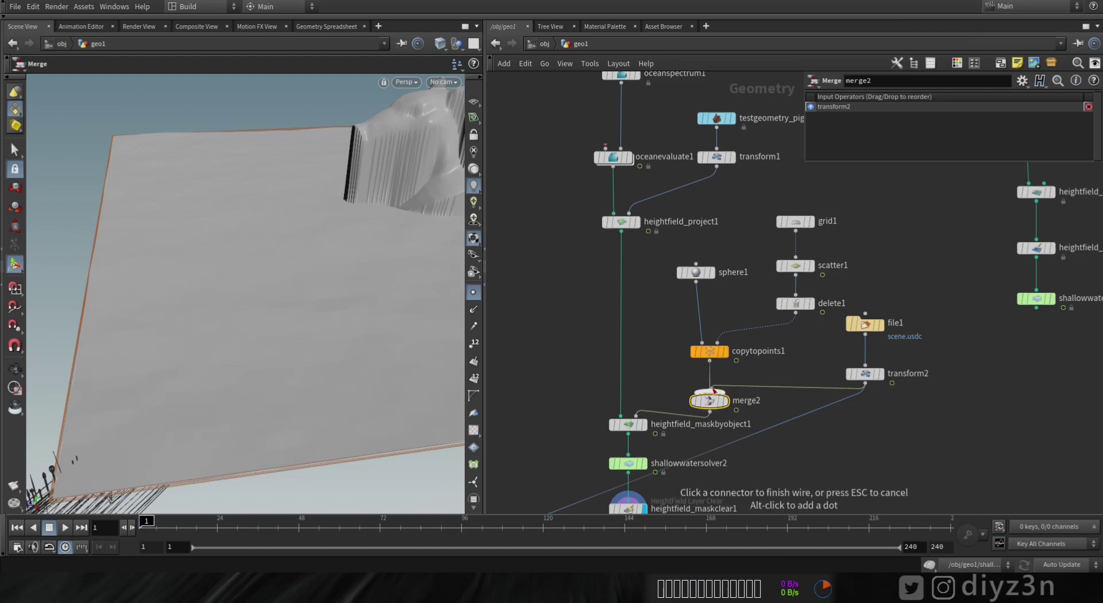
pyautogui.click(712, 392)
pyautogui.click(644, 425)
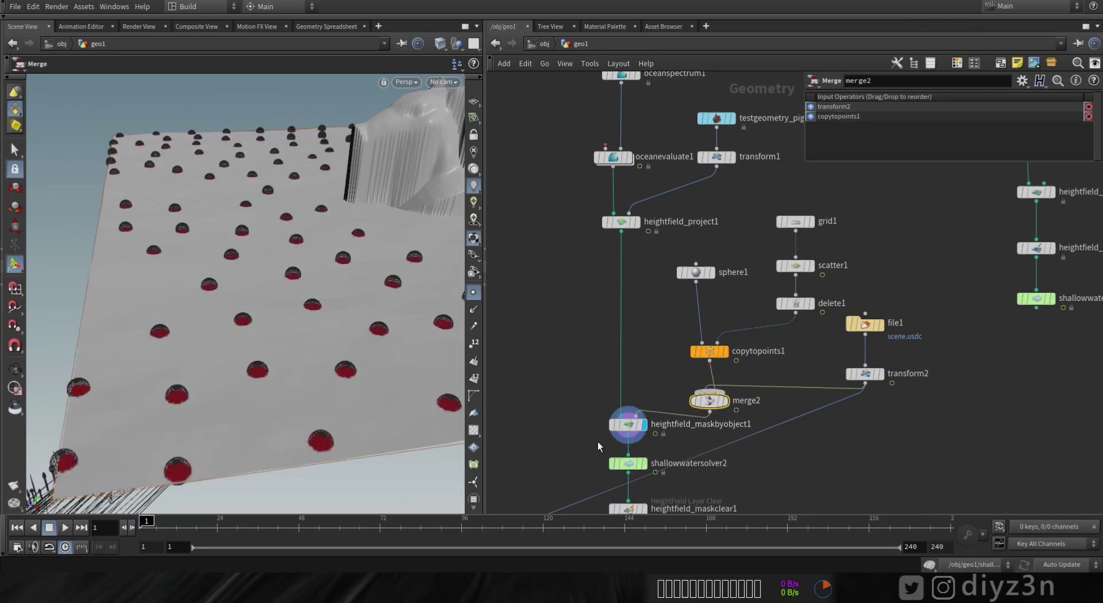
# Move the final Merge node below transform2 and reorder its inputs so heightfield_maskclear1 comes first.
pyautogui.moveTo(597, 442); pyautogui.dragTo(570, 377, button='middle')
pyautogui.click(601, 359)
pyautogui.moveTo(685, 461); pyautogui.dragTo(724, 390, button='middle')
pyautogui.moveTo(523, 436); pyautogui.dragTo(622, 440, button='middle')
pyautogui.moveTo(590, 431); pyautogui.dragTo(975, 436)
pyautogui.moveTo(868, 418); pyautogui.dragTo(717, 437, button='middle')
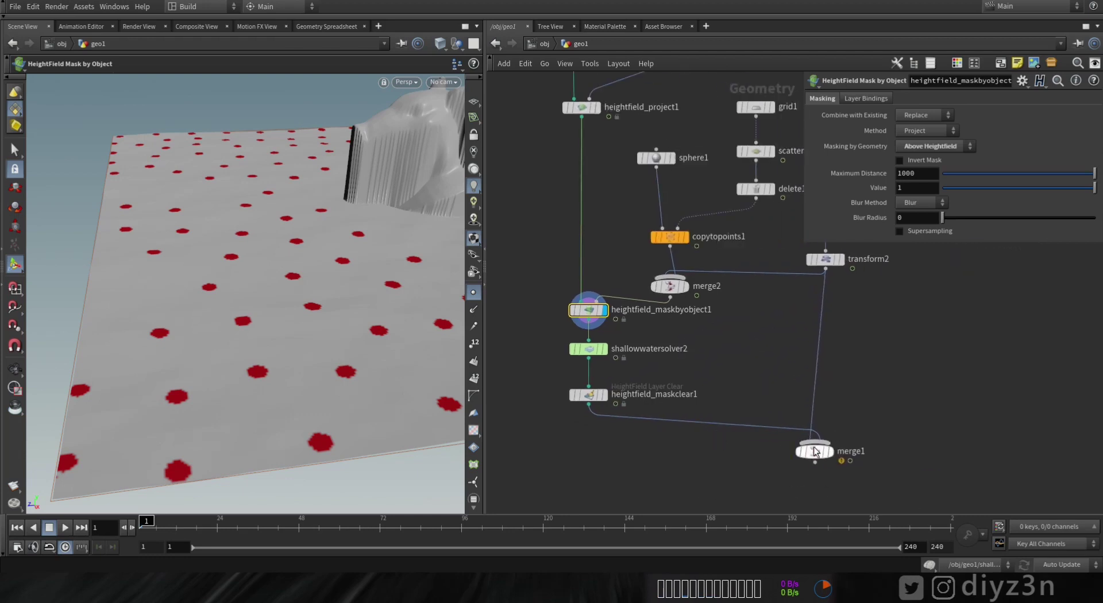
pyautogui.click(816, 451)
pyautogui.moveTo(603, 350); pyautogui.dragTo(660, 355, button='middle')
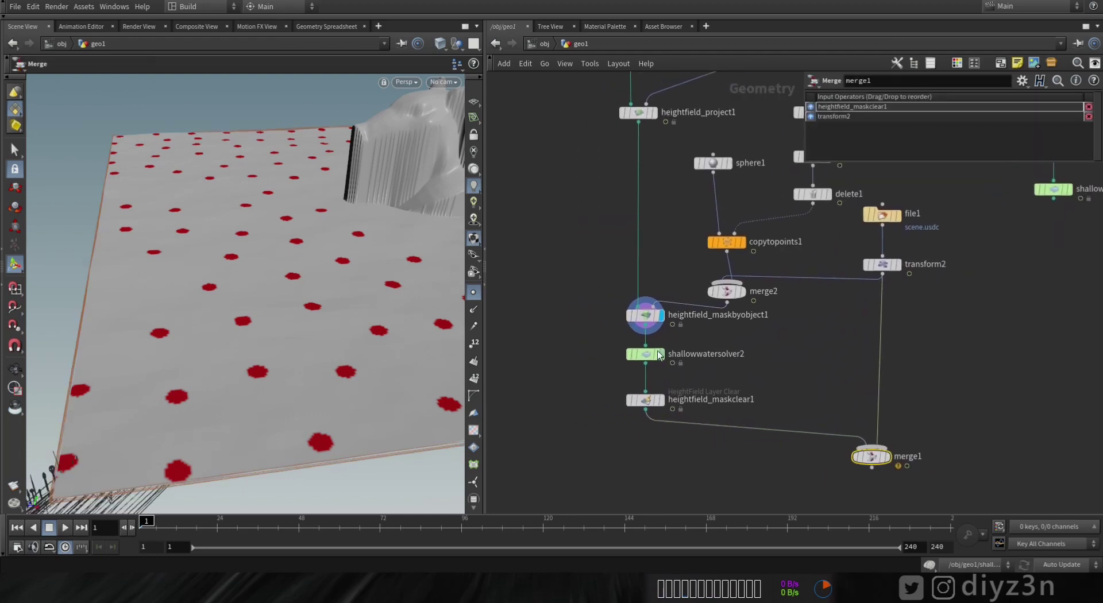
# Scrub the timeline on heightfield_maskbyobject1 to examine the combined sphere and submarine mask.
pyautogui.click(638, 314)
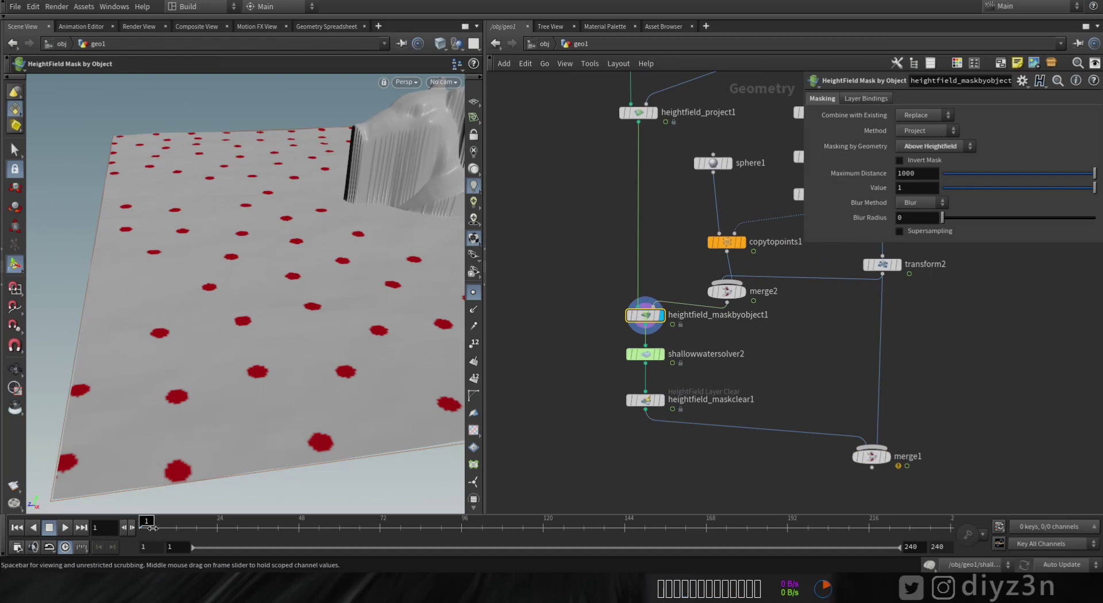
pyautogui.moveTo(151, 528); pyautogui.dragTo(471, 531)
pyautogui.scroll(3, 660, 413)
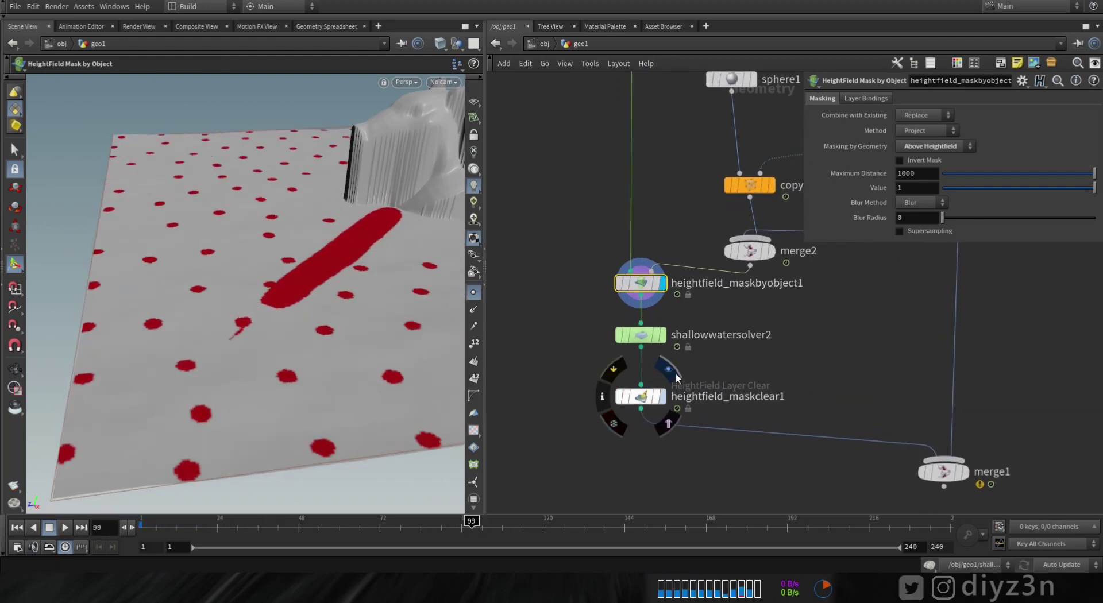
# Display the heightfield_maskclear1 output and play the combined sphere and submarine simulation from the first frame.
pyautogui.press('Escape')
pyautogui.click(17, 527)
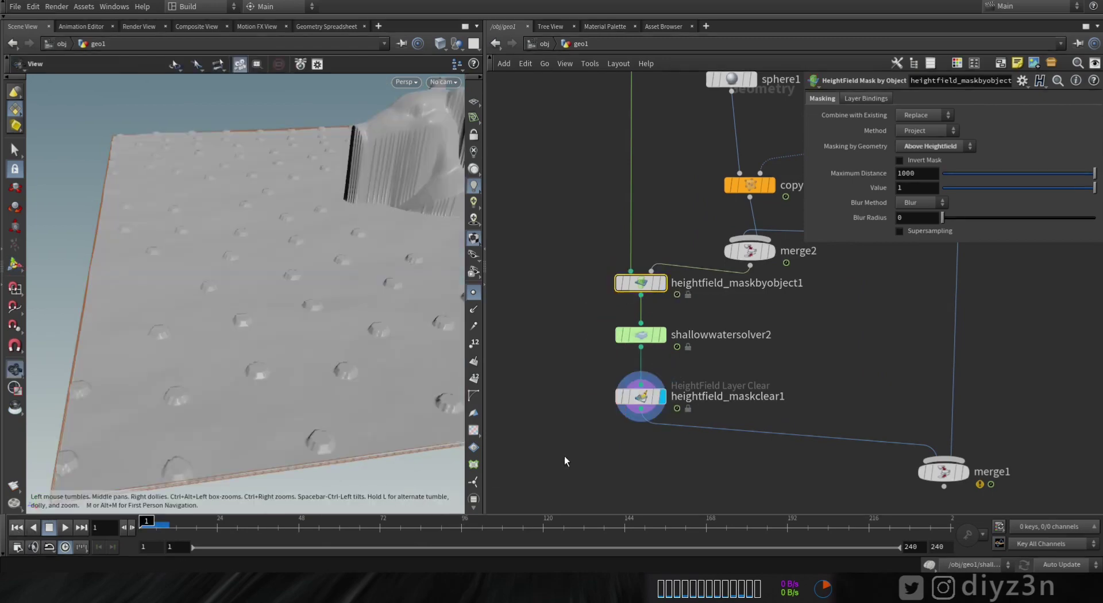
pyautogui.click(651, 399)
pyautogui.click(65, 527)
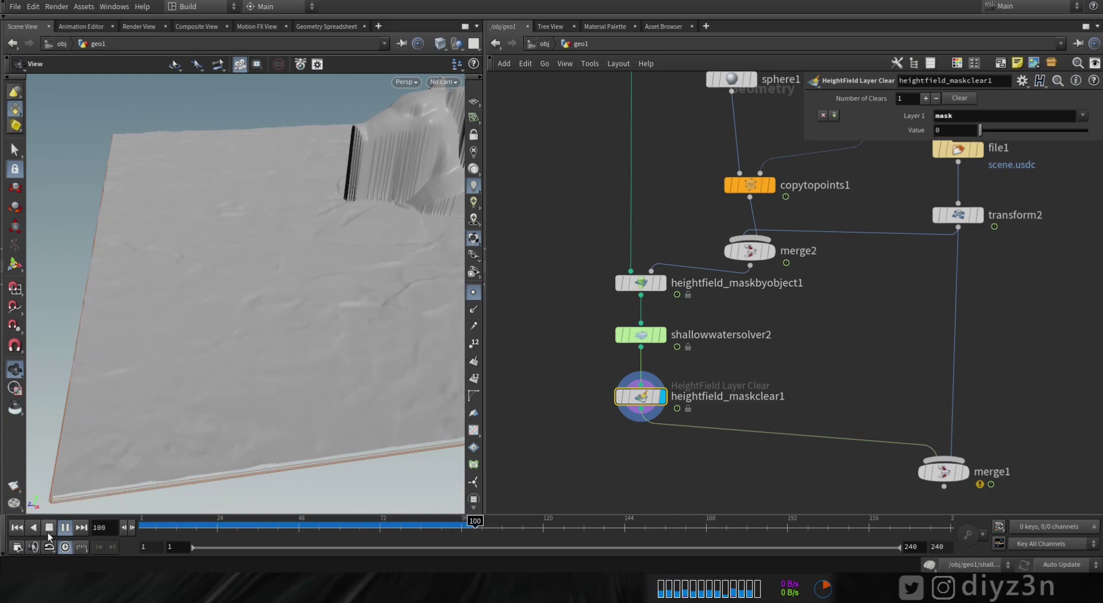
# Display the final Merge of submarine and simulated ocean, and move the solver and mask clear nodes down from the mask node.
pyautogui.click(966, 472)
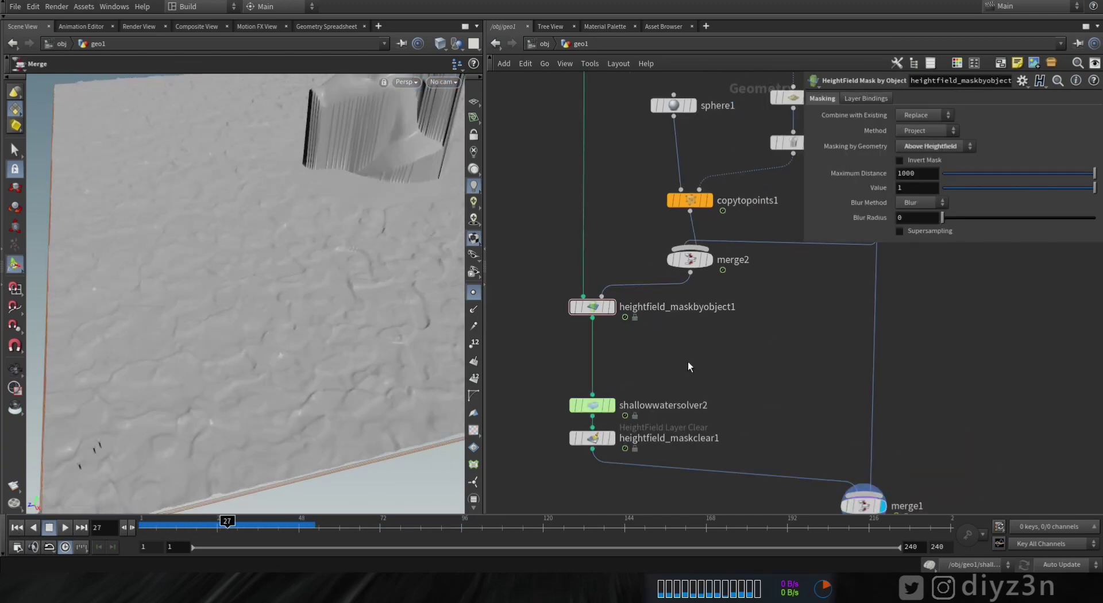
pyautogui.moveTo(688, 361); pyautogui.dragTo(667, 403, button='middle')
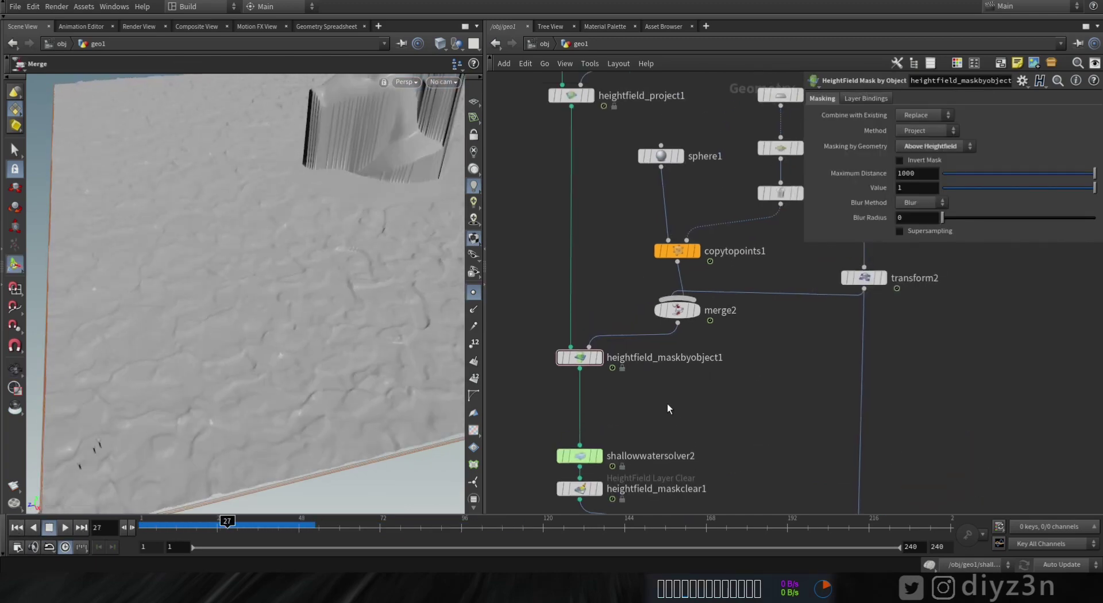
# Delete merge2, wire copytopoints1 directly into heightfield_maskbyobject1, and display and scrub the sphere-only mask.
pyautogui.click(683, 312)
pyautogui.press('Delete')
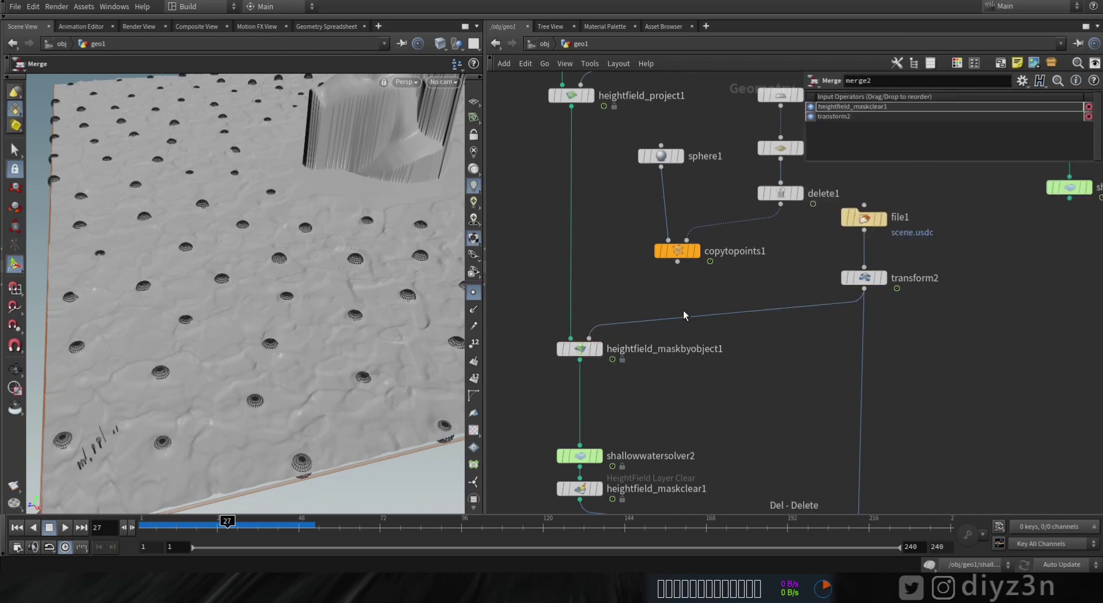
pyautogui.moveTo(677, 262); pyautogui.dragTo(589, 338)
pyautogui.click(606, 328)
pyautogui.moveTo(147, 527); pyautogui.dragTo(162, 528)
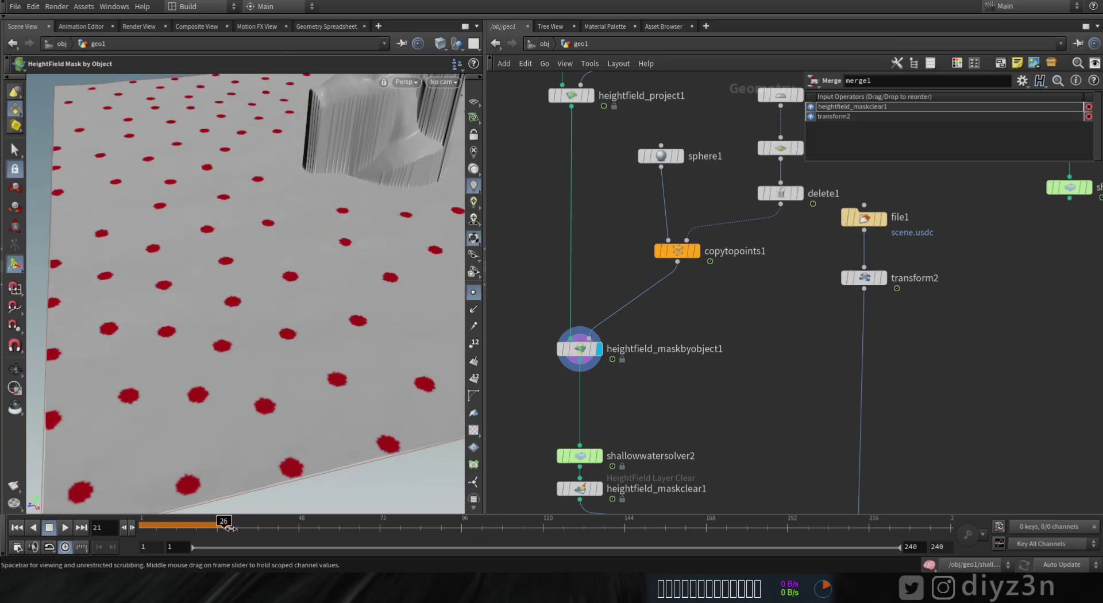
# Duplicate heightfield_maskbyobject1, insert the copy before shallowwatersolver2, and feed transform2 into its object input.
pyautogui.click(585, 354)
pyautogui.hotkey('ctrl', 'c')
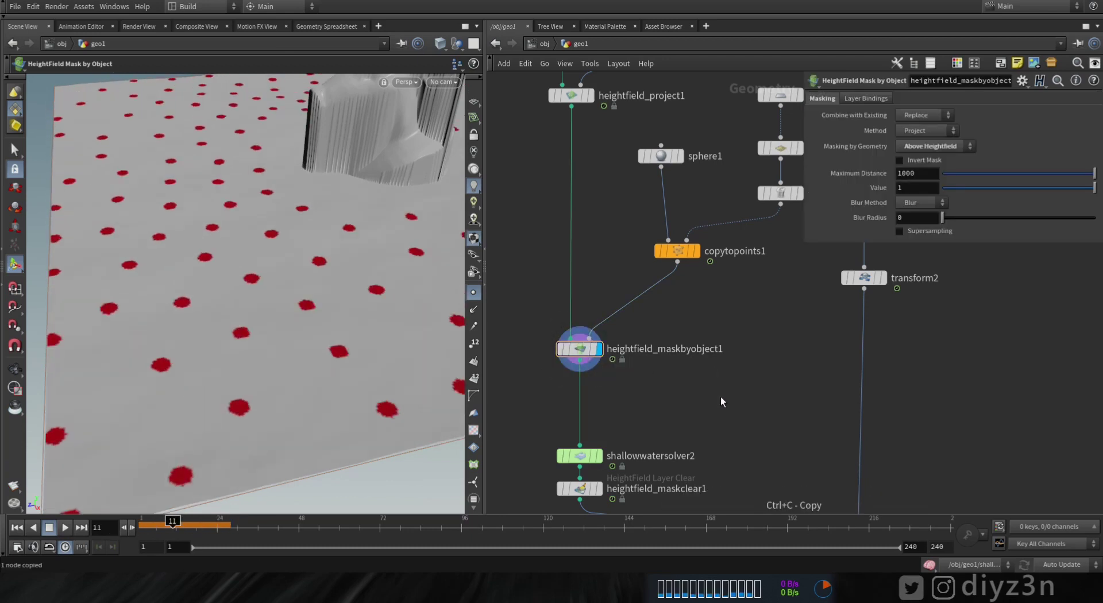
pyautogui.hotkey('ctrl', 'v')
pyautogui.click(578, 409)
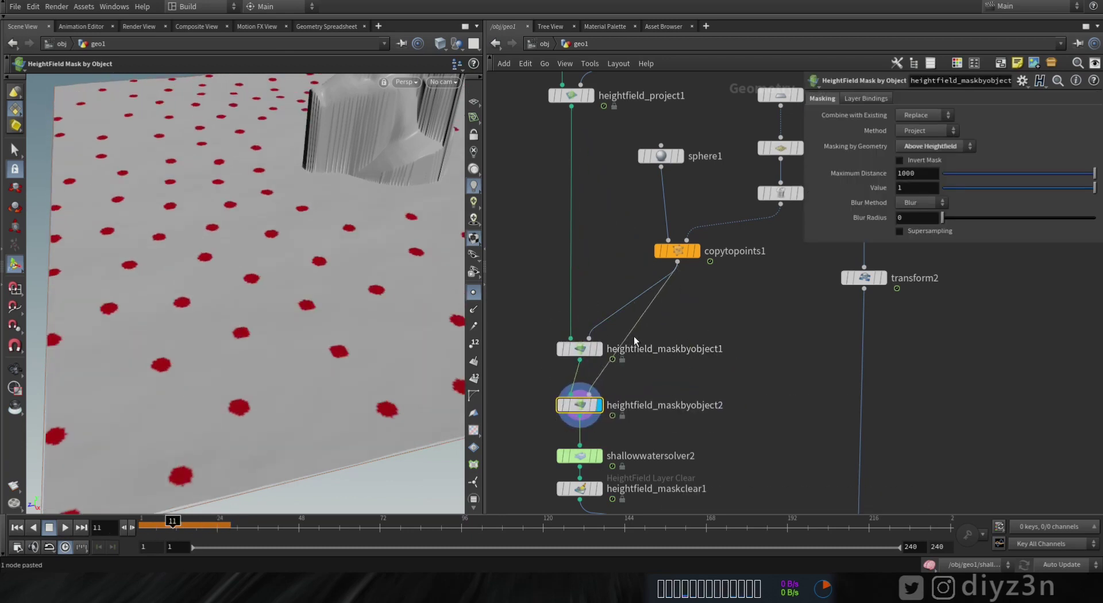
pyautogui.moveTo(589, 394)
pyautogui.mouseDown()
pyautogui.moveTo(845, 316)
pyautogui.moveTo(864, 289)
pyautogui.moveTo(584, 401)
pyautogui.mouseUp()
# Set heightfield_maskbyobject2 to Add to the existing mask and scrub to frame 42 to check the combined mask.
pyautogui.click(925, 115)
pyautogui.click(917, 128)
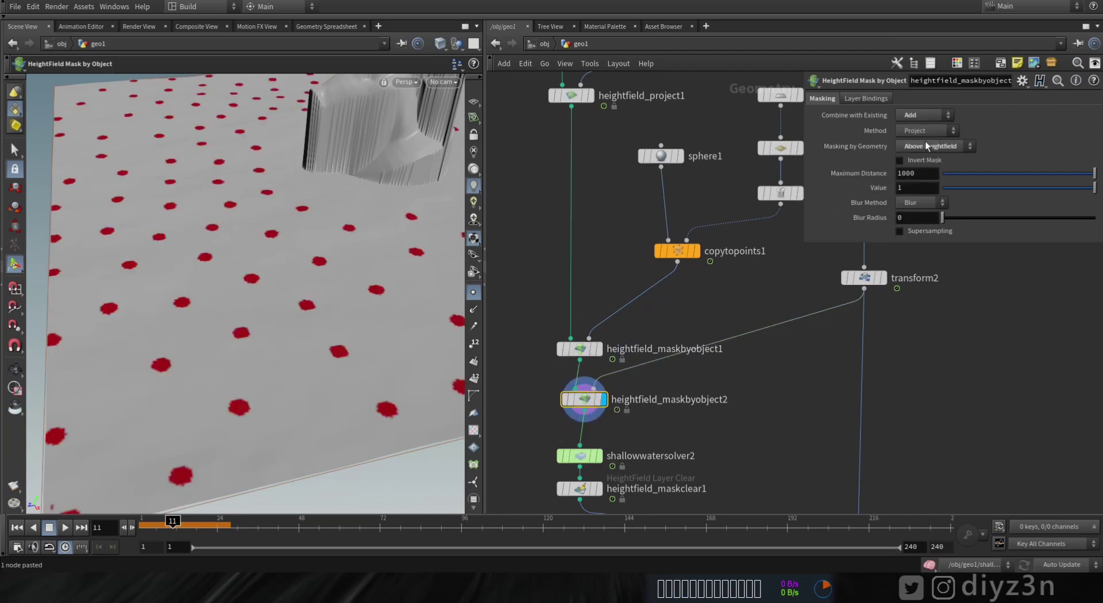
pyautogui.moveTo(180, 523); pyautogui.dragTo(277, 524)
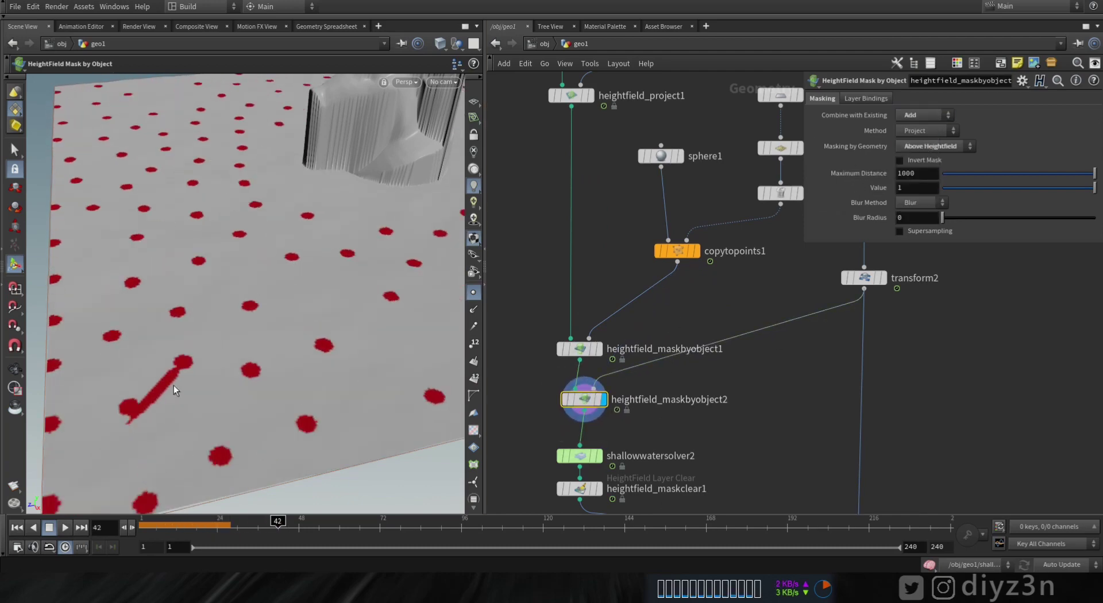
# Lower the sphere mask's Value on heightfield_maskbyobject1 to 0.423, then select heightfield_maskbyobject2 to review its Value.
pyautogui.click(579, 349)
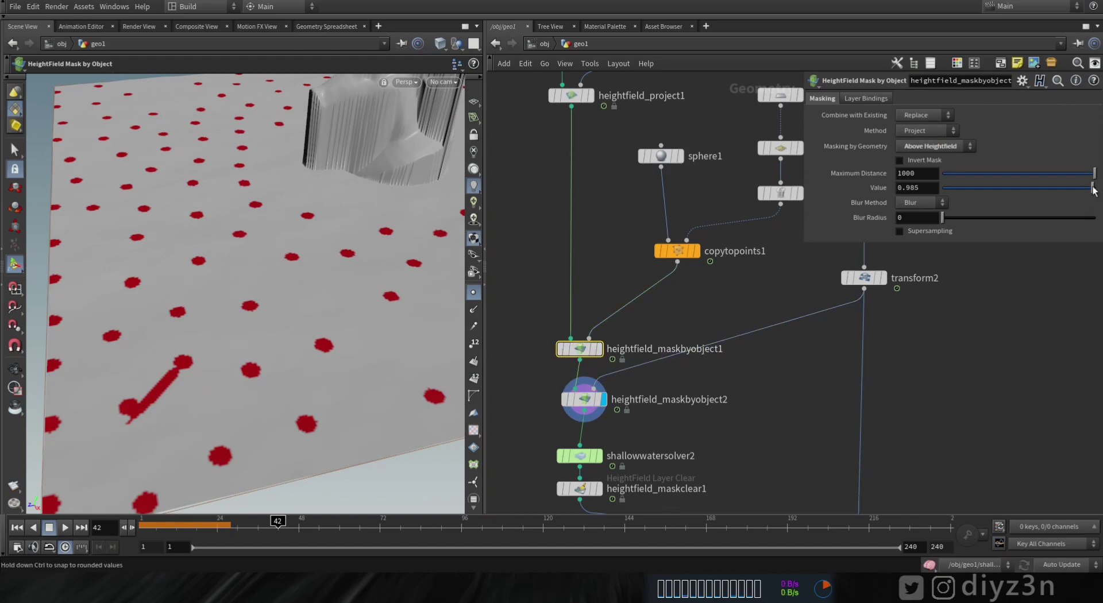
pyautogui.moveTo(1094, 188); pyautogui.dragTo(1007, 205)
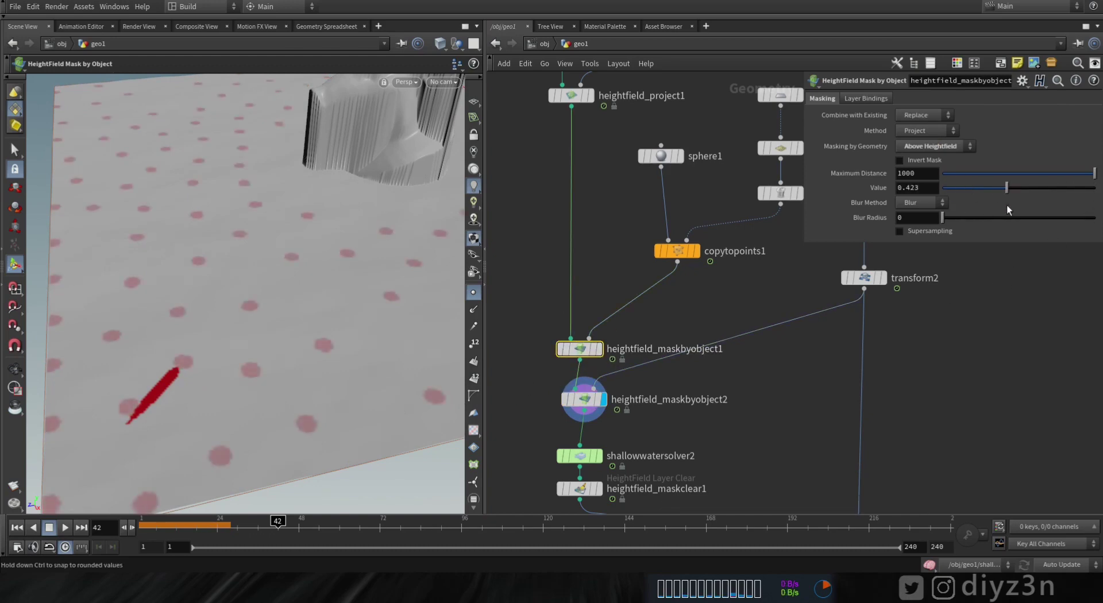
pyautogui.click(578, 403)
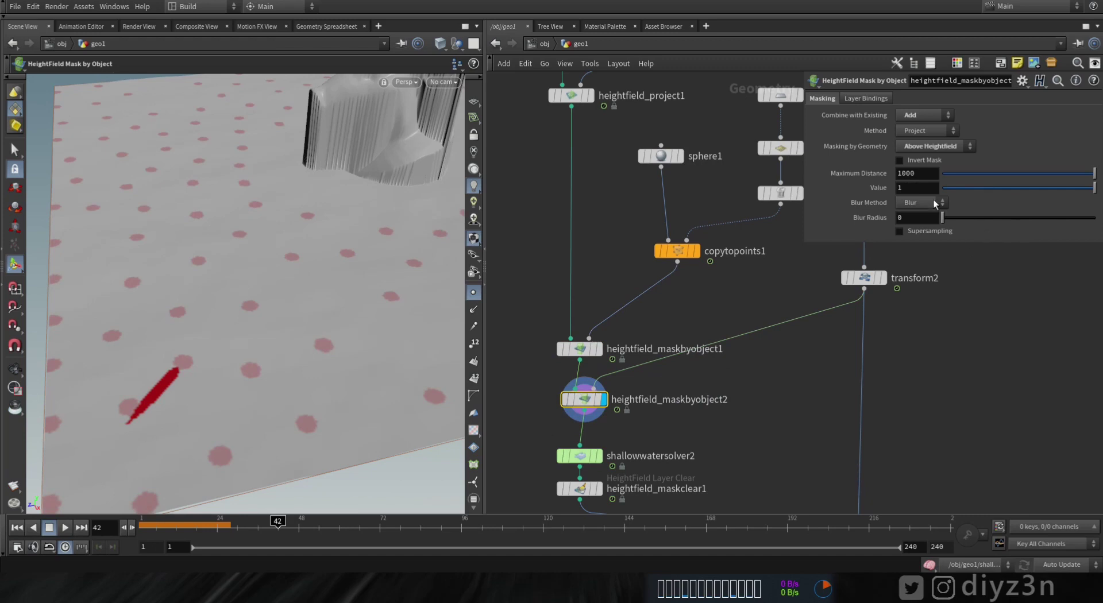
pyautogui.moveTo(908, 188)
pyautogui.mouseDown(button='middle')
pyautogui.moveTo(948, 188)
pyautogui.moveTo(891, 188)
pyautogui.mouseUp(button='middle')
# Display the heightfield_maskclear1 output and return to the first frame to run the simulation with both masks.
pyautogui.moveTo(852, 405); pyautogui.dragTo(856, 304, button='middle')
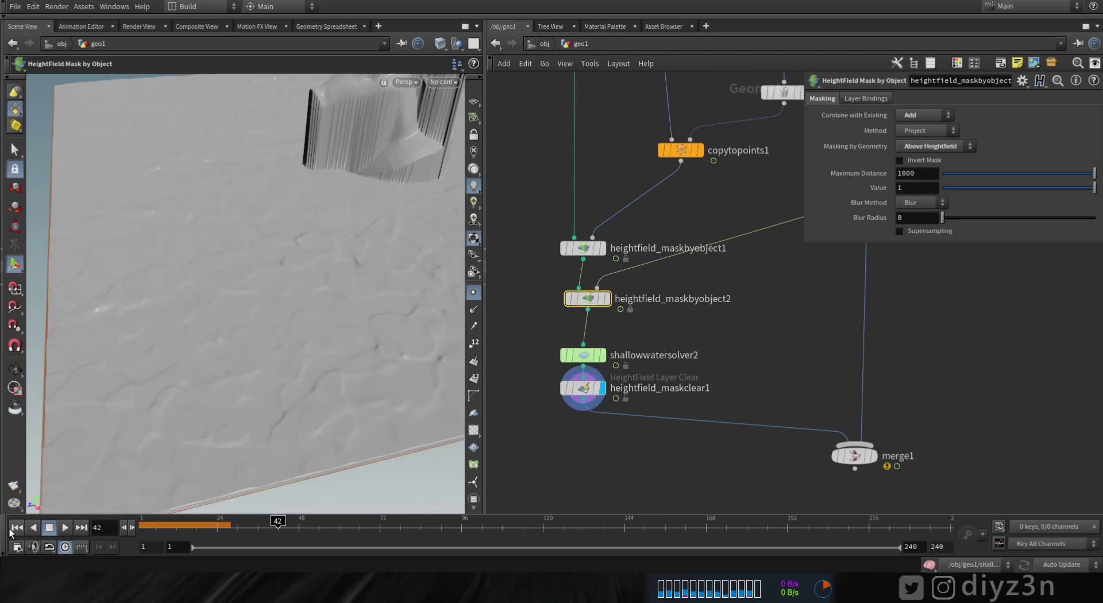
pyautogui.click(17, 527)
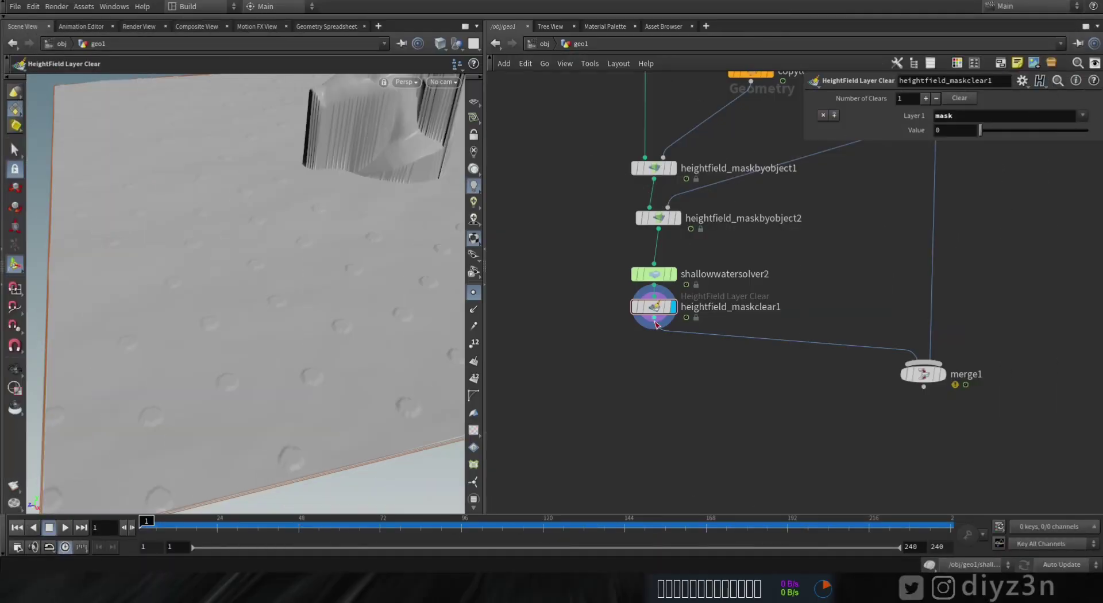
# Add a HeightField Output node fed by heightfield_maskclear1 and display it.
pyautogui.press('Tab')
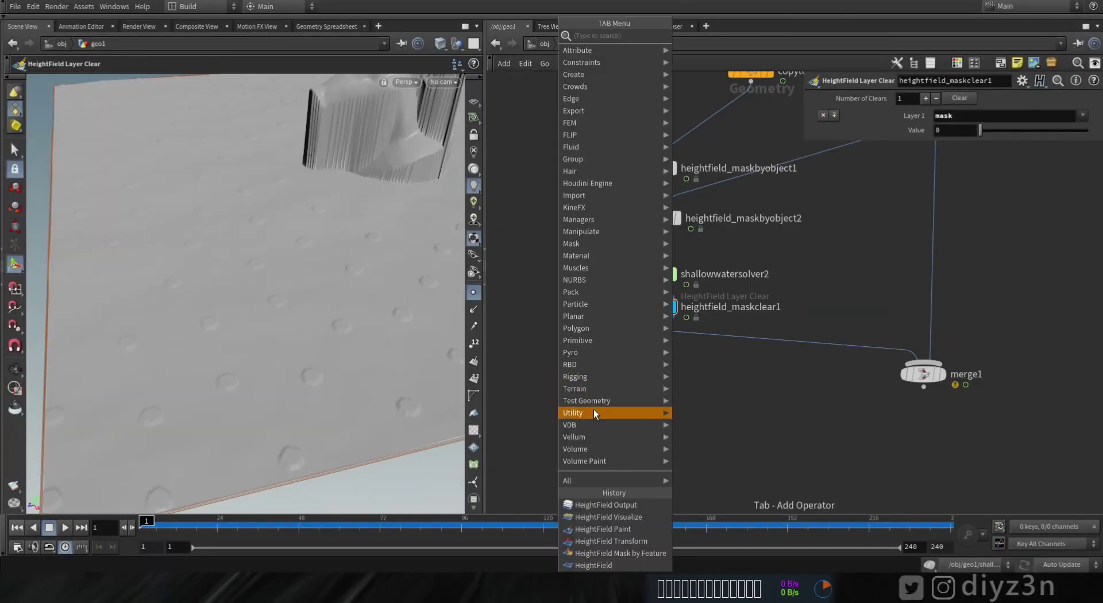
pyautogui.moveTo(594, 411)
pyautogui.click(824, 390)
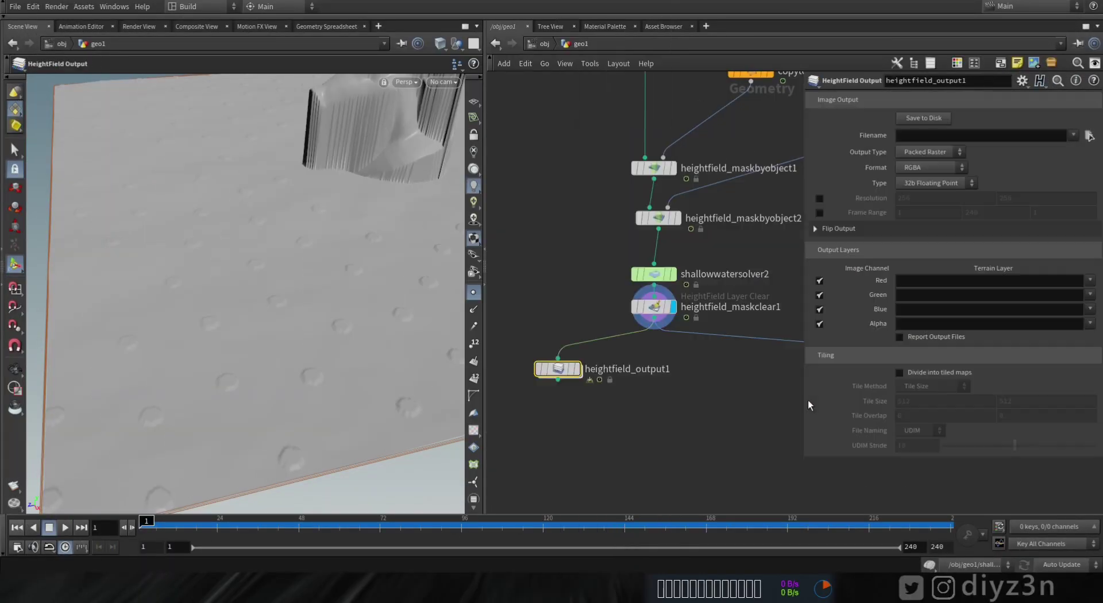
pyautogui.click(577, 369)
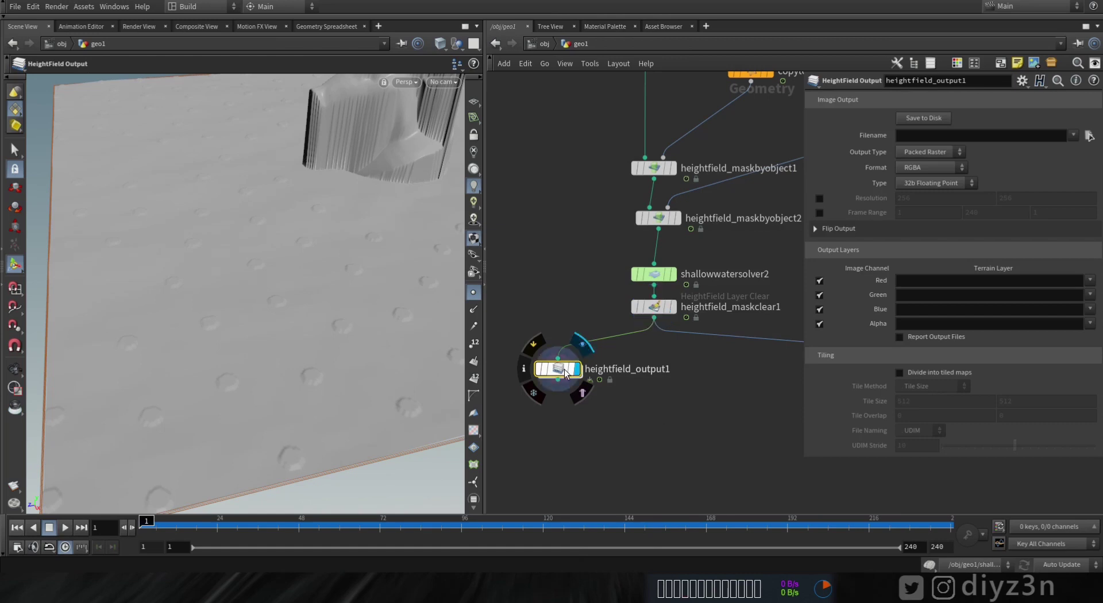
# Set the output file to $HIP/My_Filed_$F3.png with a 1024 by 1024 resolution, and view the layers available for Red.
pyautogui.click(1090, 135)
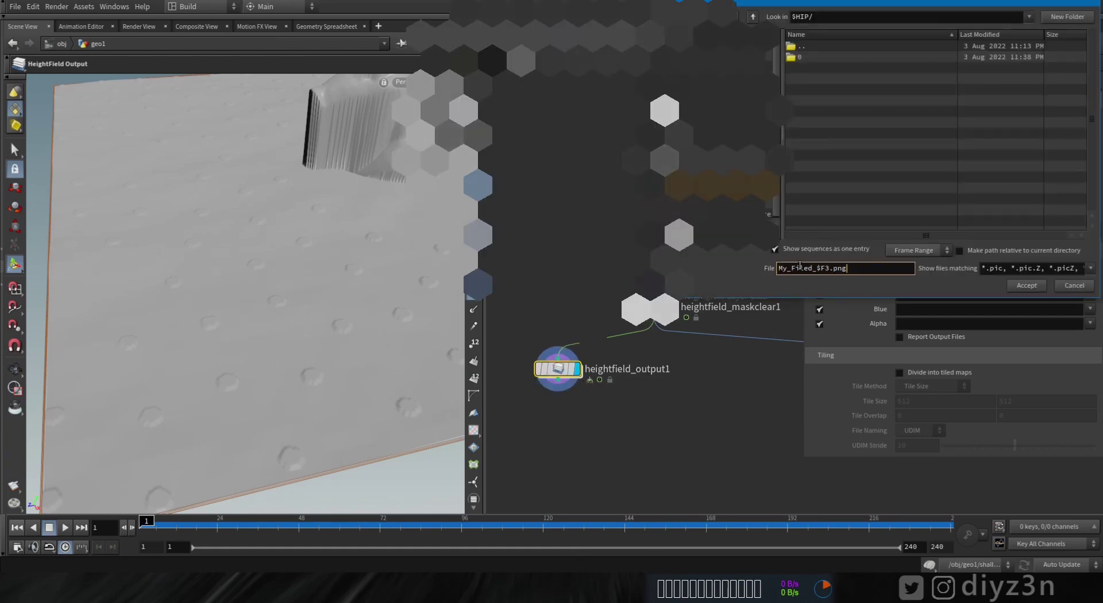
pyautogui.press('Return')
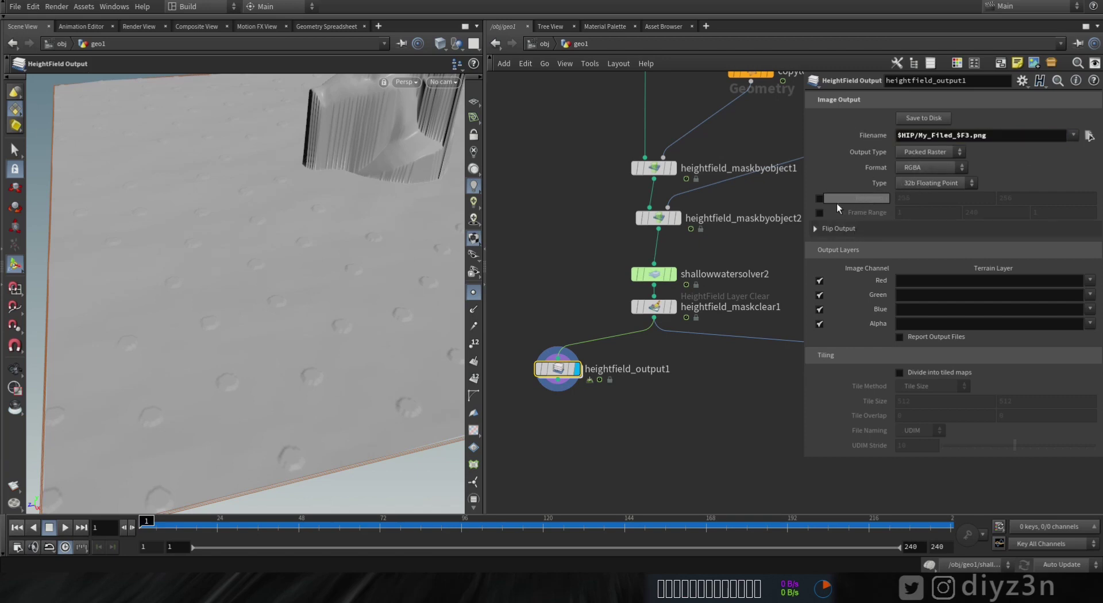
pyautogui.click(820, 198)
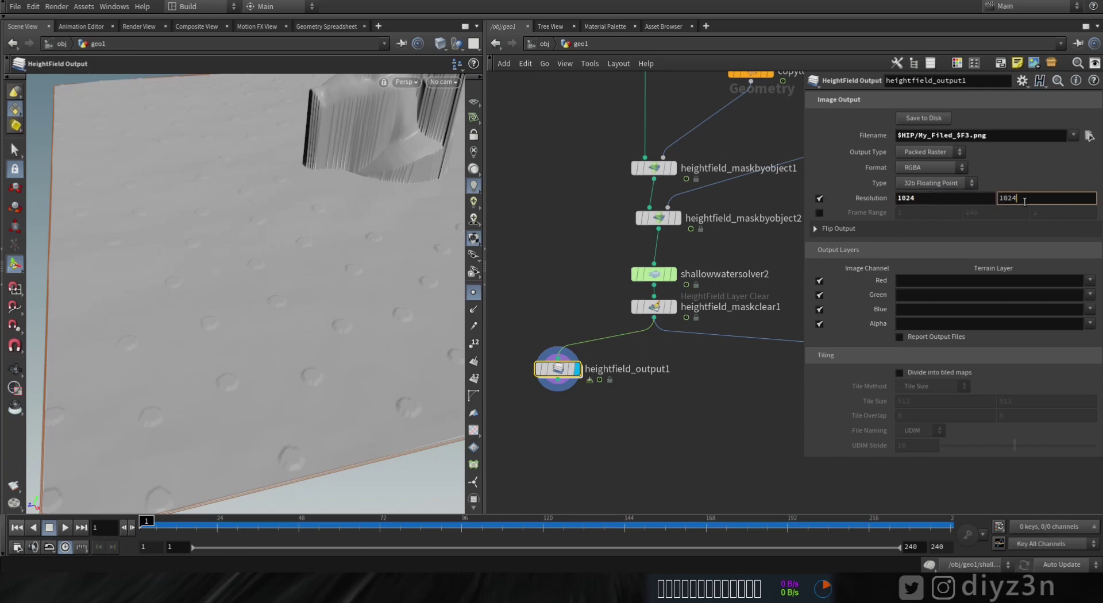
pyautogui.click(1089, 280)
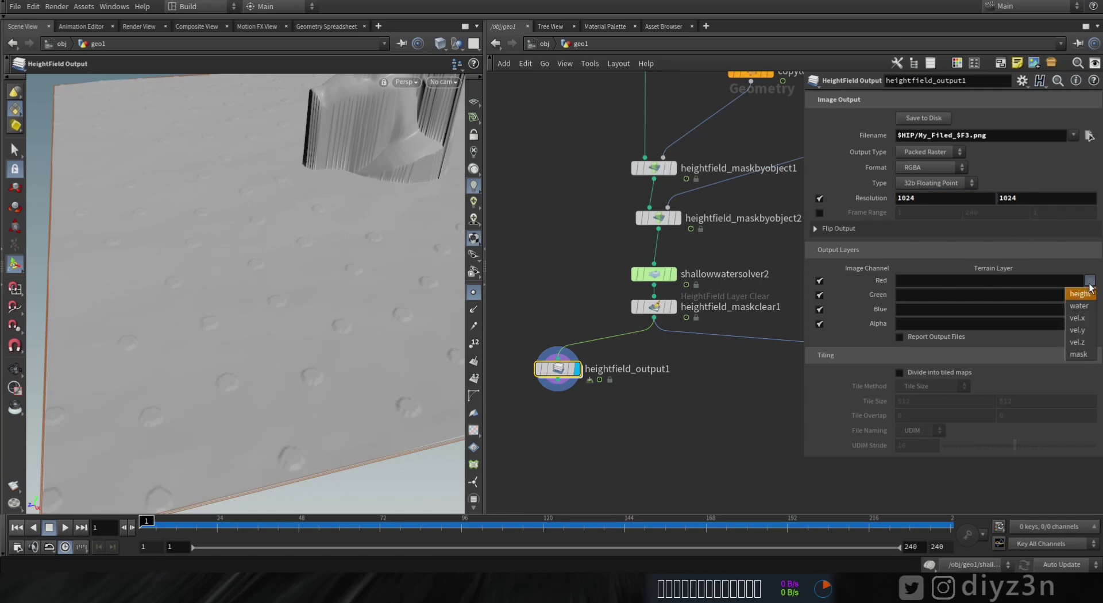
# Add a HeightField Visualize node fed by heightfield_maskclear1 and display it.
pyautogui.click(683, 397)
pyautogui.press('Tab')
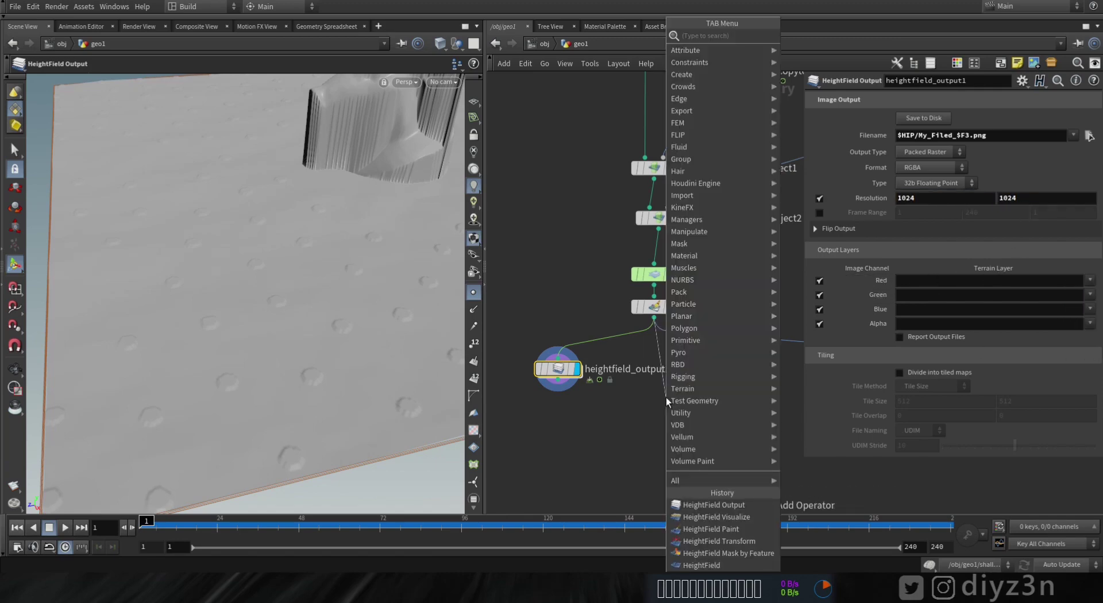
pyautogui.moveTo(771, 393)
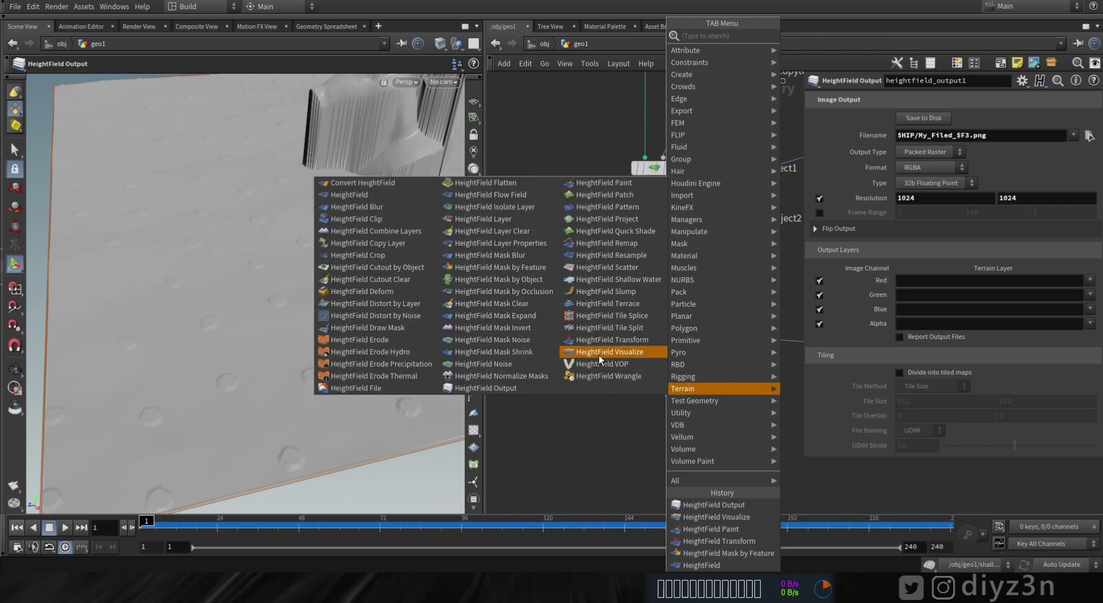
pyautogui.click(599, 356)
pyautogui.click(665, 395)
# Assign the water layer to Layer 9 of the visualizer, color it cyan, and play the simulation.
pyautogui.click(926, 294)
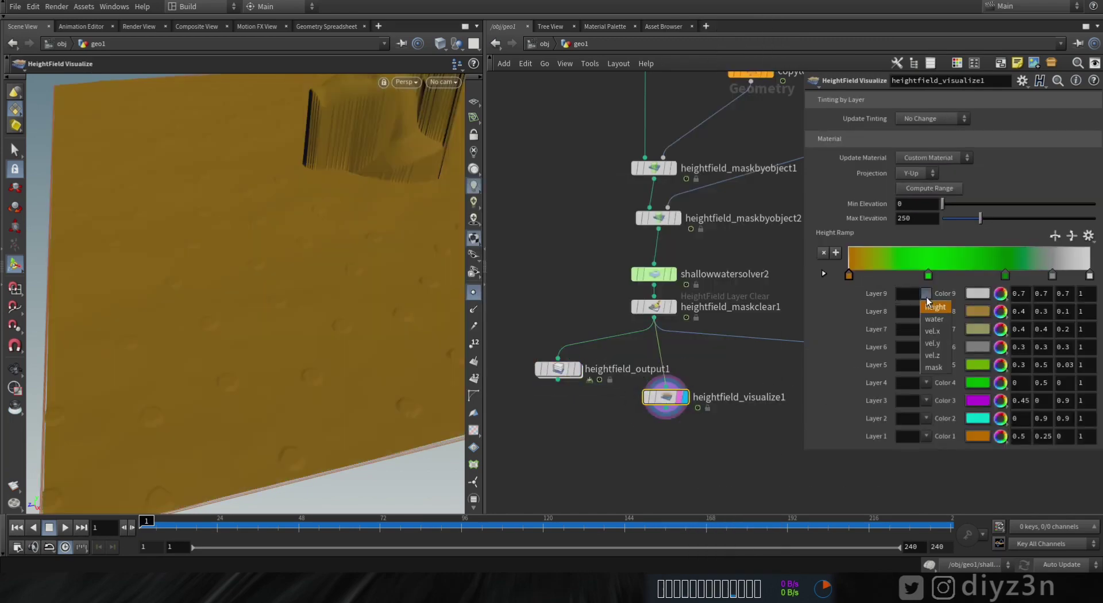
pyautogui.click(934, 319)
pyautogui.click(977, 294)
pyautogui.click(1003, 236)
pyautogui.click(63, 528)
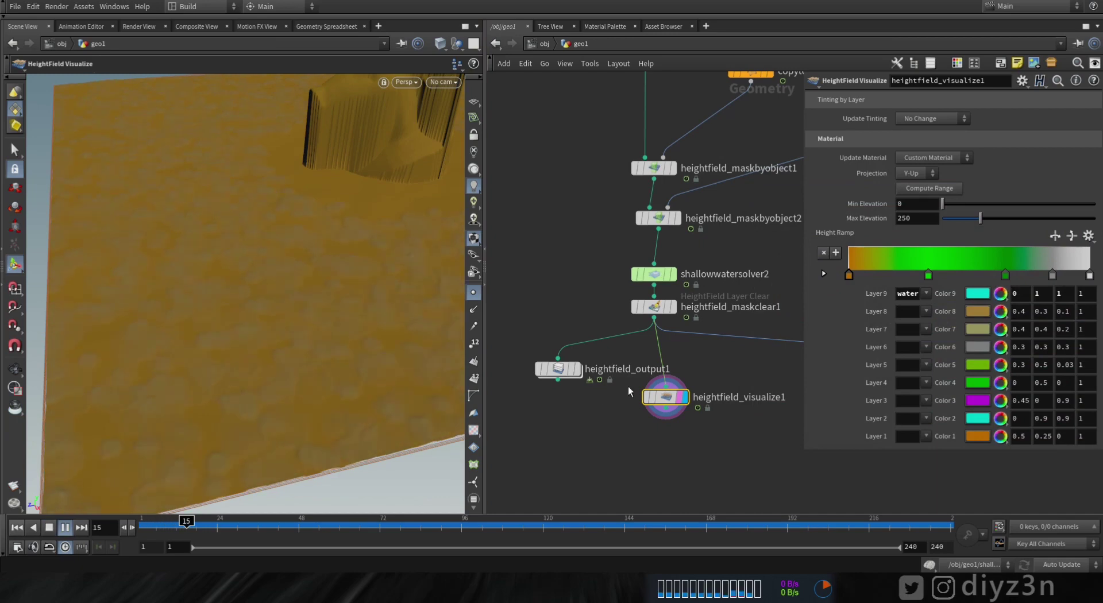
# Color Layer 9 red, return to the first frame, and assign height to Layer 8 and mask to Layer 7.
pyautogui.click(977, 294)
pyautogui.click(877, 234)
pyautogui.click(17, 527)
pyautogui.click(926, 311)
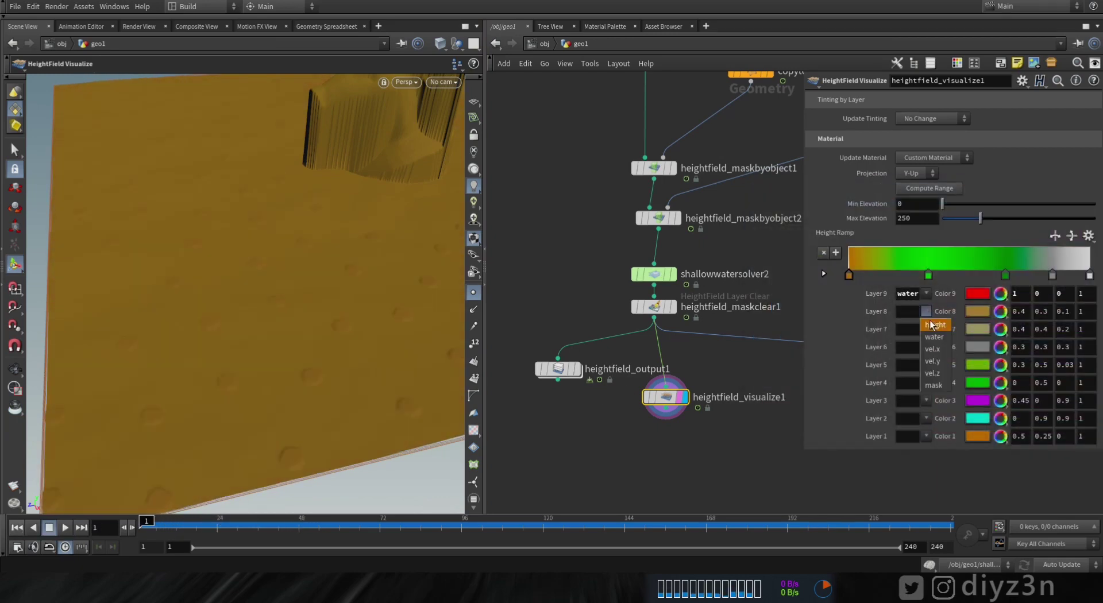
pyautogui.click(933, 403)
# Bypass heightfield_maskclear1 and delete the HeightField Visualize node.
pyautogui.click(635, 306)
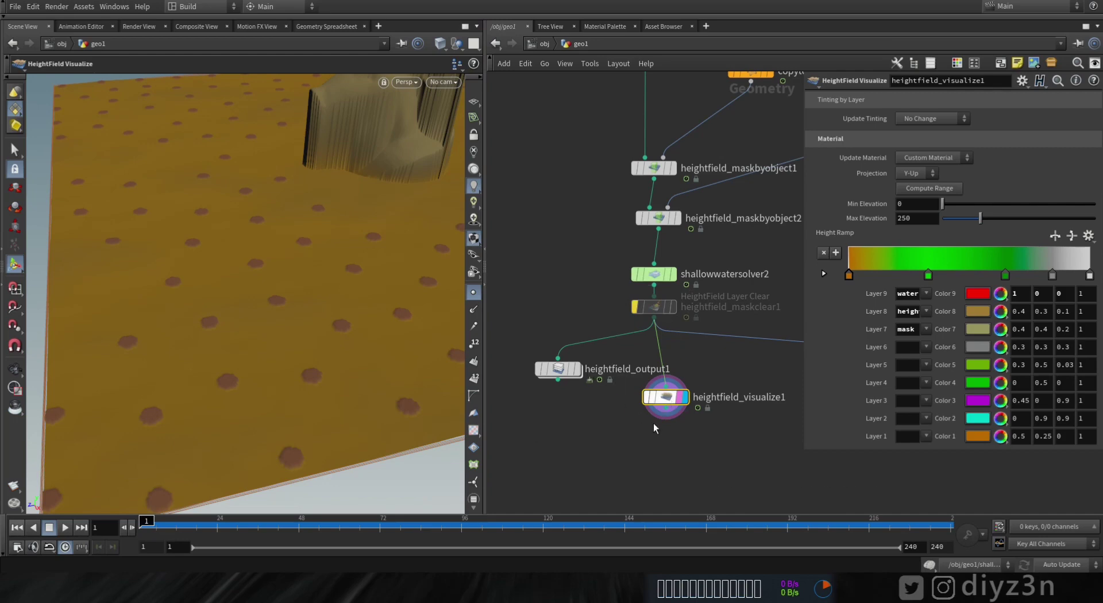
pyautogui.press('Delete')
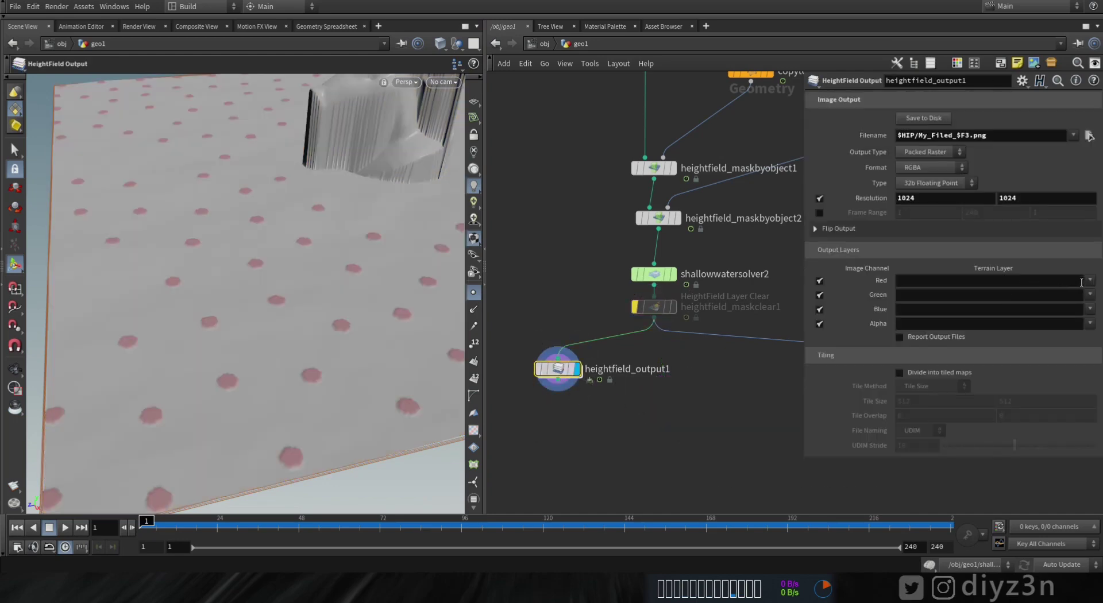
# Assign height to Red, water to Green and mask to Blue in the HeightField Output, and enable its frame range.
pyautogui.click(1090, 280)
pyautogui.click(1089, 297)
pyautogui.click(1090, 310)
pyautogui.click(1092, 348)
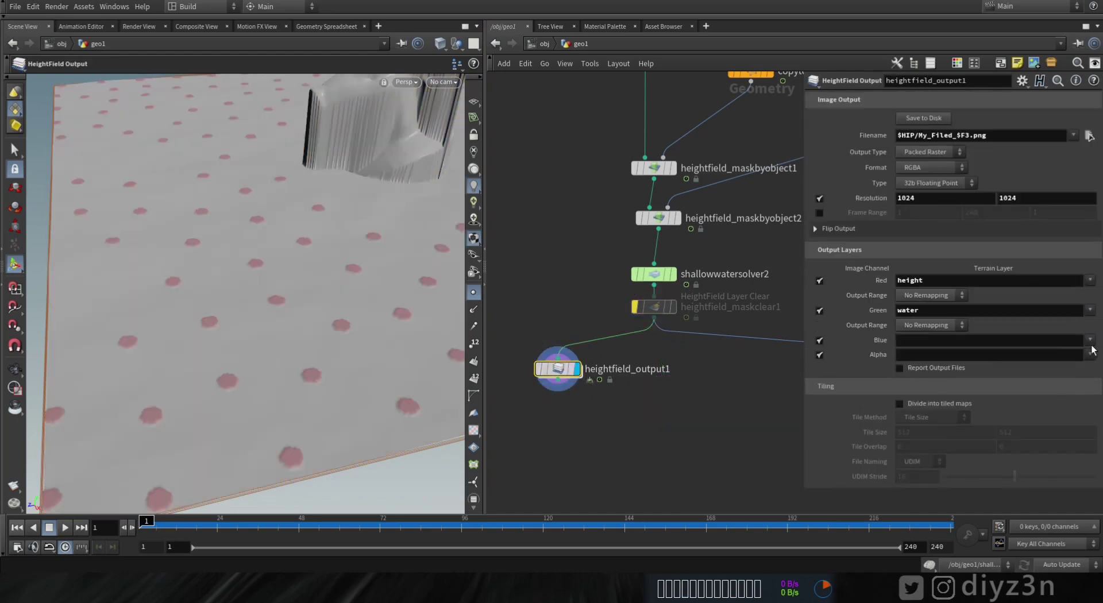
pyautogui.click(1080, 414)
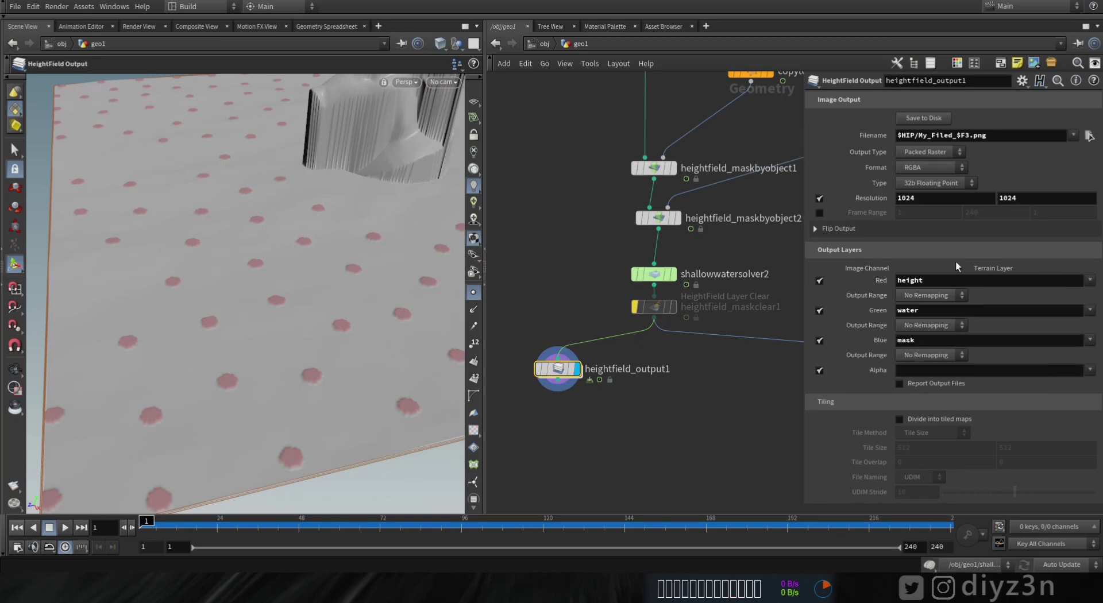
pyautogui.click(819, 213)
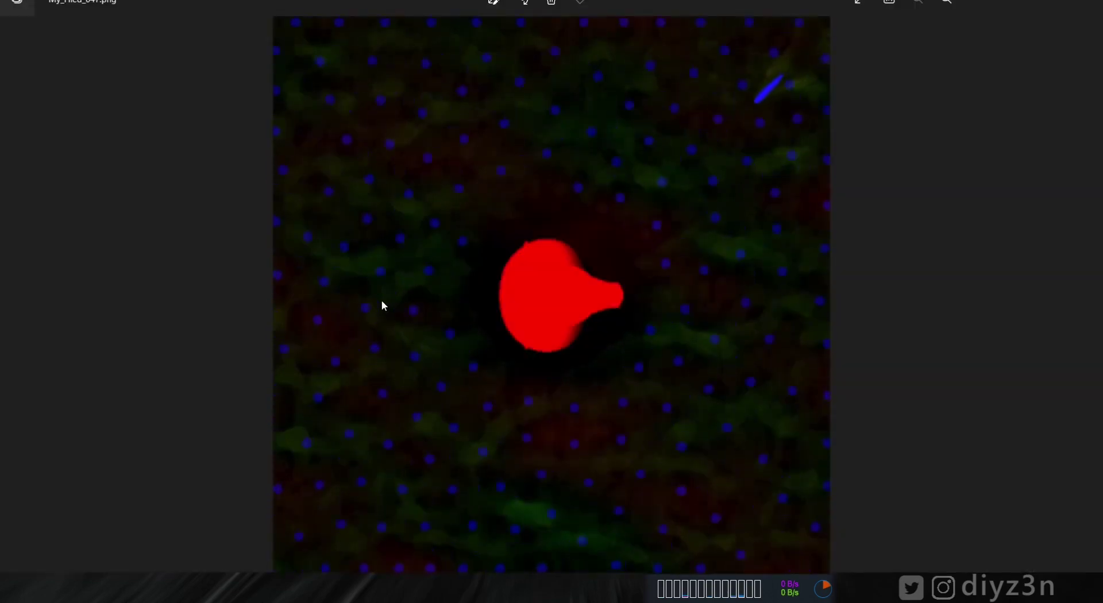
# Switch to the image viewer and step forward through the exported PNG sequence to examine the packed layers over time.
pyautogui.press('Right')
pyautogui.press('Right')
pyautogui.press('Right')
pyautogui.press('Right')
pyautogui.press('Right')
pyautogui.press('Right')
pyautogui.press('Right')
pyautogui.press('Right')
pyautogui.press('Right')
pyautogui.press('Right')
pyautogui.press('Right')
pyautogui.press('Right')
pyautogui.press('Right')
pyautogui.press('Right')
pyautogui.press('Right')
pyautogui.press('Right')
pyautogui.press('Right')
pyautogui.press('Right')
pyautogui.press('Right')
pyautogui.press('Right')
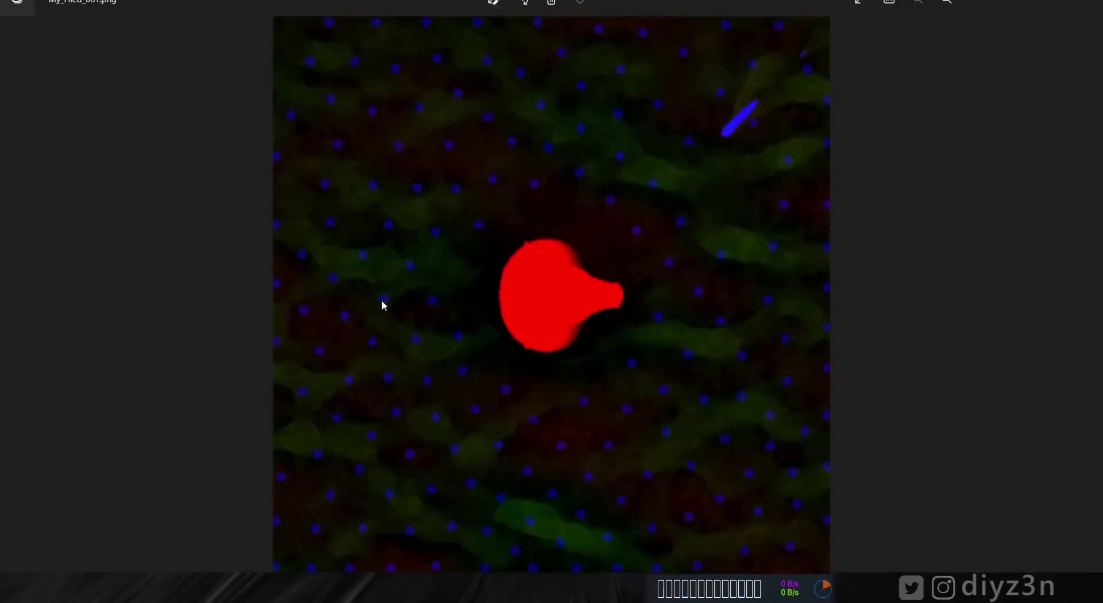
pyautogui.press('Right')
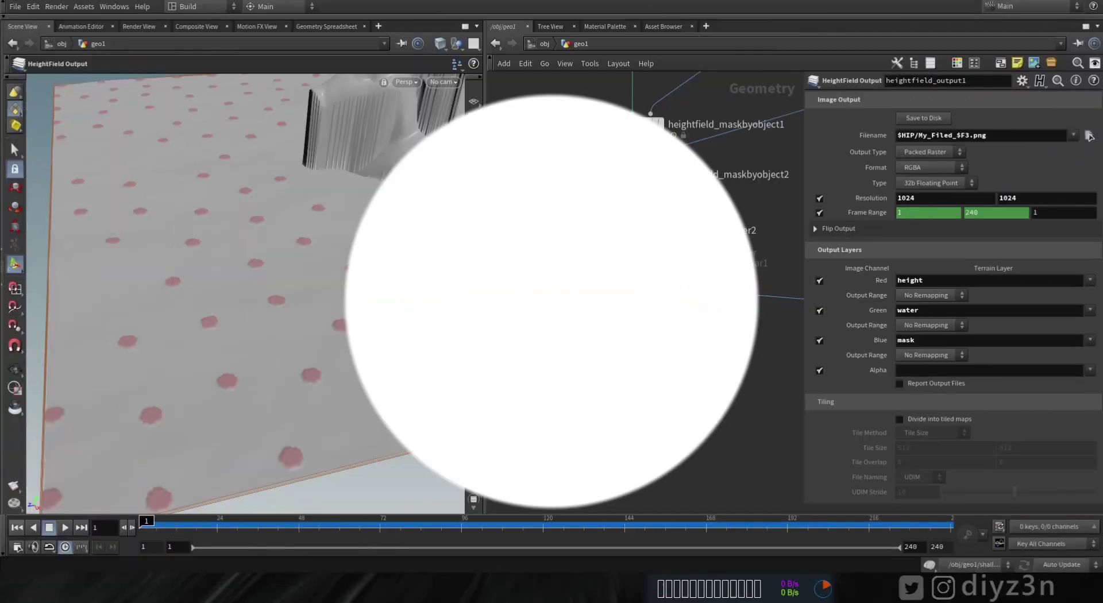
# Add a Convert HeightField node below heightfield_maskclear1, hide the point display, and play the polygon ocean surface.
pyautogui.press('Tab')
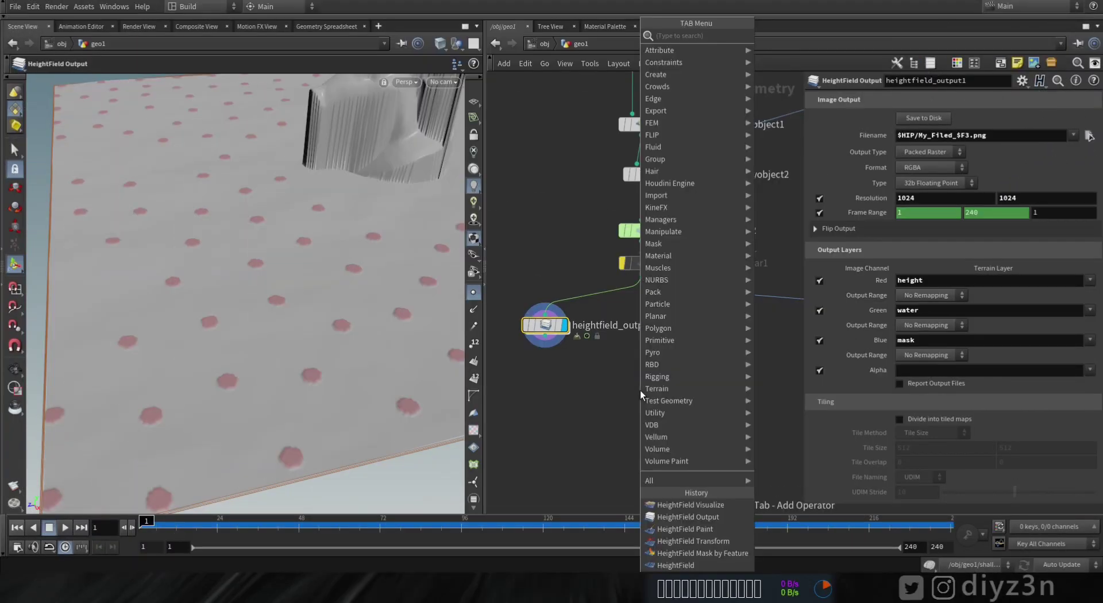
pyautogui.write('conver')
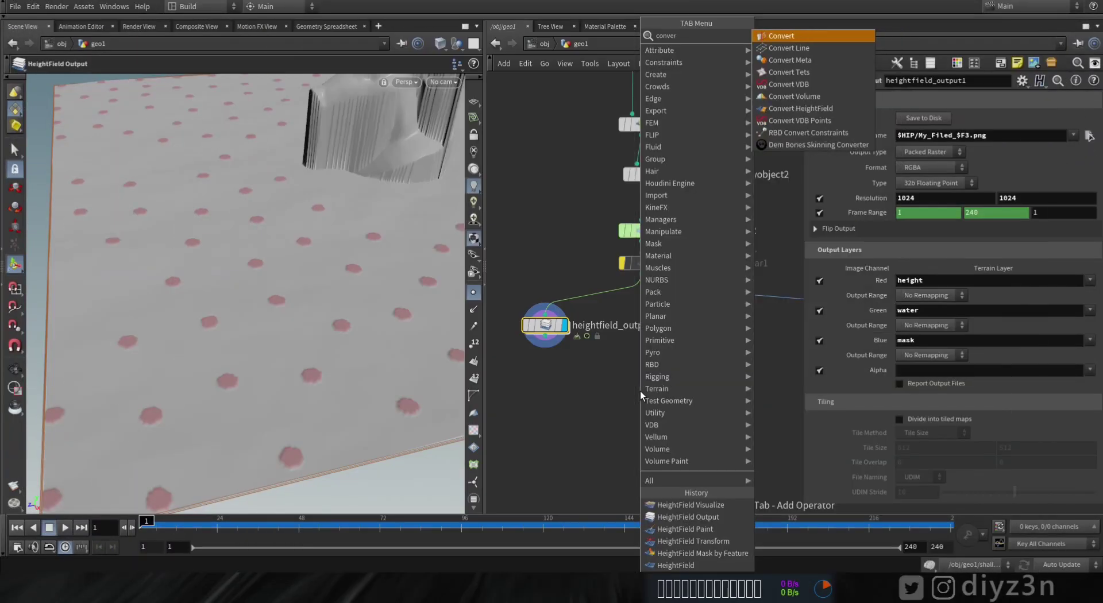
pyautogui.click(839, 109)
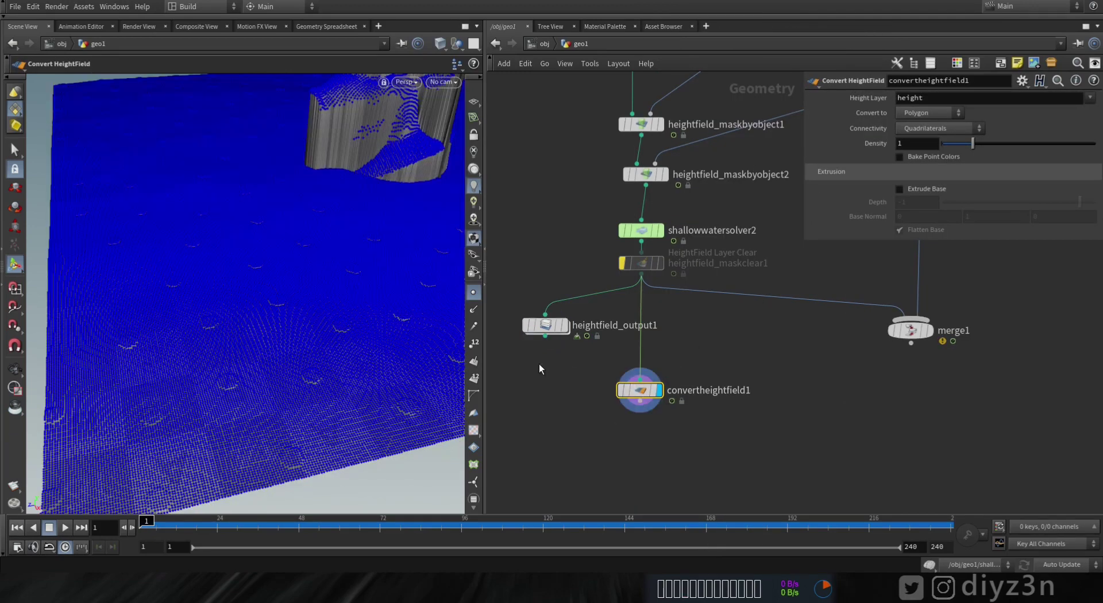
pyautogui.click(474, 293)
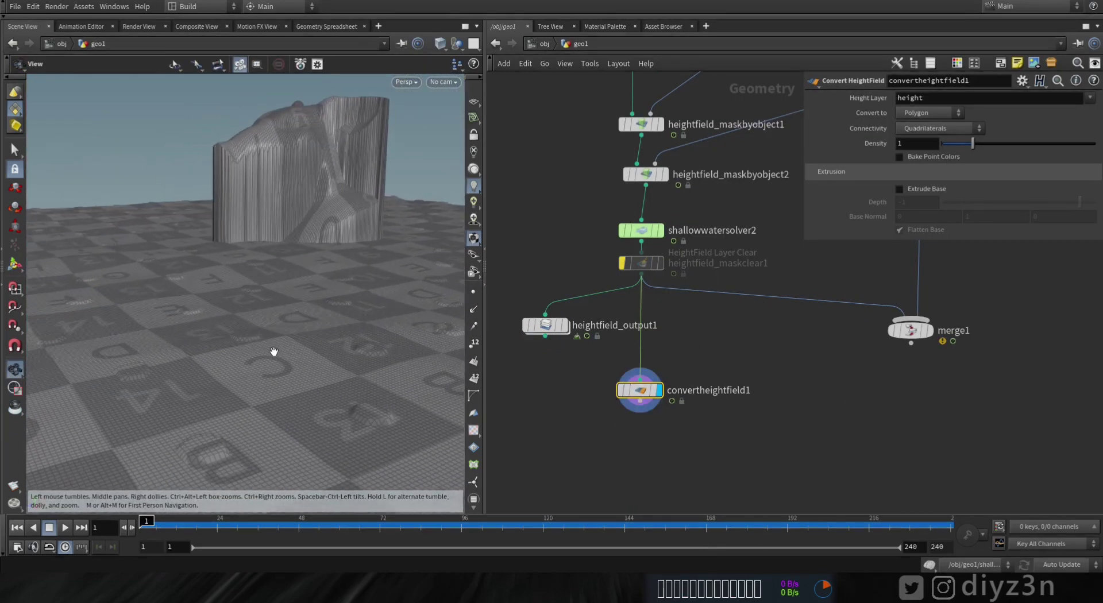
pyautogui.click(65, 528)
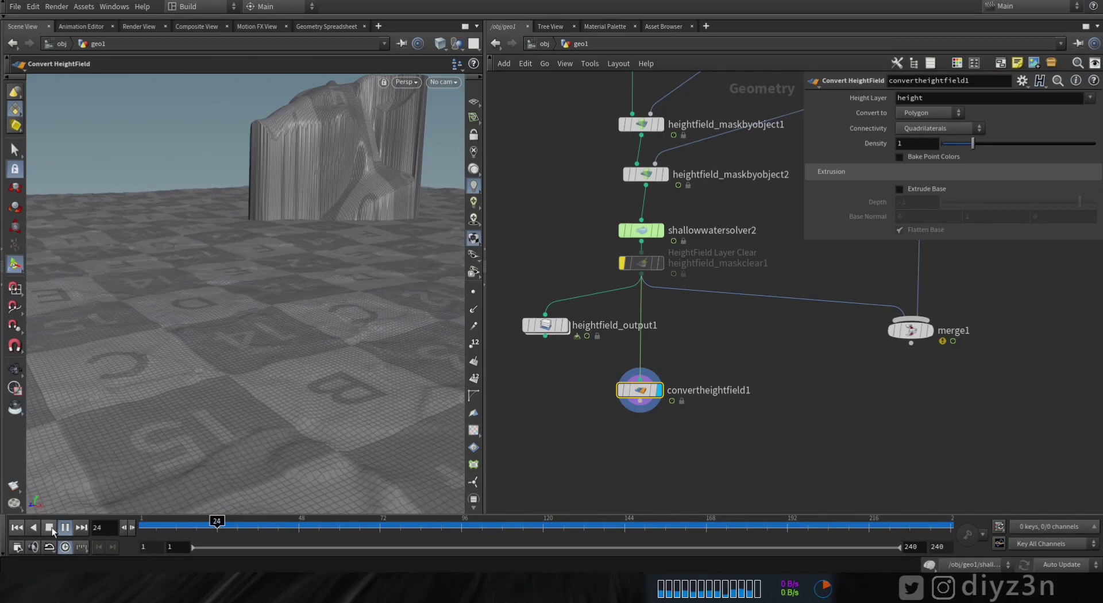
# Stop playback, wire convertheightfield1 into merge1 in place of the heightfield, display the merge, and inspect the converted geometry's attributes.
pyautogui.click(51, 528)
pyautogui.moveTo(719, 295); pyautogui.dragTo(644, 402)
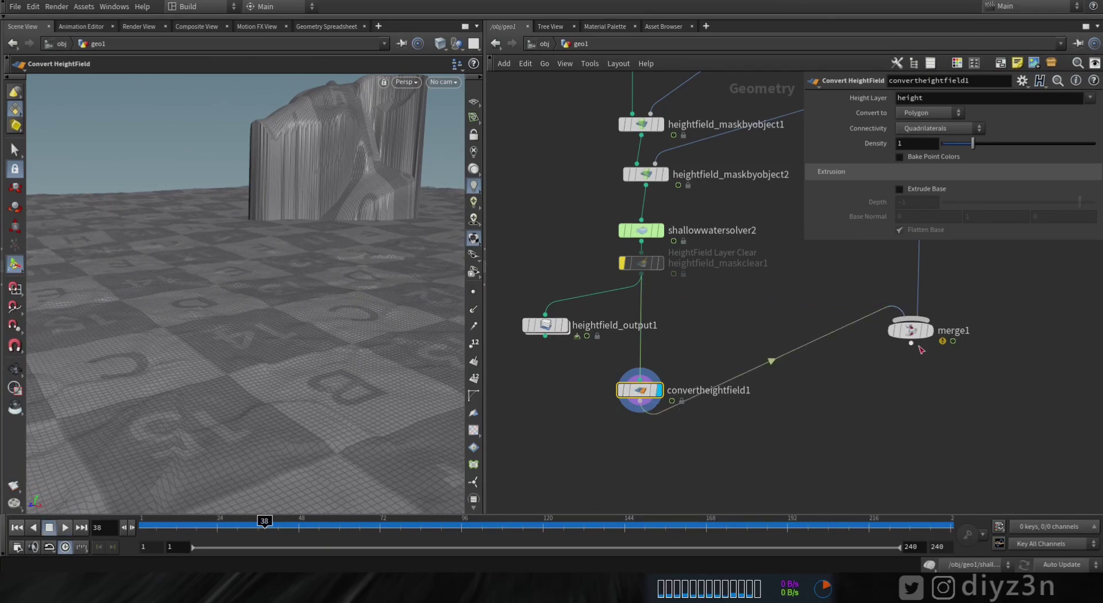
pyautogui.moveTo(915, 329); pyautogui.dragTo(902, 436)
pyautogui.click(925, 412)
pyautogui.keyDown('alt'); pyautogui.moveTo(154, 443); pyautogui.dragTo(222, 428); pyautogui.keyUp('alt')
pyautogui.middleClick(640, 392)
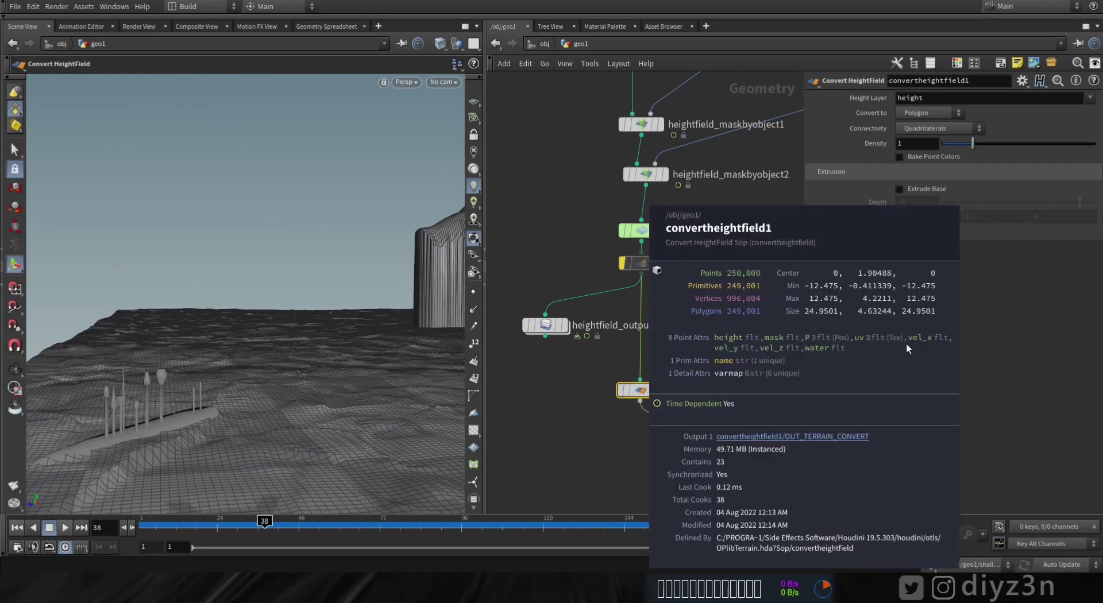
# Insert a Color node between convertheightfield1 and merge1, place it below convertheightfield1, and display its result.
pyautogui.press('Tab')
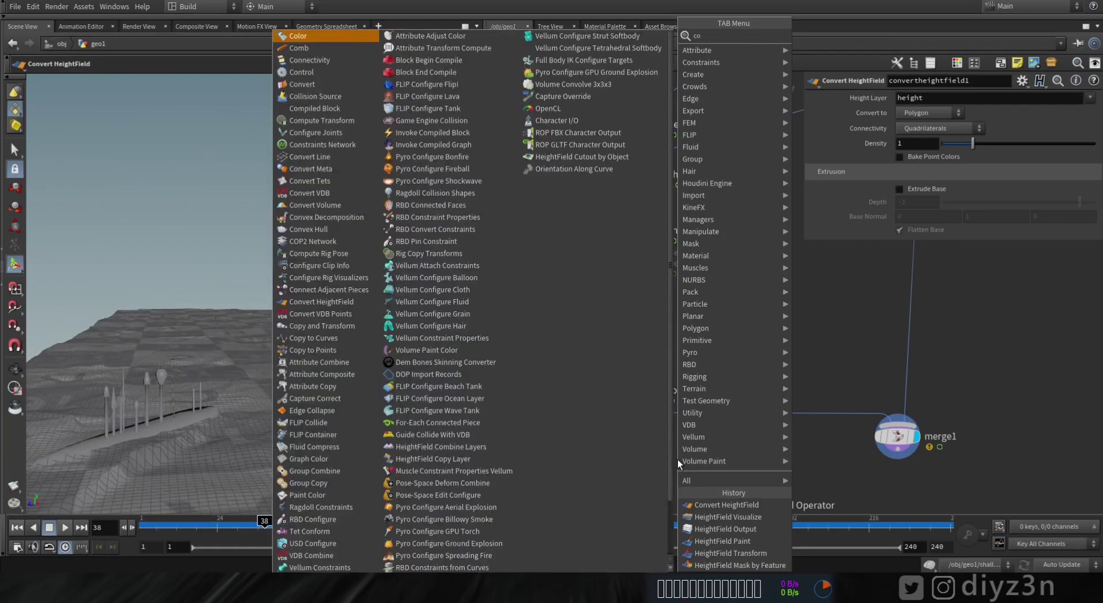
pyautogui.write('colo')
pyautogui.click(819, 39)
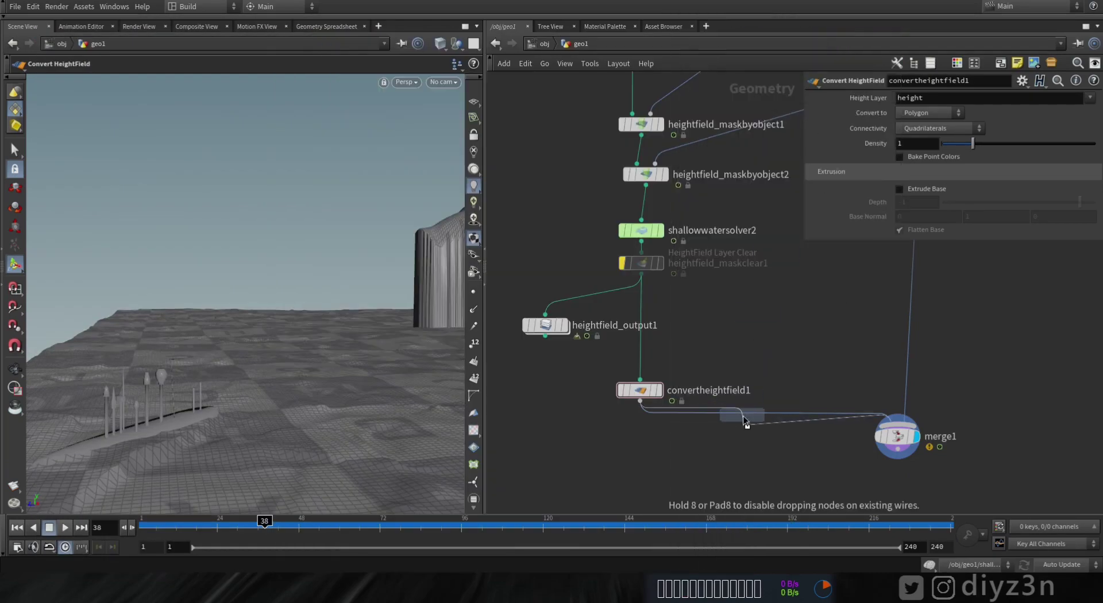
pyautogui.click(743, 417)
pyautogui.moveTo(696, 460); pyautogui.dragTo(697, 459)
pyautogui.moveTo(743, 437); pyautogui.dragTo(642, 457)
pyautogui.moveTo(641, 456)
pyautogui.click(665, 437)
# Set color1's color type to Ramp from Attribute and drive it with the water attribute.
pyautogui.click(946, 160)
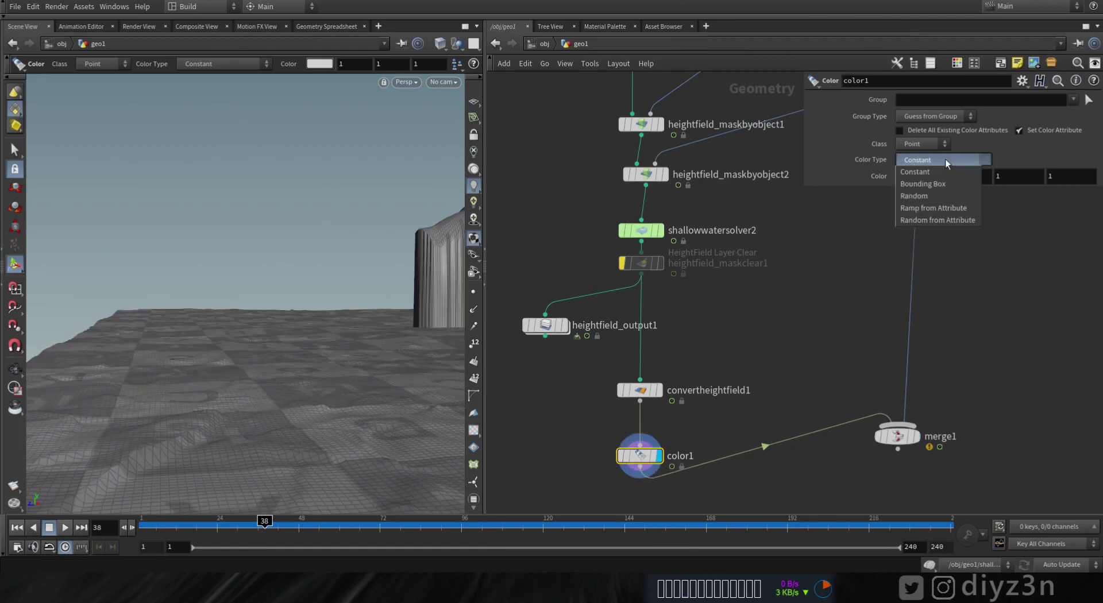
pyautogui.click(936, 210)
pyautogui.click(1090, 174)
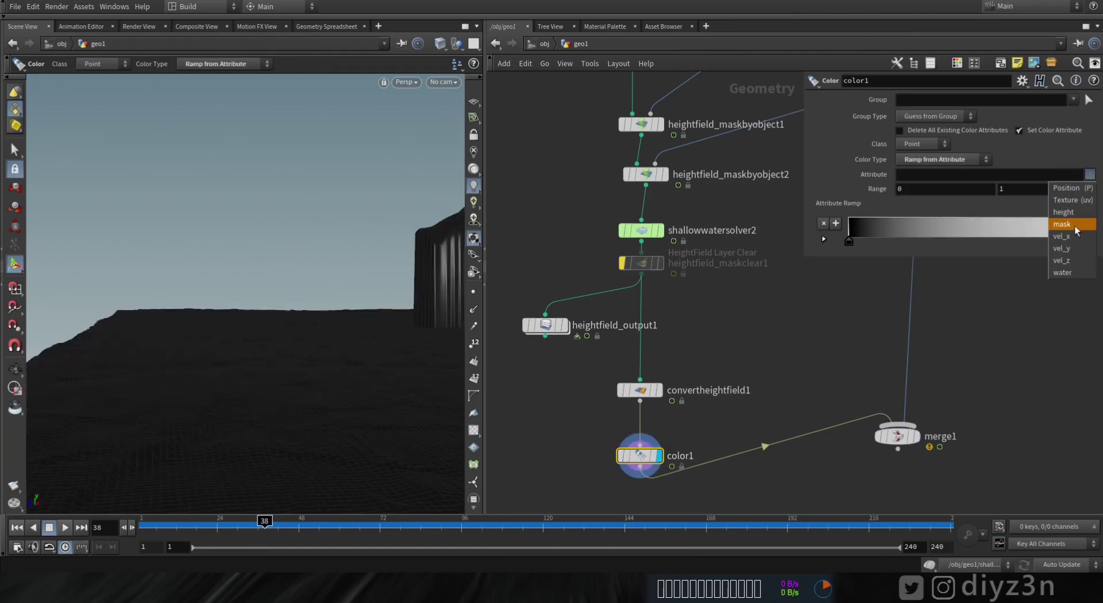
pyautogui.click(1065, 272)
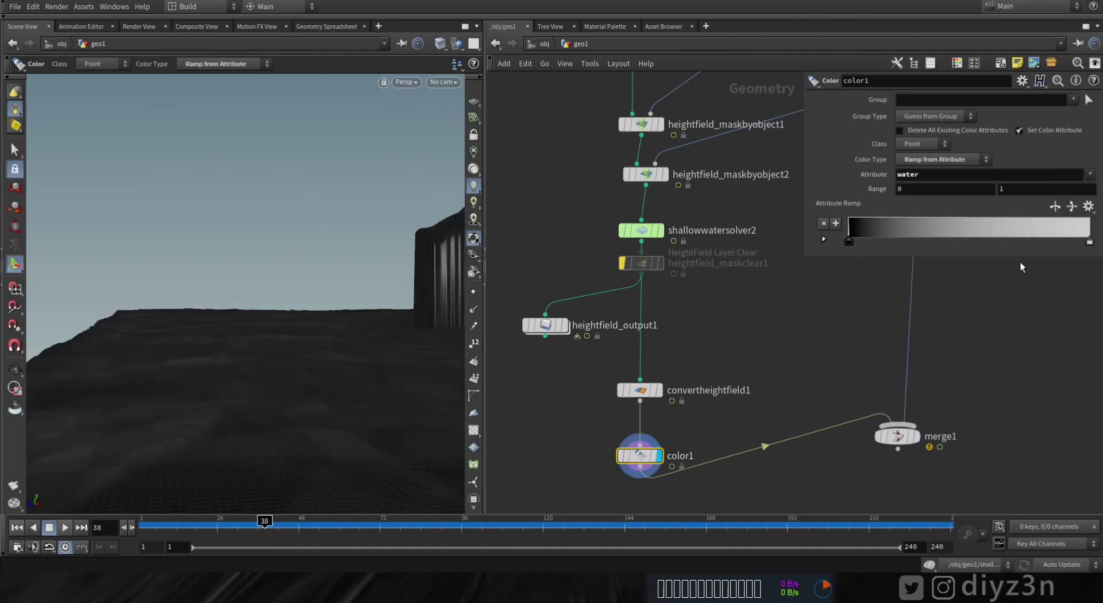
# Color the start of the attribute ramp light grey and its end pure blue.
pyautogui.doubleClick(849, 240)
pyautogui.click(1001, 235)
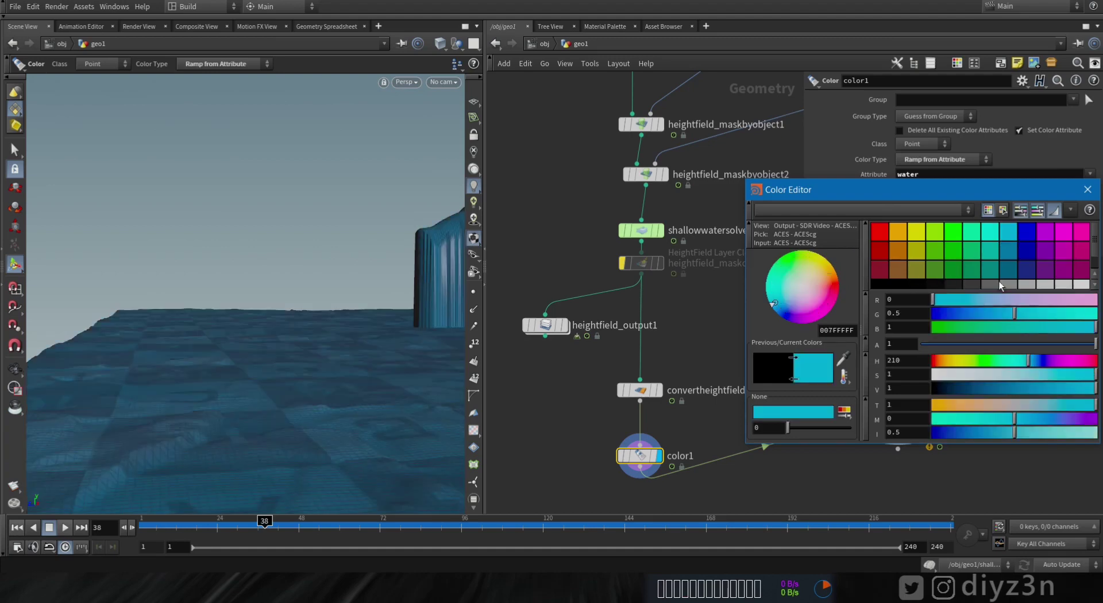
pyautogui.click(1082, 284)
pyautogui.click(1088, 190)
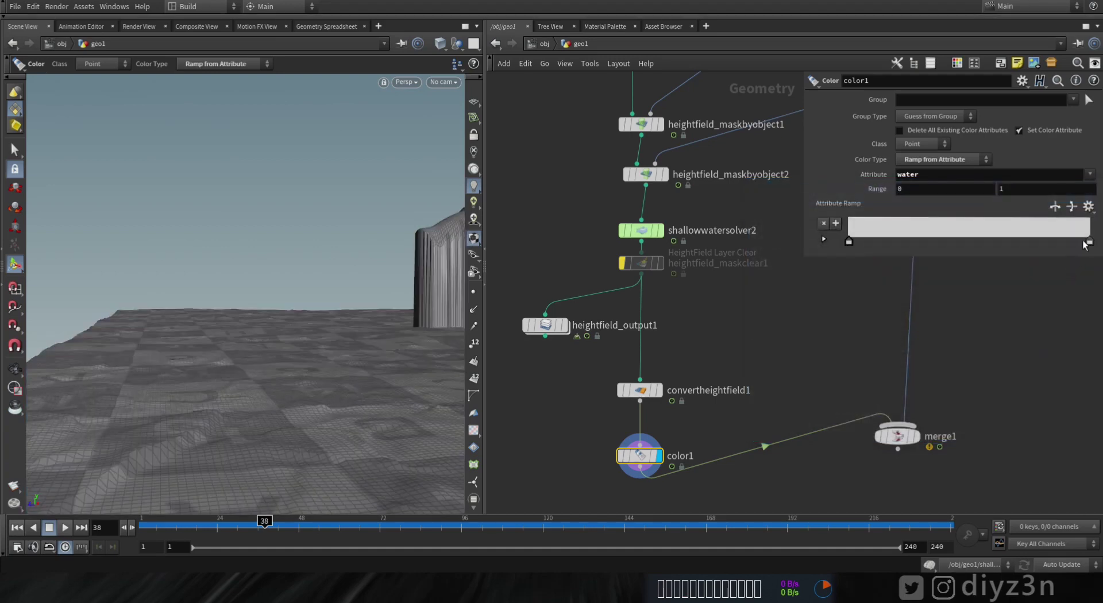
pyautogui.click(1090, 243)
pyautogui.click(1036, 237)
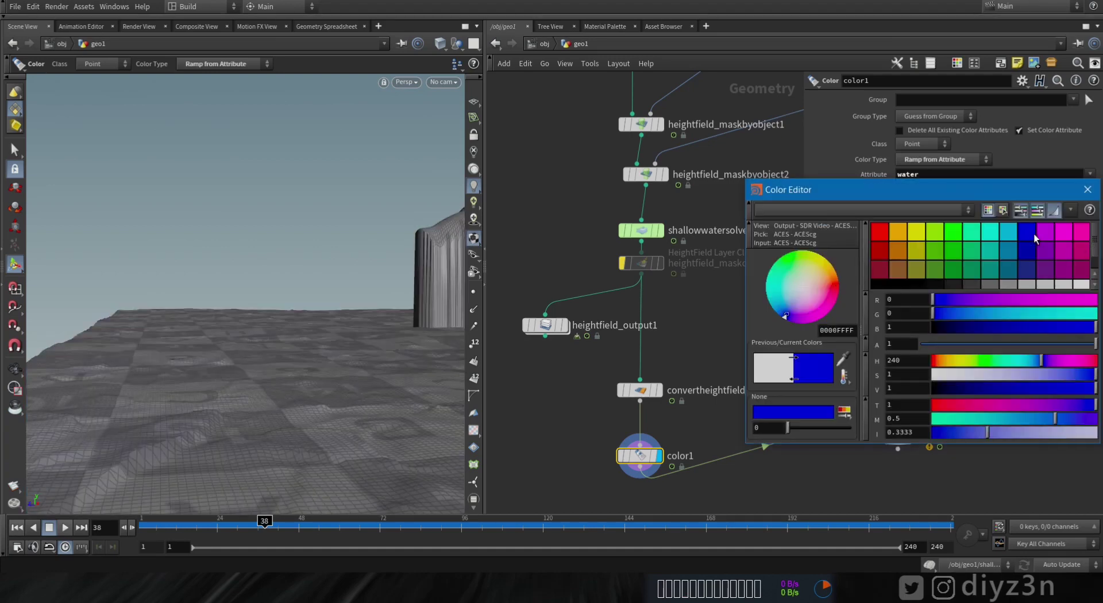
pyautogui.click(1088, 190)
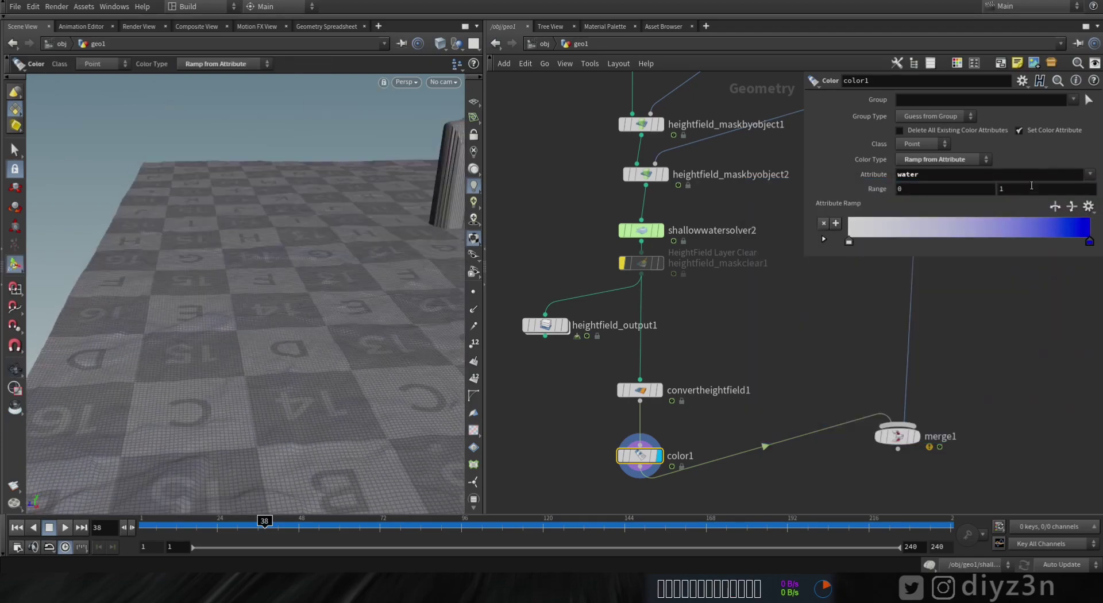
# Set the upper limit of the ramp's range to 0.1 and play the simulation to check the water coloring.
pyautogui.moveTo(1032, 185); pyautogui.dragTo(969, 201, button='middle')
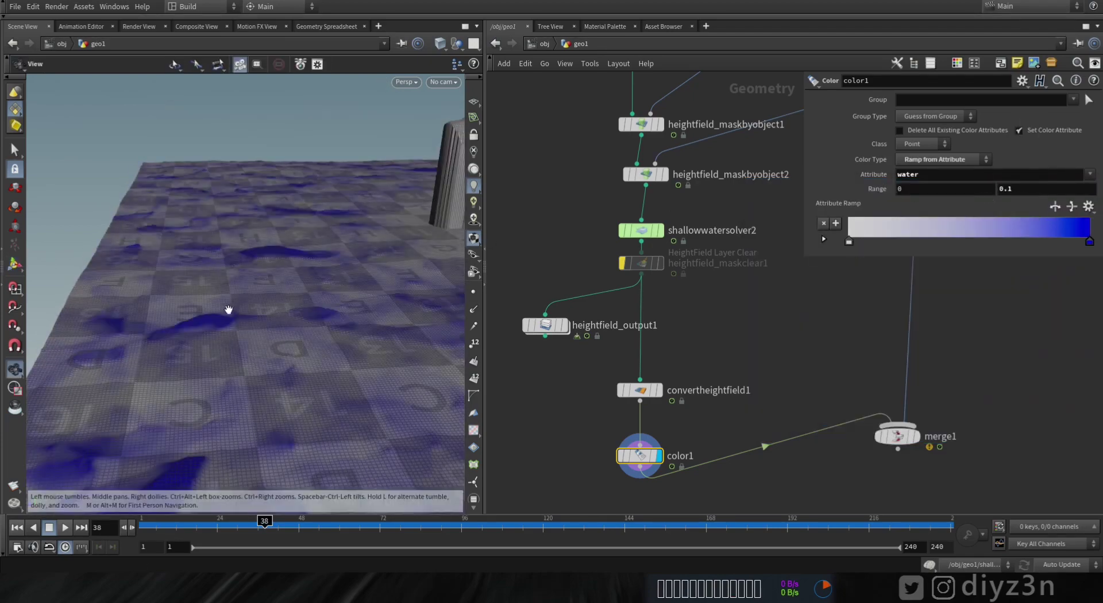
pyautogui.keyDown('alt'); pyautogui.moveTo(229, 312); pyautogui.dragTo(254, 215, button='middle'); pyautogui.keyUp('alt')
pyautogui.keyDown('alt'); pyautogui.moveTo(254, 214); pyautogui.dragTo(249, 314); pyautogui.keyUp('alt')
pyautogui.press('Return')
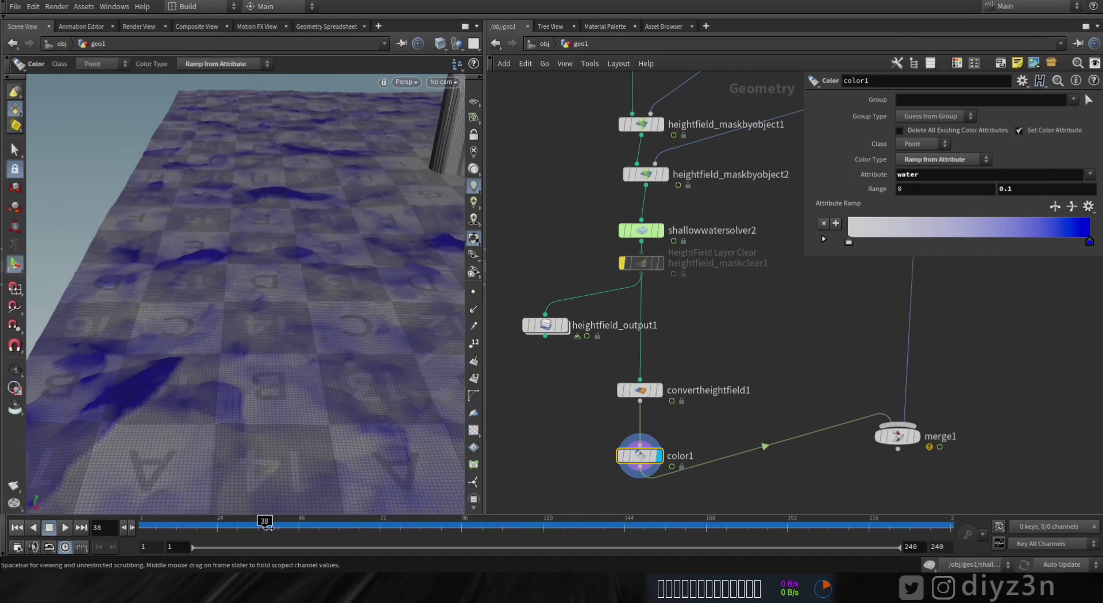
pyautogui.click(63, 528)
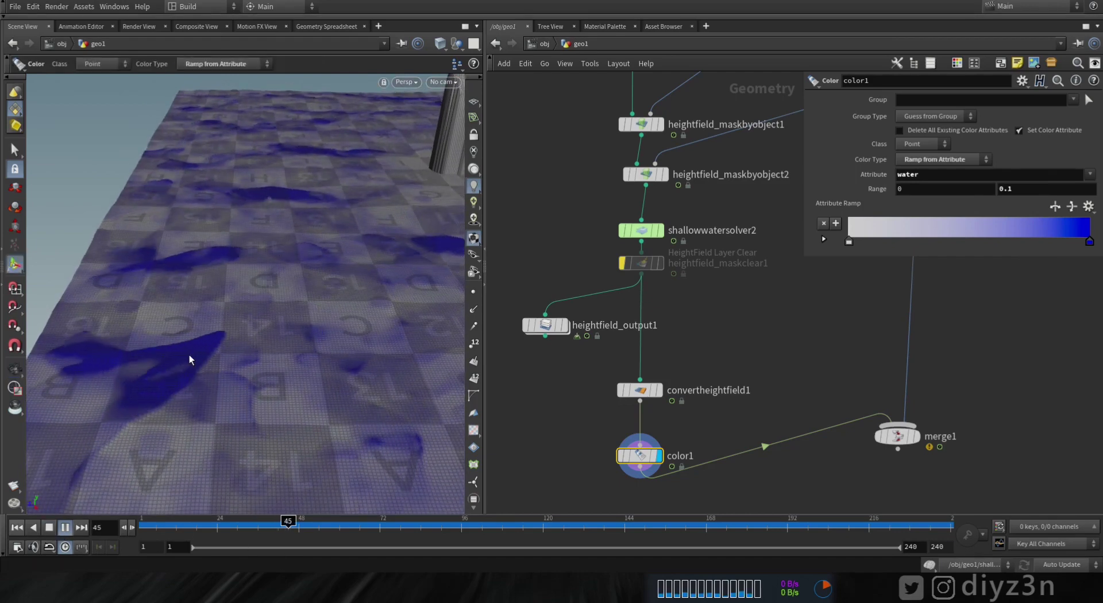
pyautogui.press('Escape')
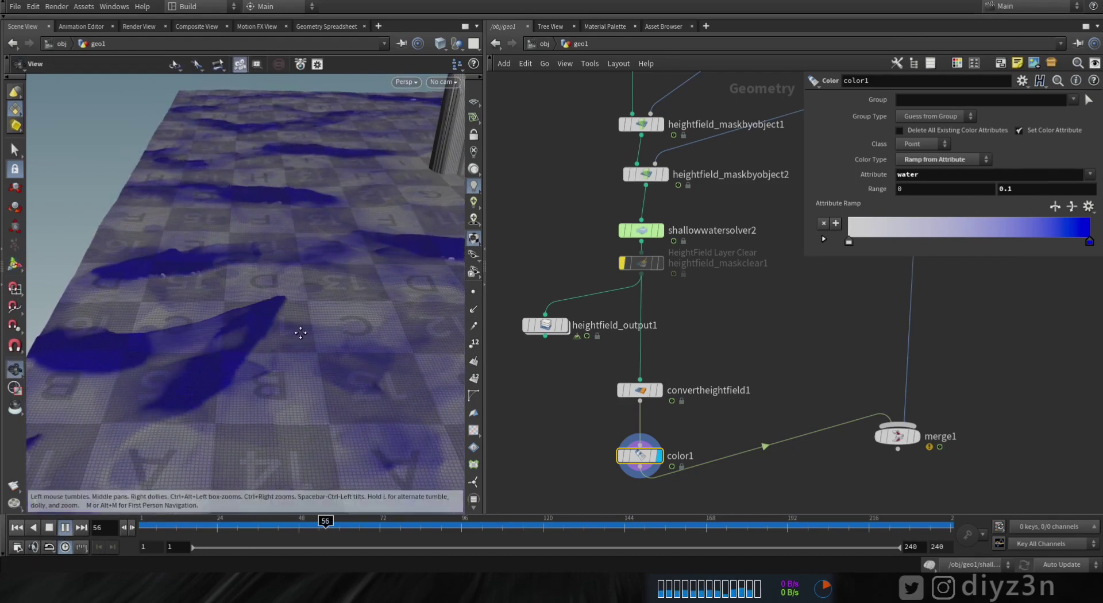
pyautogui.moveTo(301, 332)
pyautogui.mouseDown()
pyautogui.moveTo(264, 343)
pyautogui.moveTo(291, 335)
pyautogui.mouseUp()
pyautogui.press('Return')
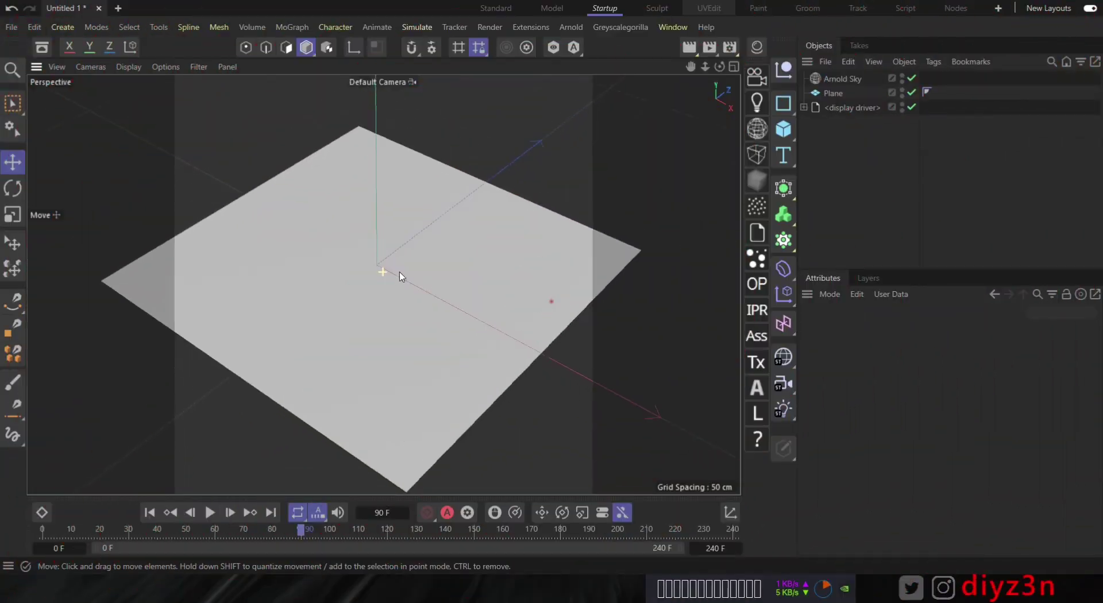
# Switch to Cinema 4D and set the viewport to a shaded display with lines to show the plane's segments.
pyautogui.moveTo(400, 274)
pyautogui.keyDown('alt'); pyautogui.mouseDown()
pyautogui.moveTo(375, 271)
pyautogui.moveTo(432, 357)
pyautogui.moveTo(418, 273)
pyautogui.moveTo(441, 315)
pyautogui.moveTo(441, 365)
pyautogui.moveTo(443, 270)
pyautogui.mouseUp(); pyautogui.keyUp('alt')
pyautogui.click(143, 67)
pyautogui.click(143, 122)
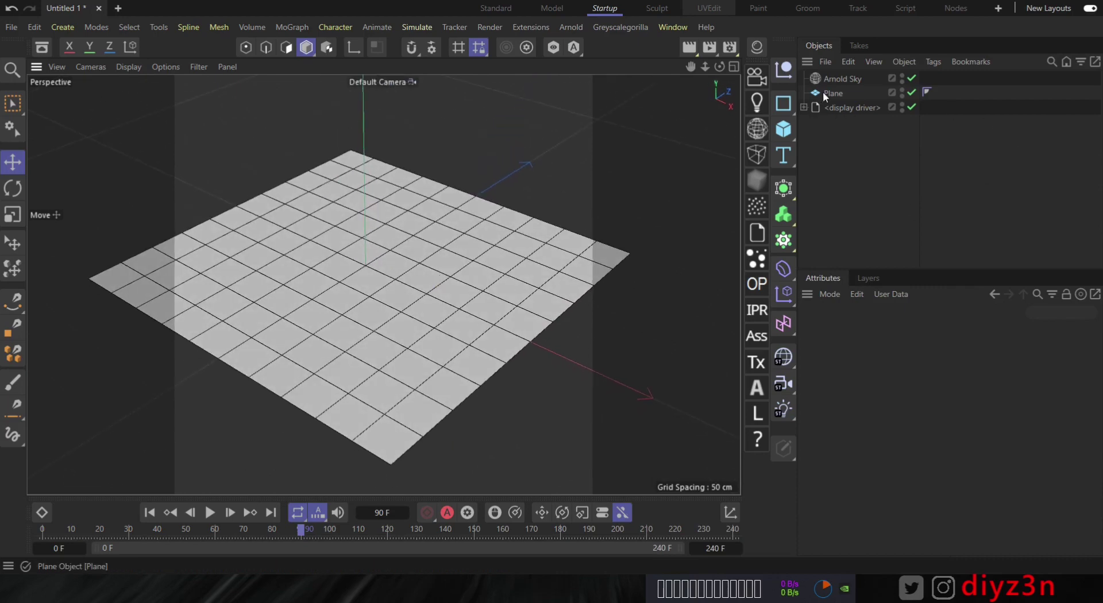
# Show the material manager and create an Arnold standard_surface material.
pyautogui.click(757, 47)
pyautogui.click(563, 67)
pyautogui.moveTo(587, 135)
pyautogui.moveTo(746, 153)
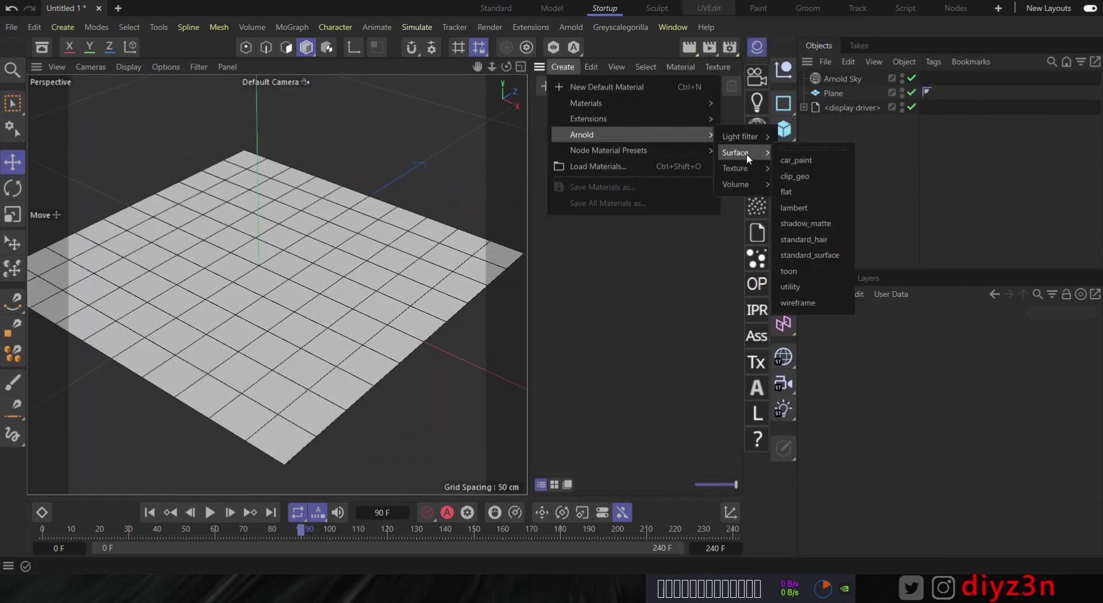
pyautogui.click(811, 255)
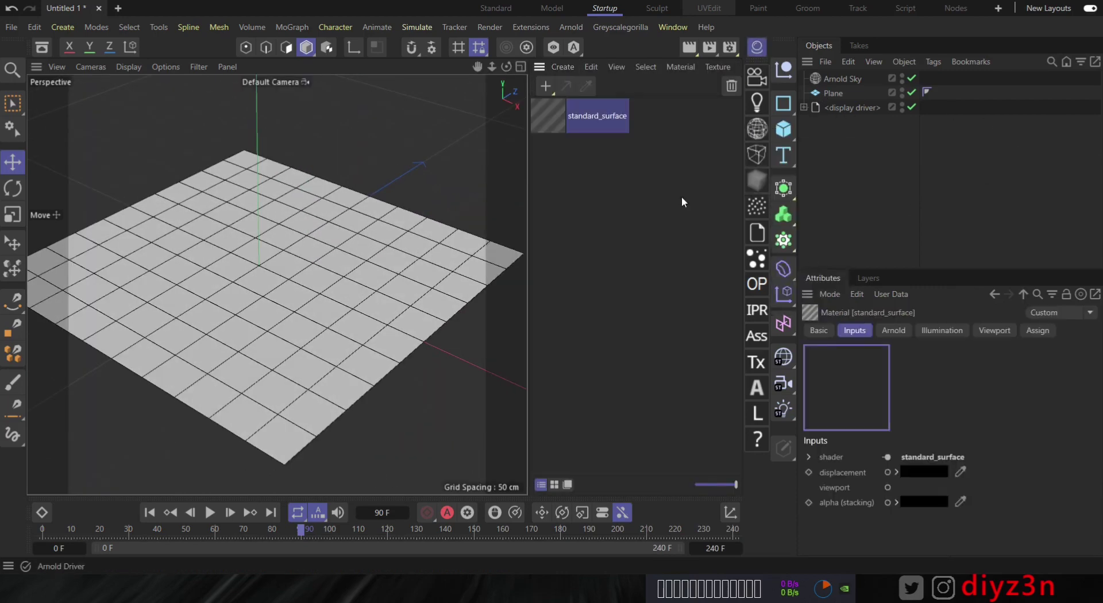
# Open the standard_surface material in the Node Editor and add an image node beside the surface shader.
pyautogui.doubleClick(548, 117)
pyautogui.moveTo(233, 76); pyautogui.dragTo(691, 226)
pyautogui.moveTo(804, 236); pyautogui.dragTo(628, 74)
pyautogui.keyDown('alt'); pyautogui.moveTo(801, 270); pyautogui.dragTo(645, 184, button='middle'); pyautogui.keyUp('alt')
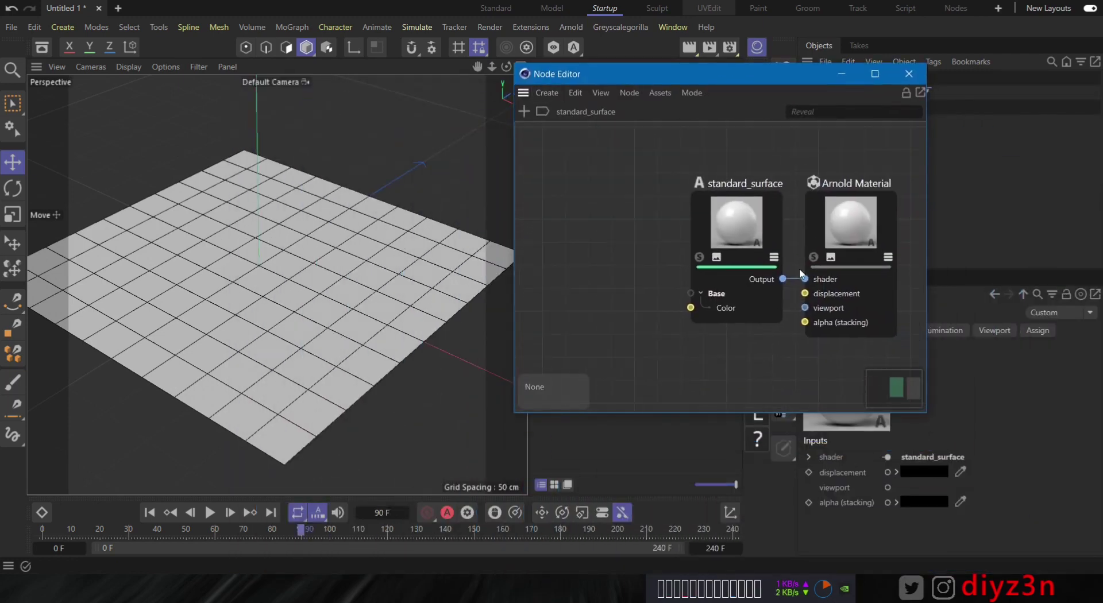
pyautogui.click(523, 111)
pyautogui.write('ima')
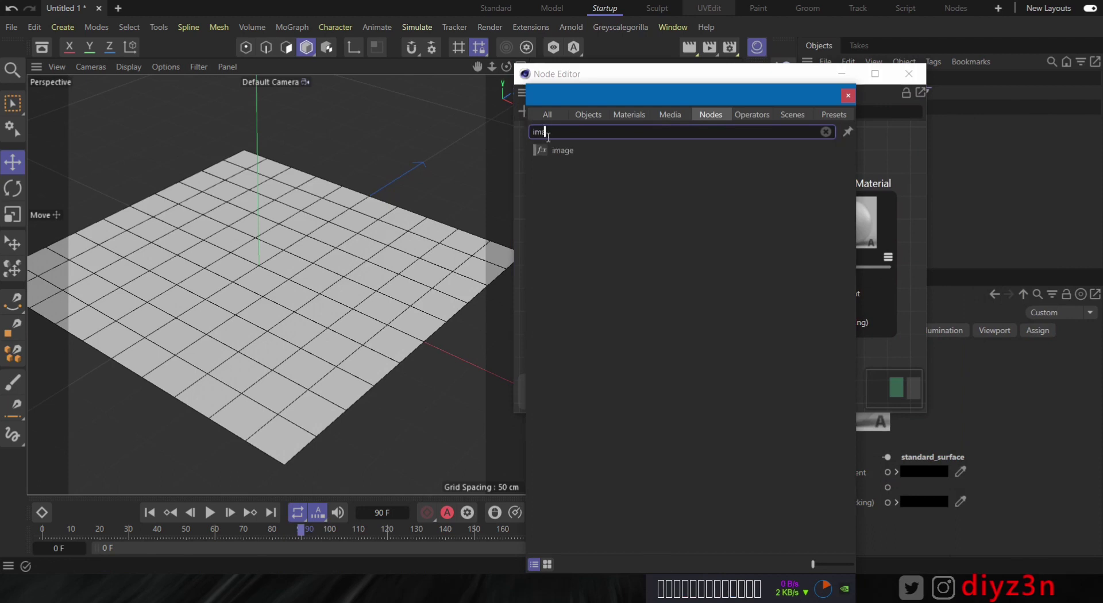
pyautogui.doubleClick(563, 151)
pyautogui.moveTo(737, 274); pyautogui.dragTo(602, 212)
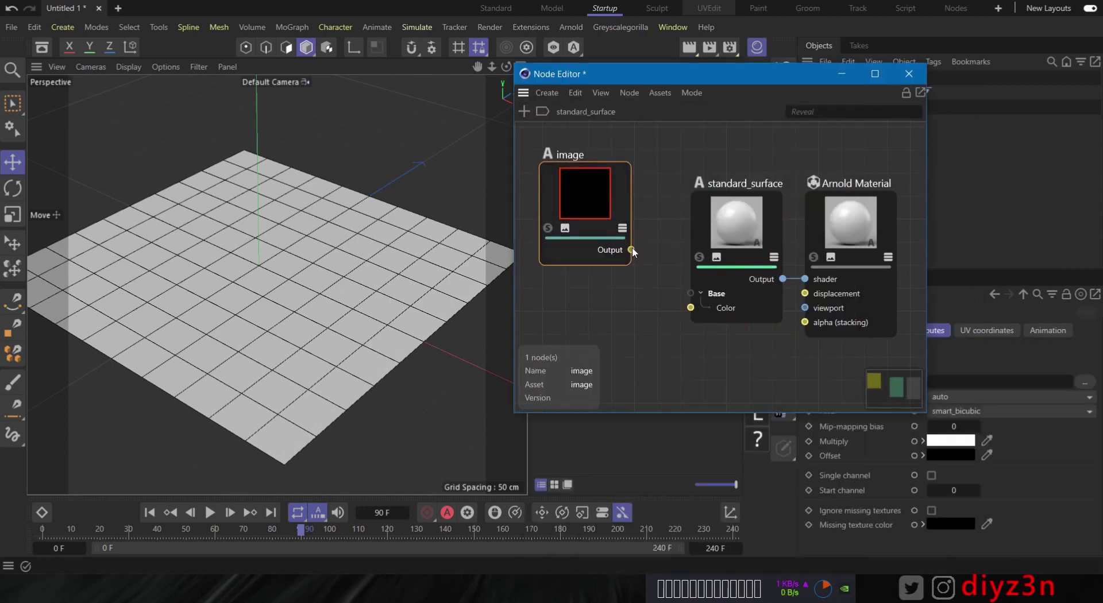
pyautogui.moveTo(686, 303); pyautogui.dragTo(661, 282)
# Load My_Filed_001.png from the Shalow folder into the image node as its texture.
pyautogui.click(588, 206)
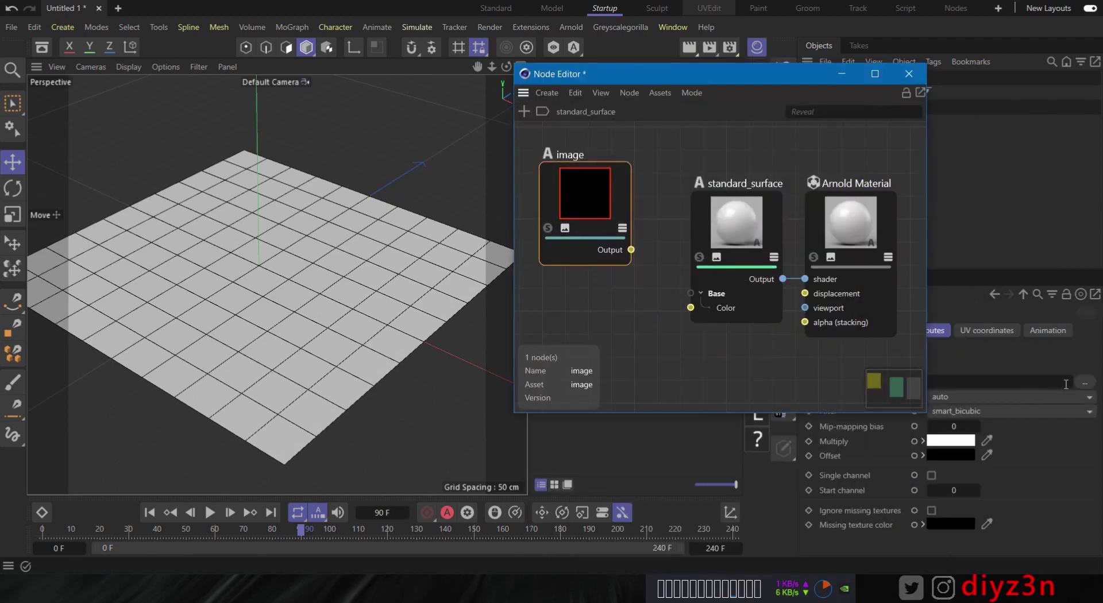
pyautogui.moveTo(741, 75); pyautogui.dragTo(601, 59)
pyautogui.click(1084, 382)
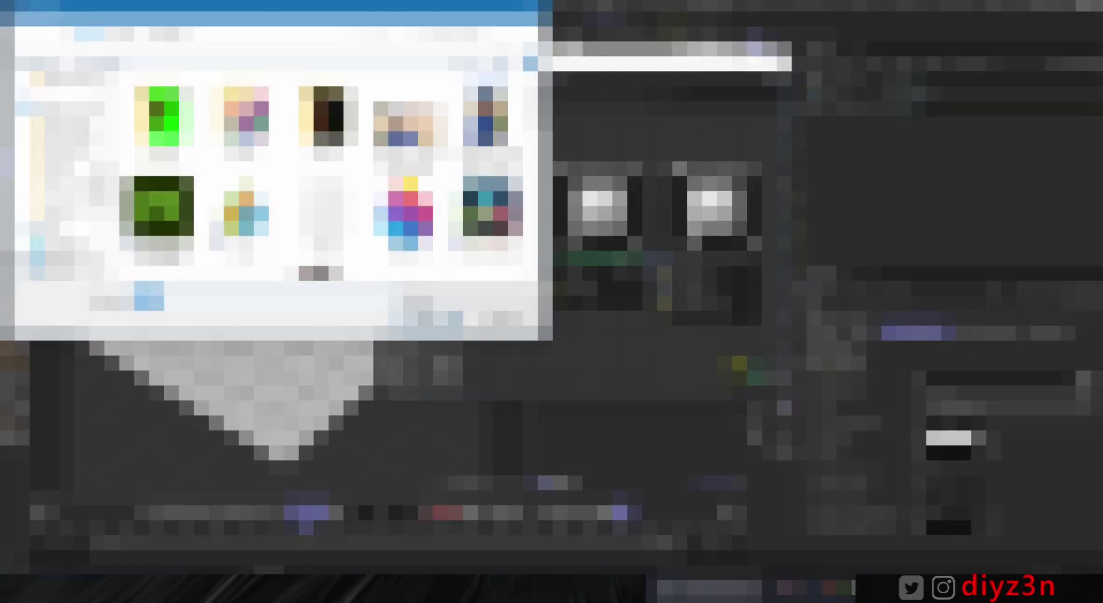
pyautogui.doubleClick(321, 119)
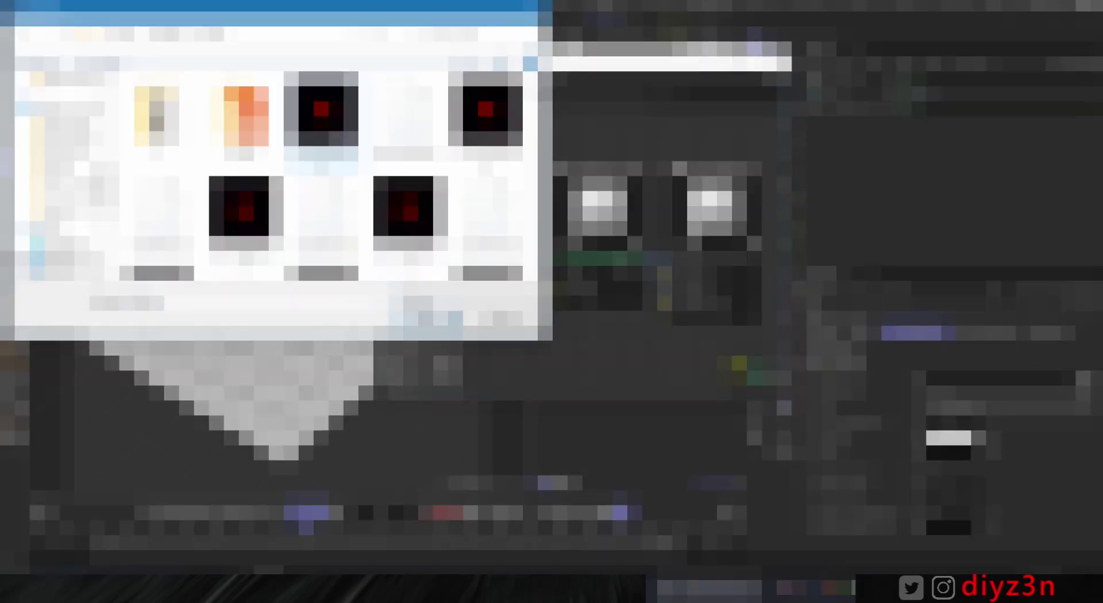
pyautogui.click(321, 119)
pyautogui.click(426, 319)
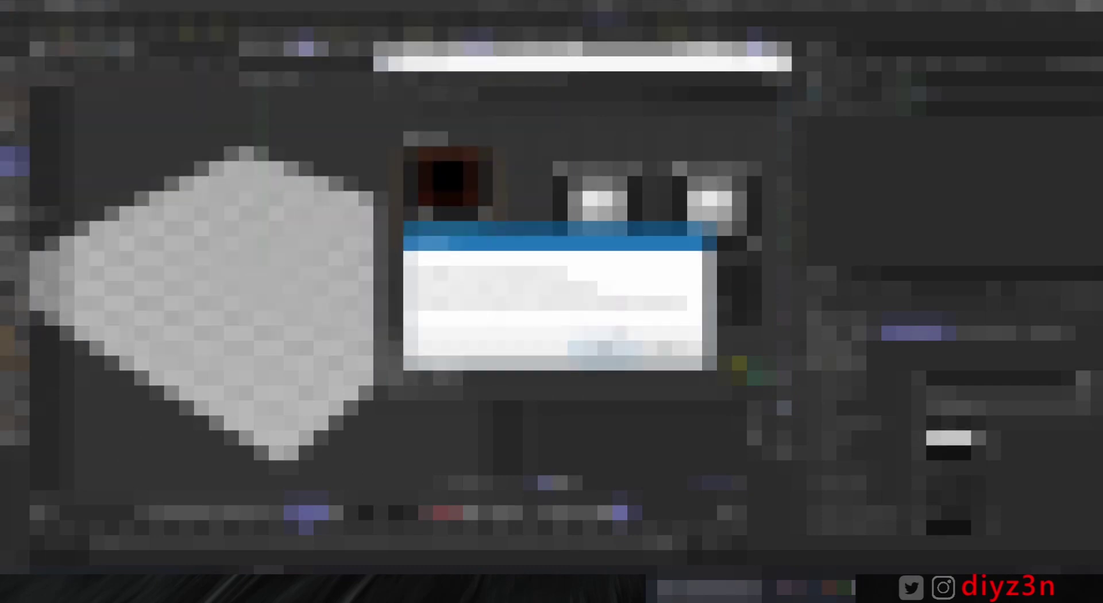
pyautogui.click(665, 347)
pyautogui.moveTo(1016, 382); pyautogui.dragTo(973, 382)
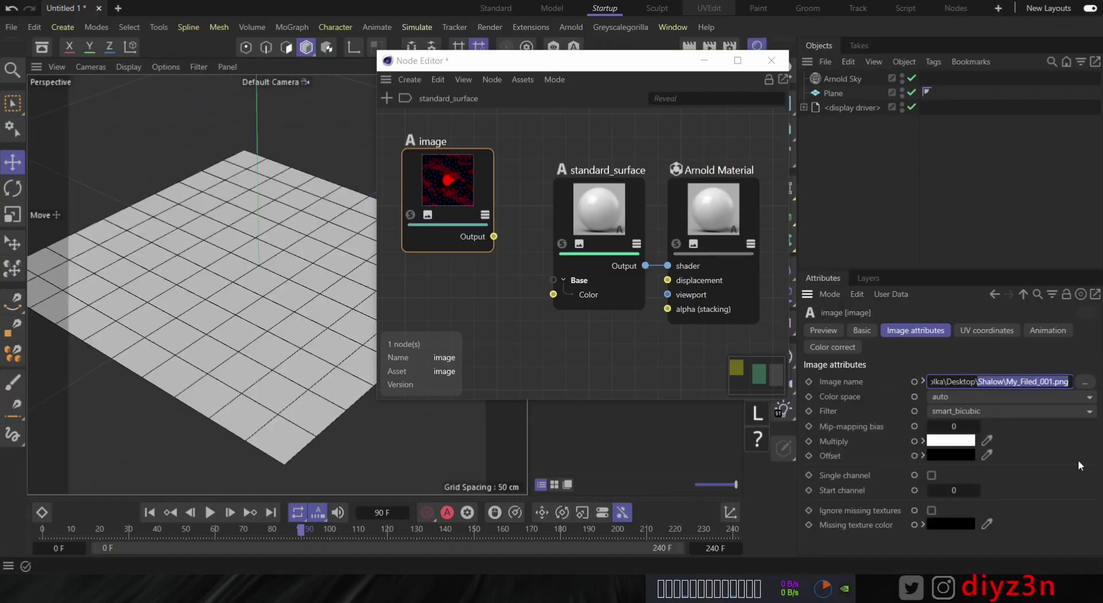
# Enable animation on the image node, set its timing to Exact Frame, and calculate the movie frame range.
pyautogui.click(1041, 331)
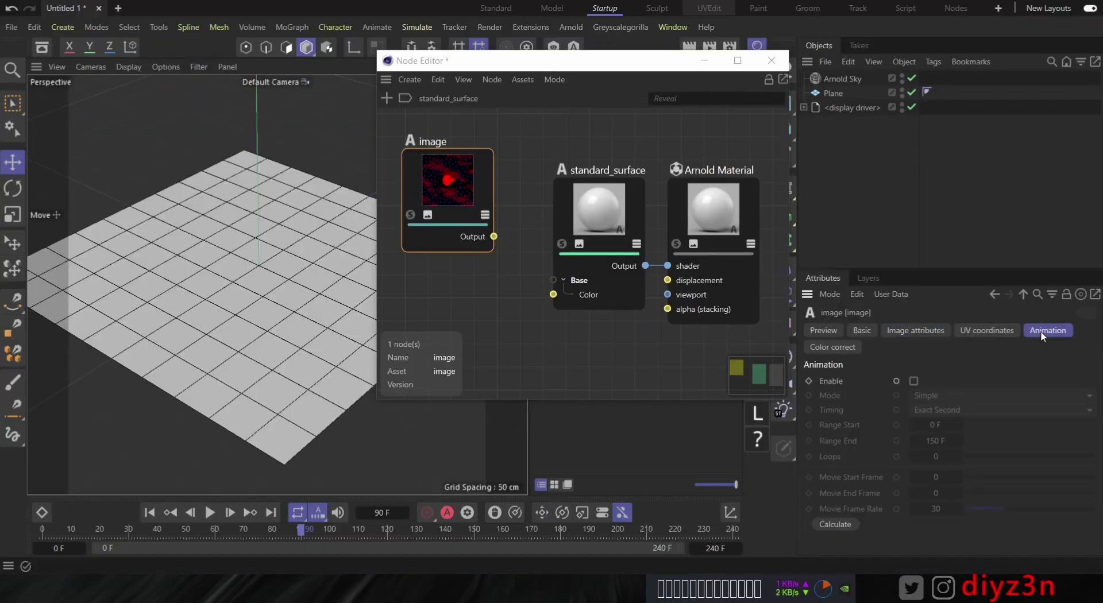
pyautogui.click(914, 382)
pyautogui.click(949, 410)
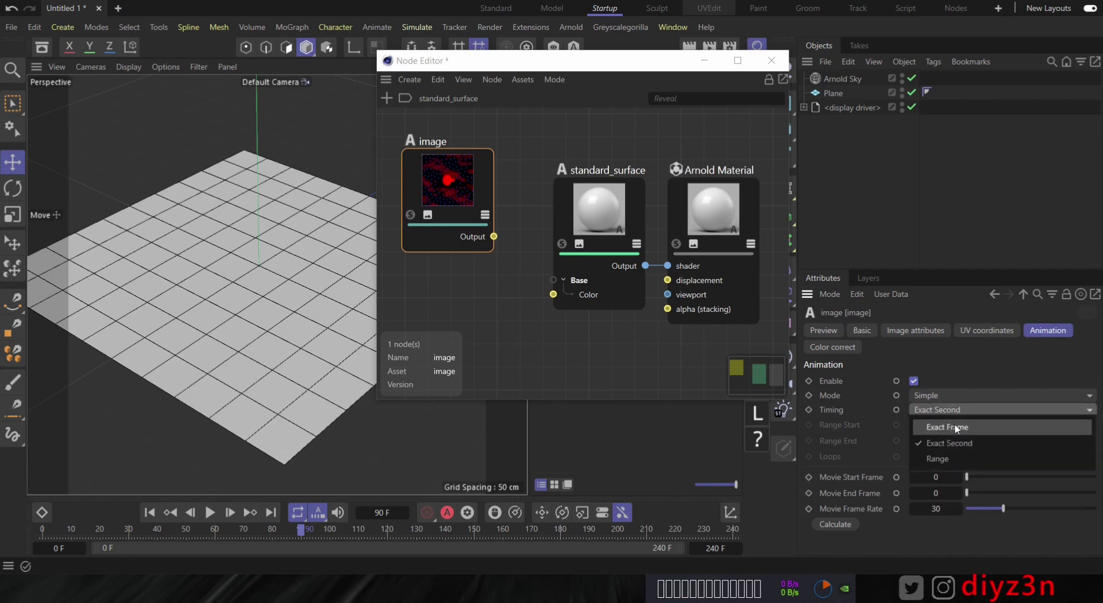
pyautogui.click(934, 426)
pyautogui.click(834, 524)
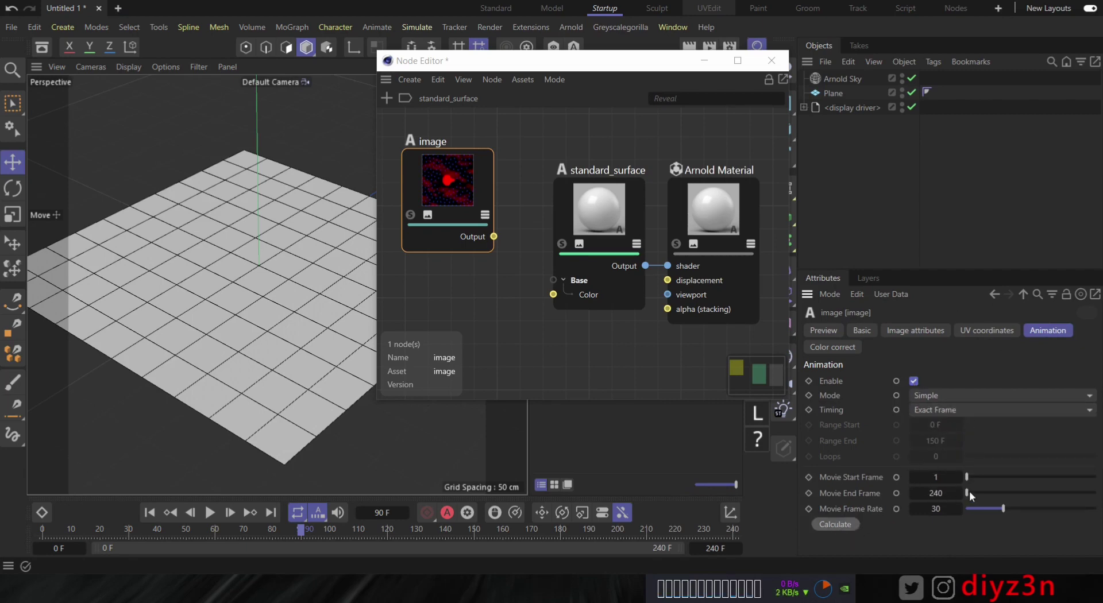
# Return to the image attributes and connect the image node's output to the standard_surface base color.
pyautogui.click(940, 332)
pyautogui.moveTo(534, 62); pyautogui.dragTo(606, 60)
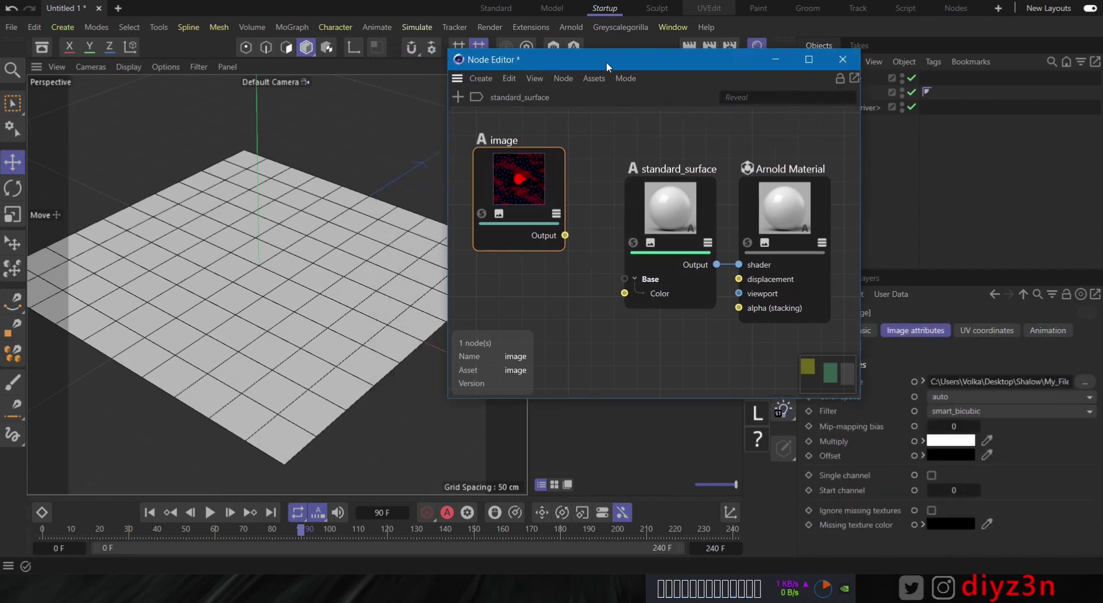
pyautogui.moveTo(566, 235); pyautogui.dragTo(624, 293)
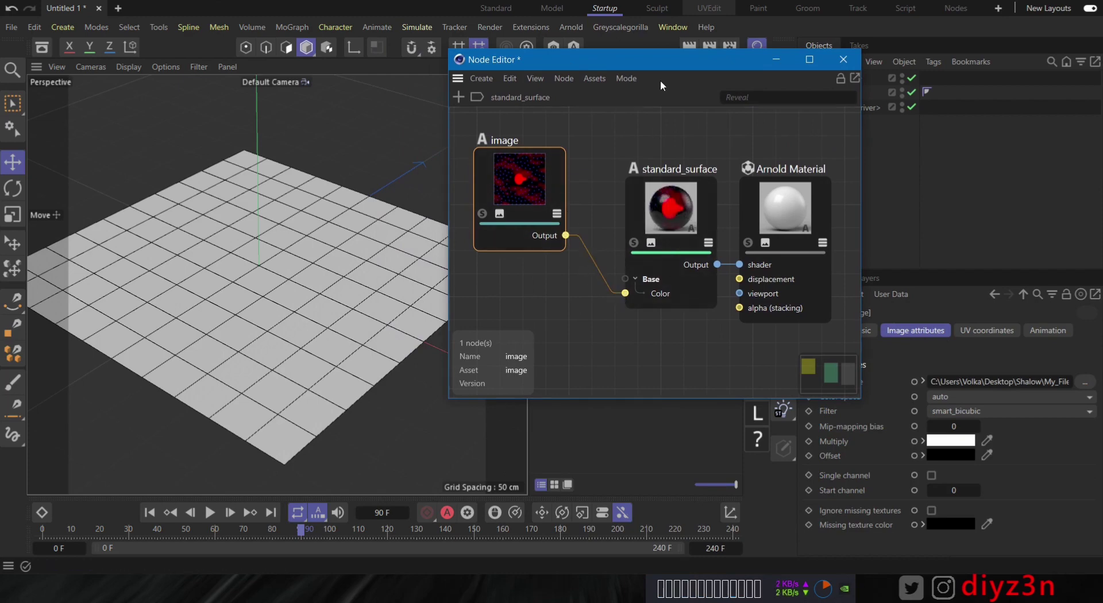
# Assign the standard_surface material to the Plane and shrink the Node Editor to reveal the viewport.
pyautogui.moveTo(637, 61); pyautogui.dragTo(604, 253)
pyautogui.moveTo(548, 115); pyautogui.dragTo(831, 94)
pyautogui.moveTo(644, 258); pyautogui.dragTo(558, 22)
pyautogui.moveTo(739, 355); pyautogui.dragTo(853, 248)
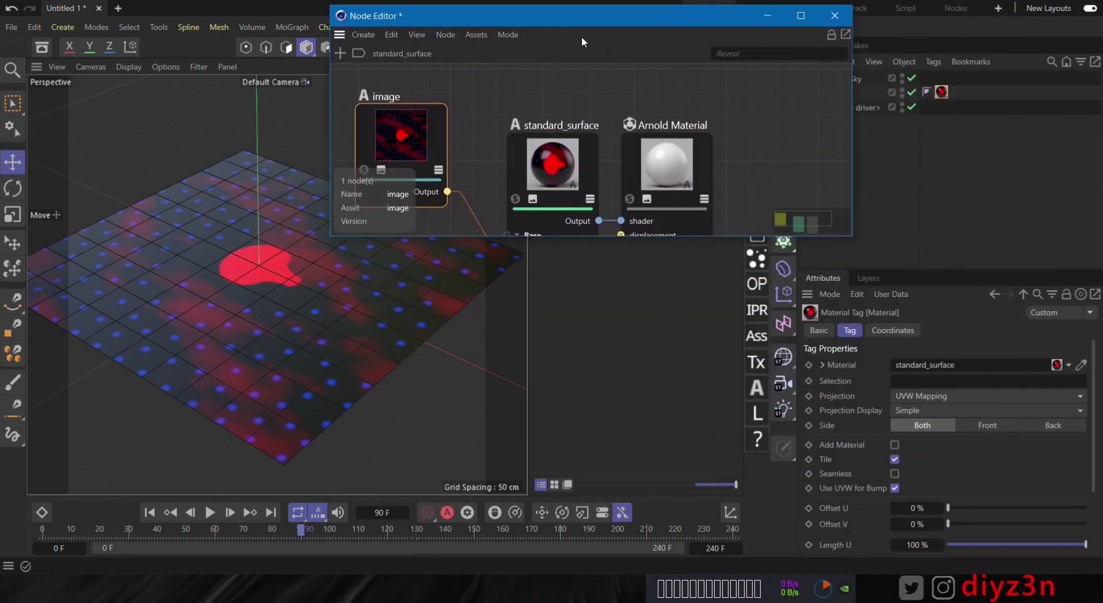
# Reposition the node graph and start an Arnold IPR render of the textured plane.
pyautogui.moveTo(582, 15); pyautogui.dragTo(664, 40)
pyautogui.moveTo(690, 124); pyautogui.dragTo(701, 87, button='middle')
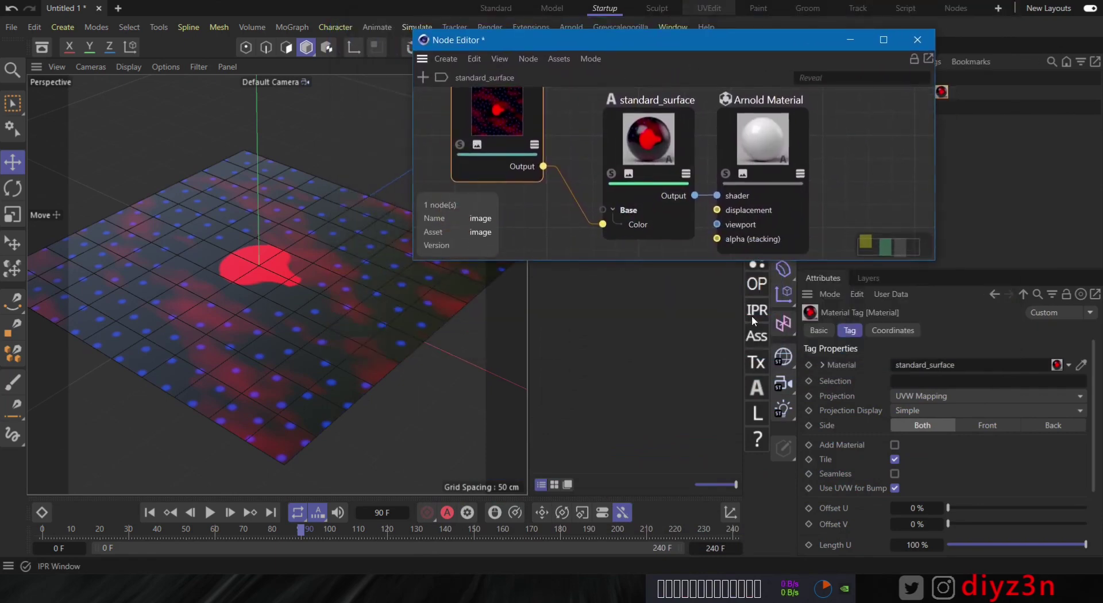
pyautogui.click(752, 315)
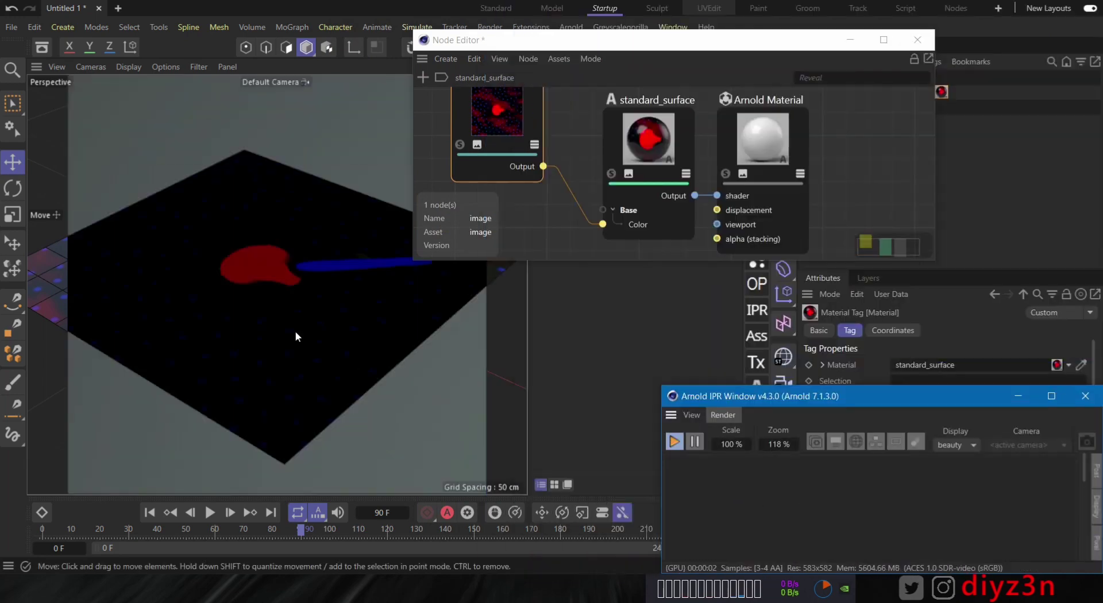
# Enable Single channel on the image node and advance its start channel from 1 to 2.
pyautogui.moveTo(941, 401); pyautogui.dragTo(355, 501)
pyautogui.click(524, 160)
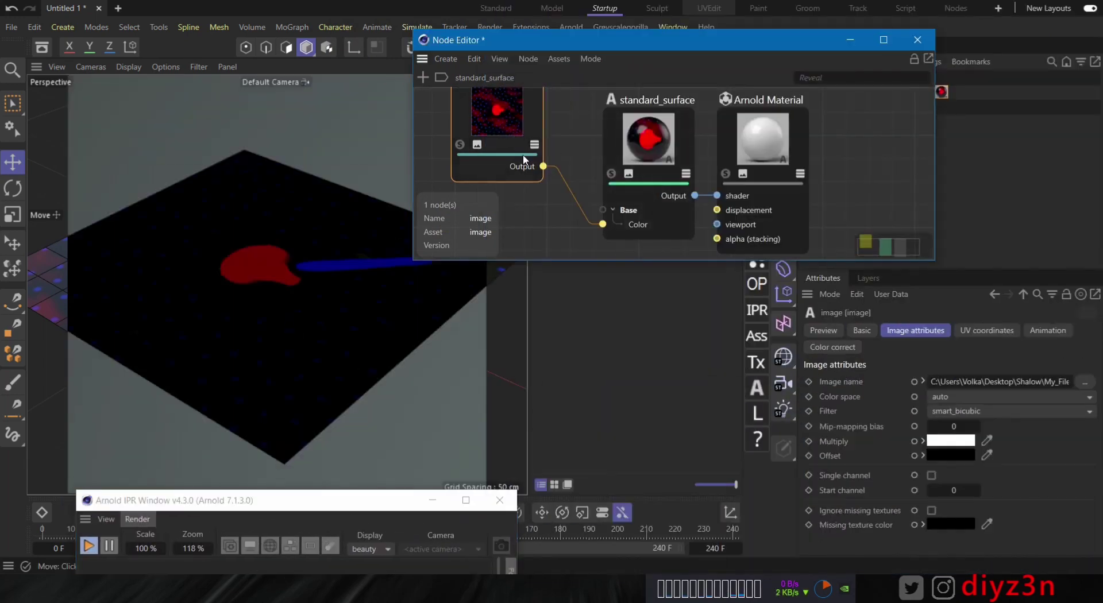
pyautogui.click(932, 476)
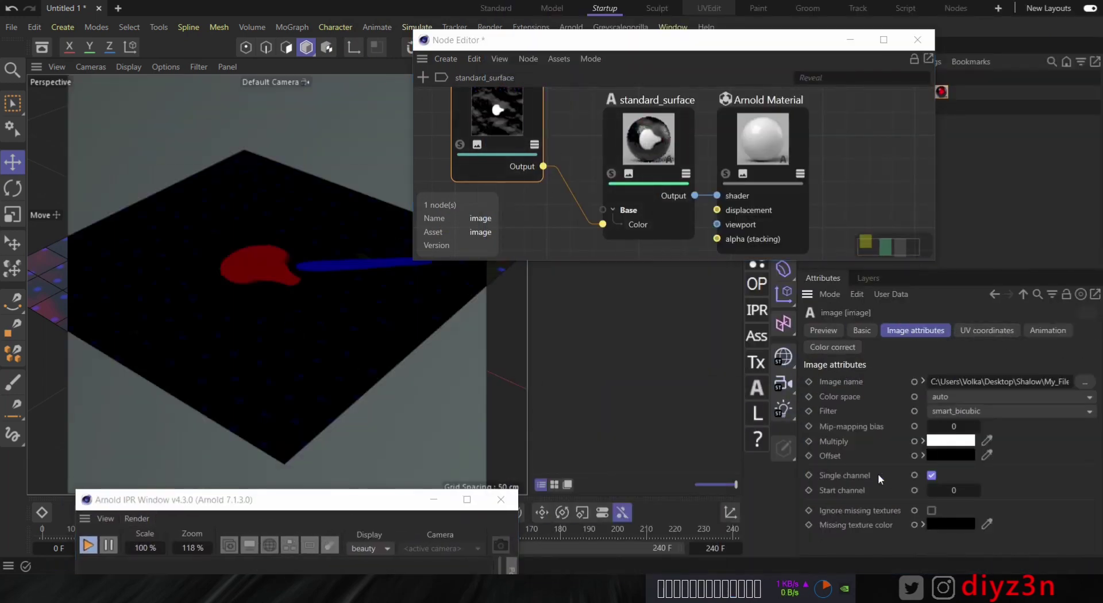
pyautogui.click(976, 490)
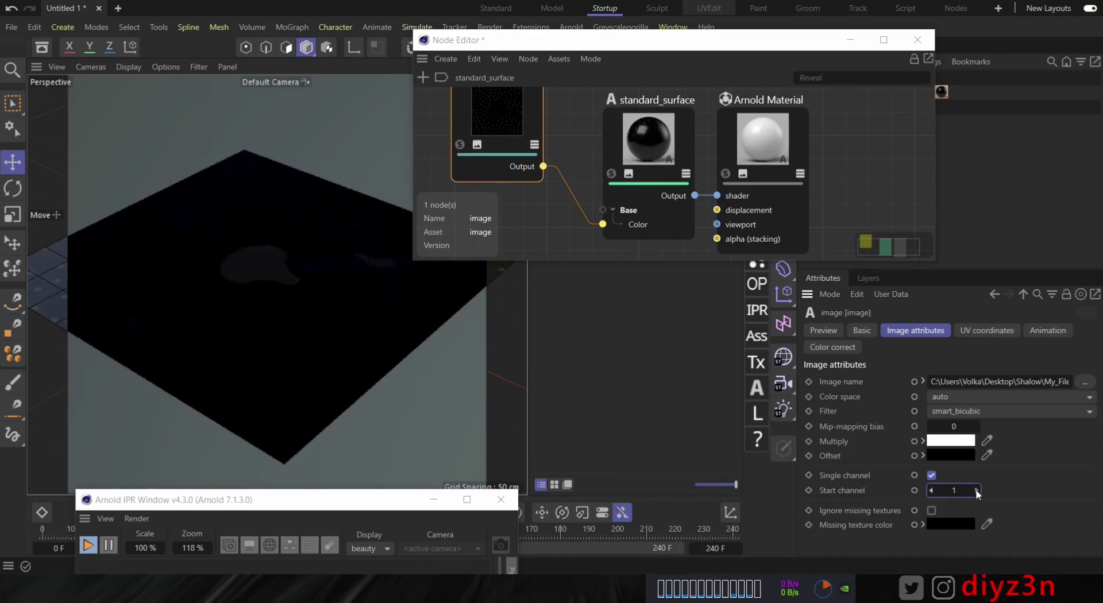
pyautogui.click(977, 491)
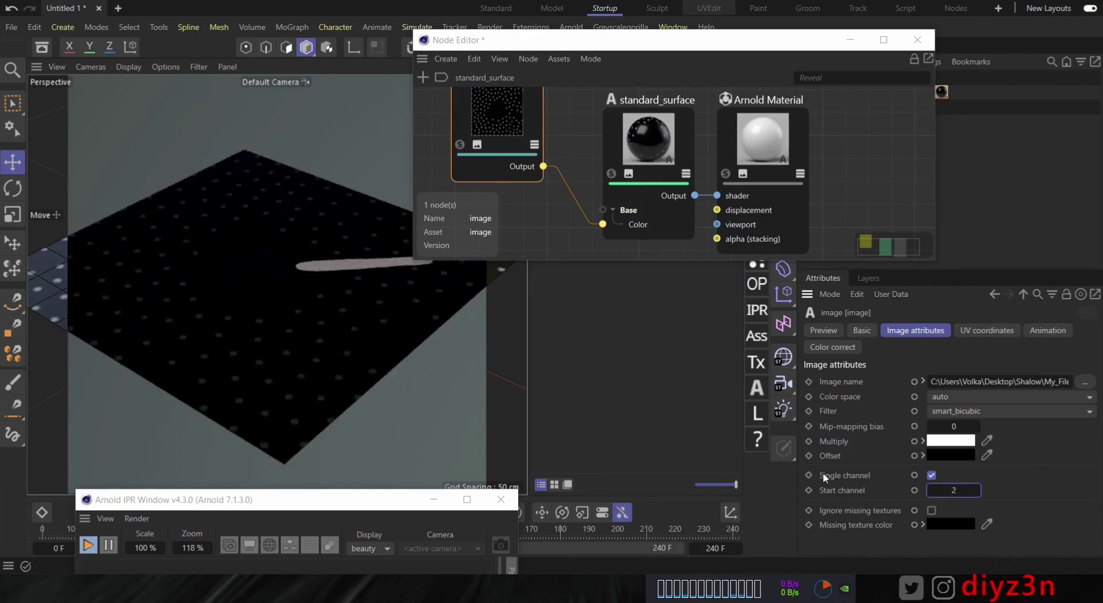
# Scrub the timeline to frame 72 and on to frame 104 to inspect the image channel in the Arnold preview.
pyautogui.moveTo(369, 493); pyautogui.dragTo(573, 395)
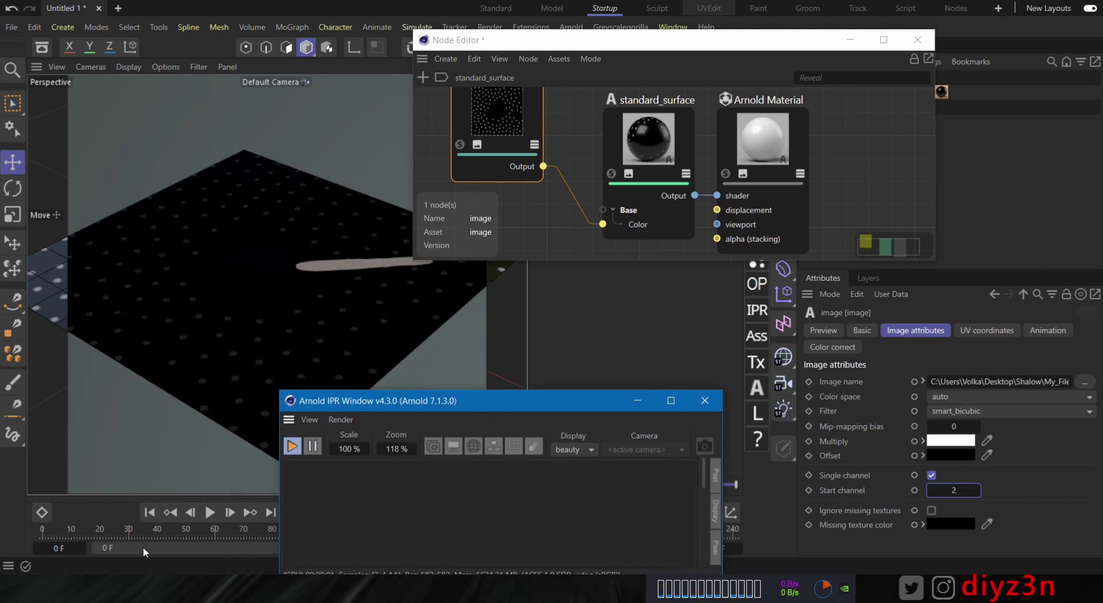
pyautogui.moveTo(150, 531); pyautogui.dragTo(249, 531)
pyautogui.moveTo(400, 410); pyautogui.dragTo(578, 278)
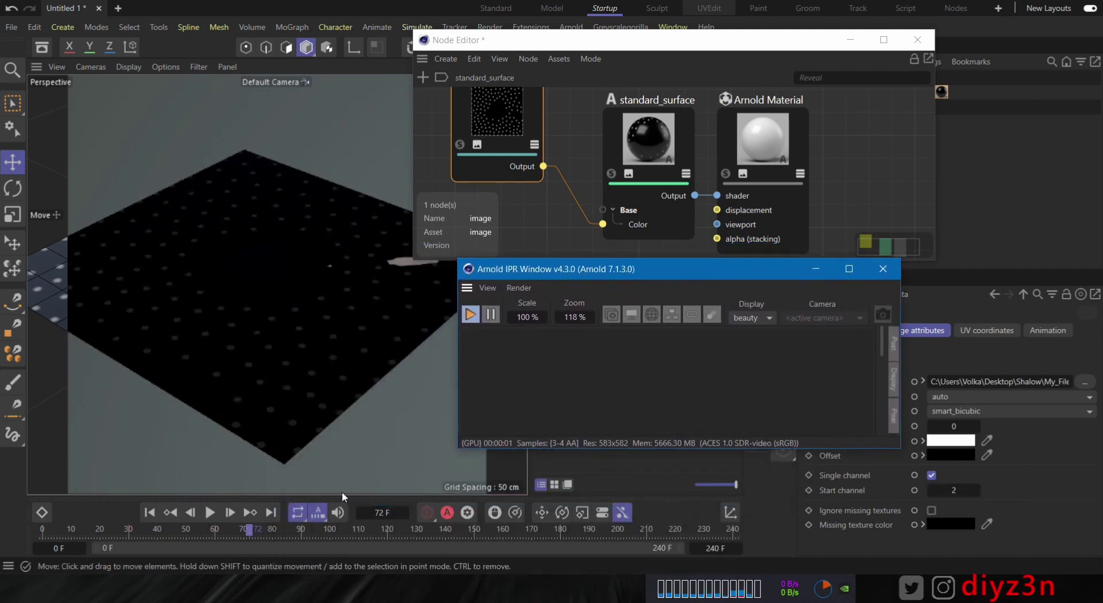
pyautogui.click(287, 534)
pyautogui.click(340, 530)
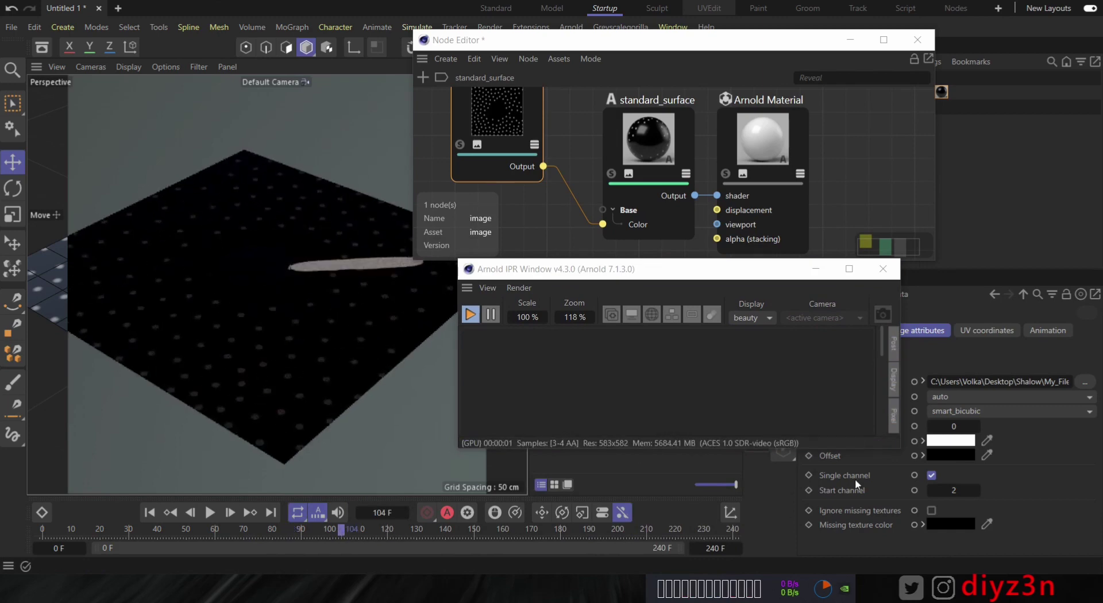
# Set the image node's start channel to 1, preview it up to frame 130, and stop the IPR render.
pyautogui.click(931, 491)
pyautogui.moveTo(233, 535); pyautogui.dragTo(417, 535)
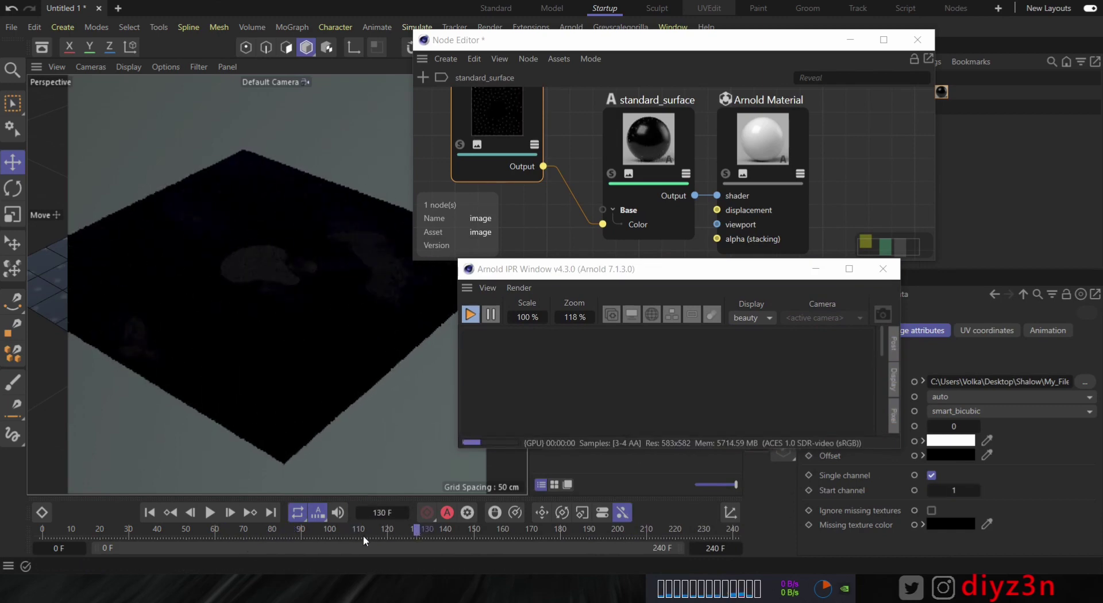
pyautogui.click(471, 314)
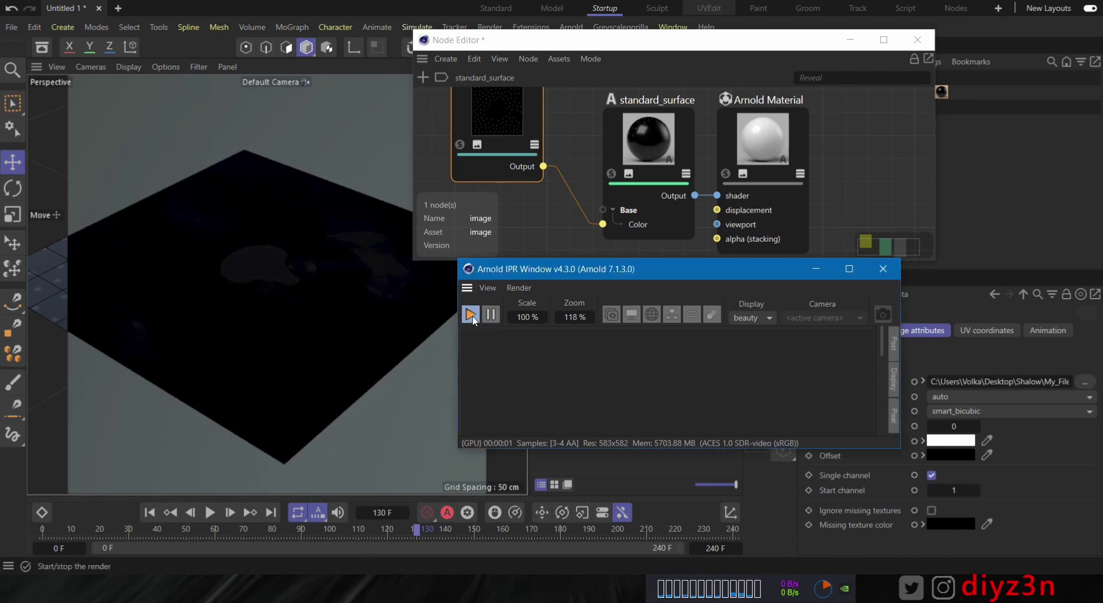
pyautogui.moveTo(632, 265); pyautogui.dragTo(300, 461)
# Disconnect the image from the base color, add a displacement node, and wire its X output to the Arnold Material's displacement.
pyautogui.moveTo(591, 211); pyautogui.dragTo(425, 102)
pyautogui.write('dis')
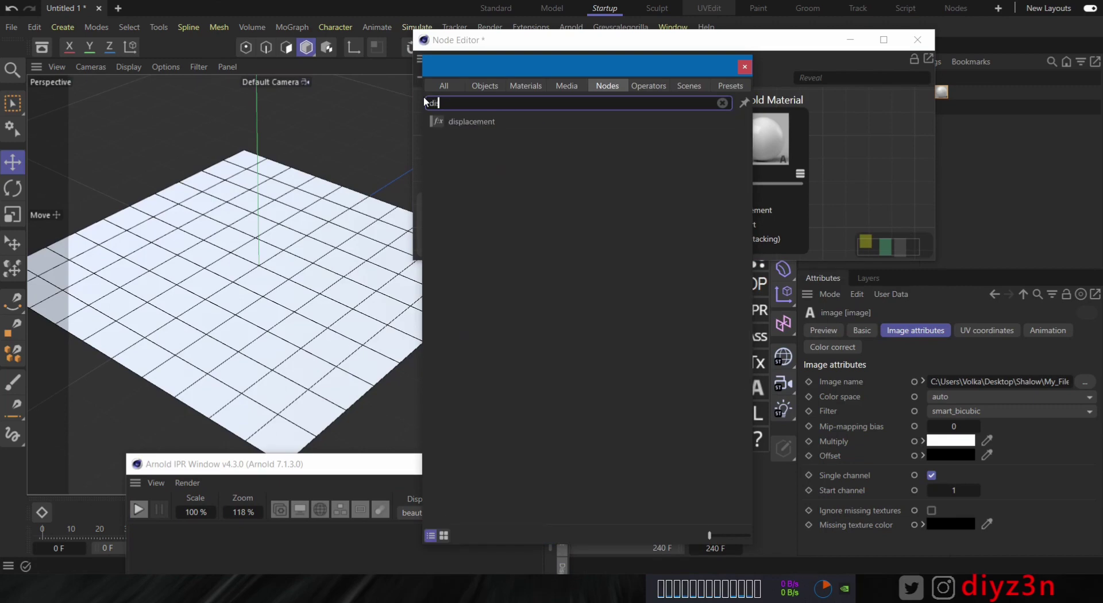
pyautogui.doubleClick(458, 120)
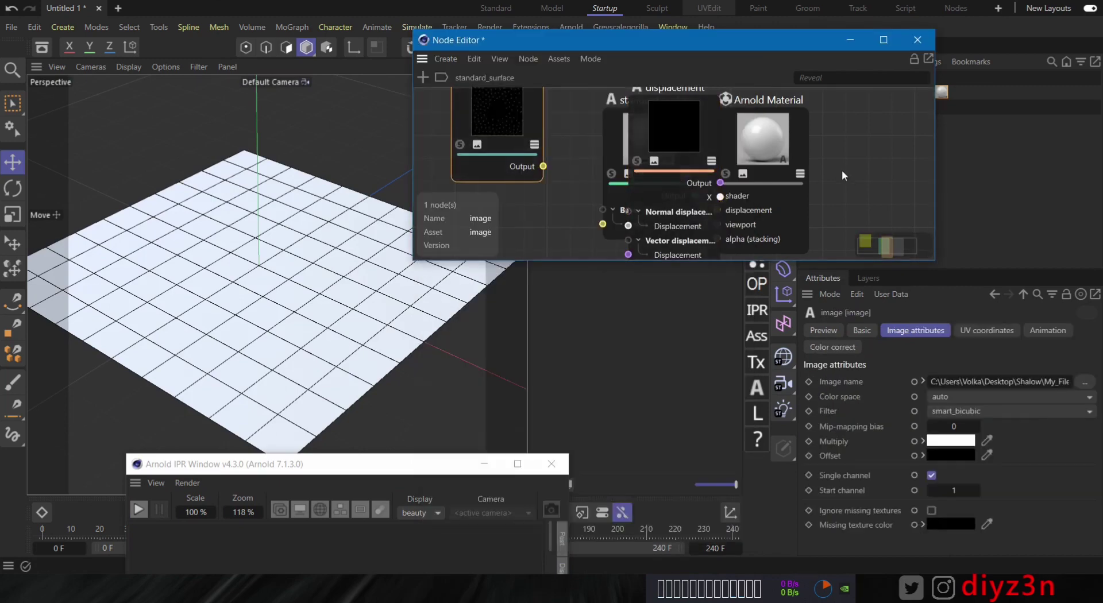
pyautogui.scroll(-2, 840, 168)
pyautogui.moveTo(718, 142); pyautogui.dragTo(627, 221)
# Feed the image output into the displacement node's normal displacement and set the image color space to raw.
pyautogui.moveTo(609, 154); pyautogui.dragTo(511, 154)
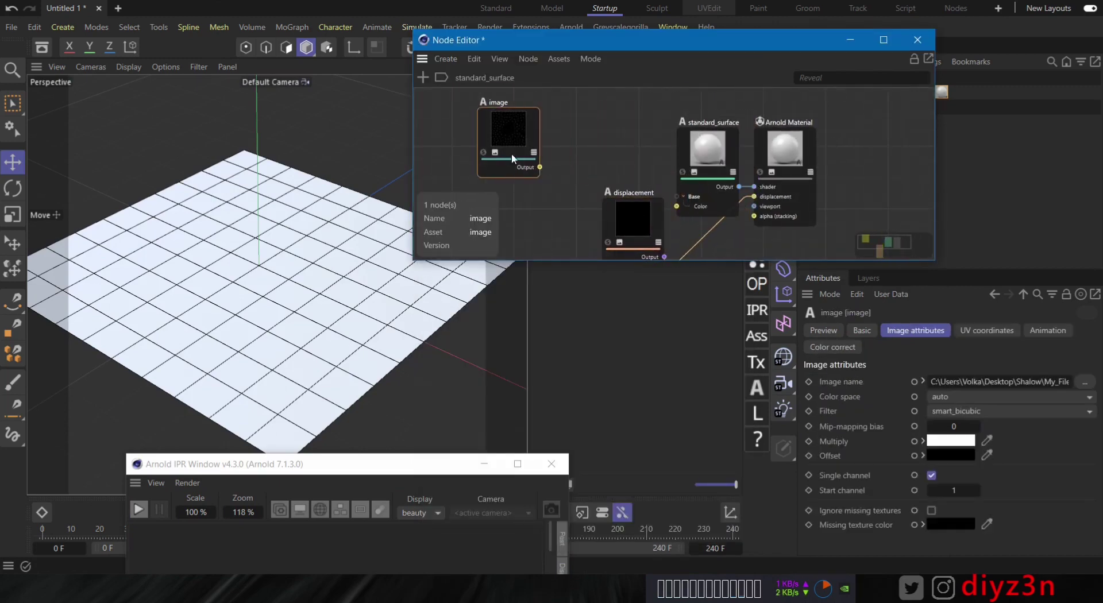
pyautogui.moveTo(577, 206); pyautogui.dragTo(576, 164, button='middle')
pyautogui.moveTo(554, 197); pyautogui.dragTo(602, 207)
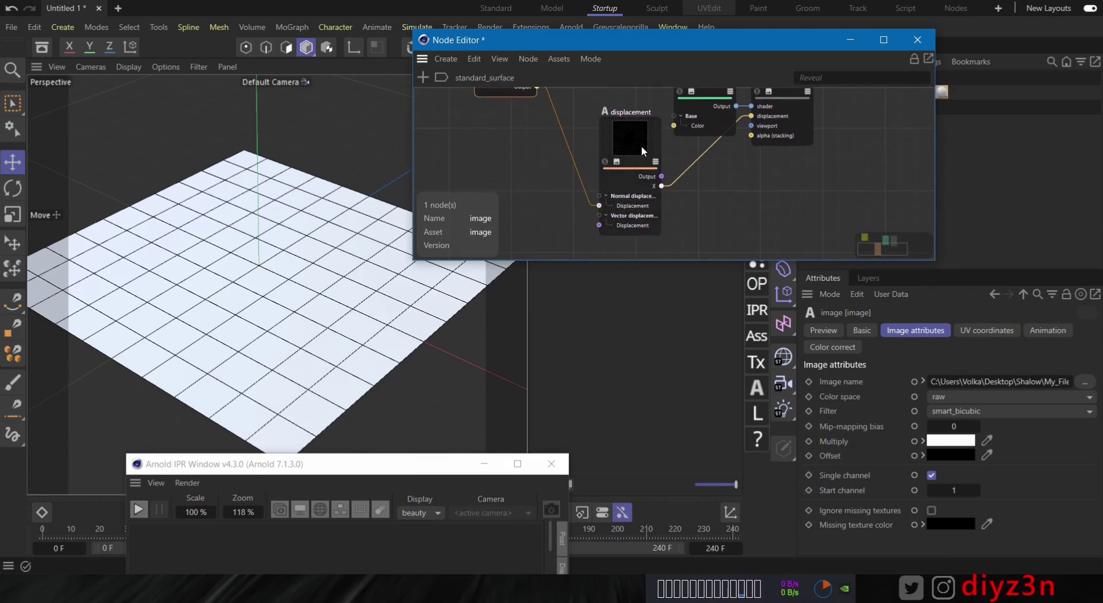
pyautogui.moveTo(641, 147); pyautogui.dragTo(631, 120)
# Compare the image node's start channels 0 and 2, settle on channel 1, and start the IPR render.
pyautogui.moveTo(660, 169); pyautogui.dragTo(706, 234, button='middle')
pyautogui.scroll(2, 763, 157)
pyautogui.click(544, 184)
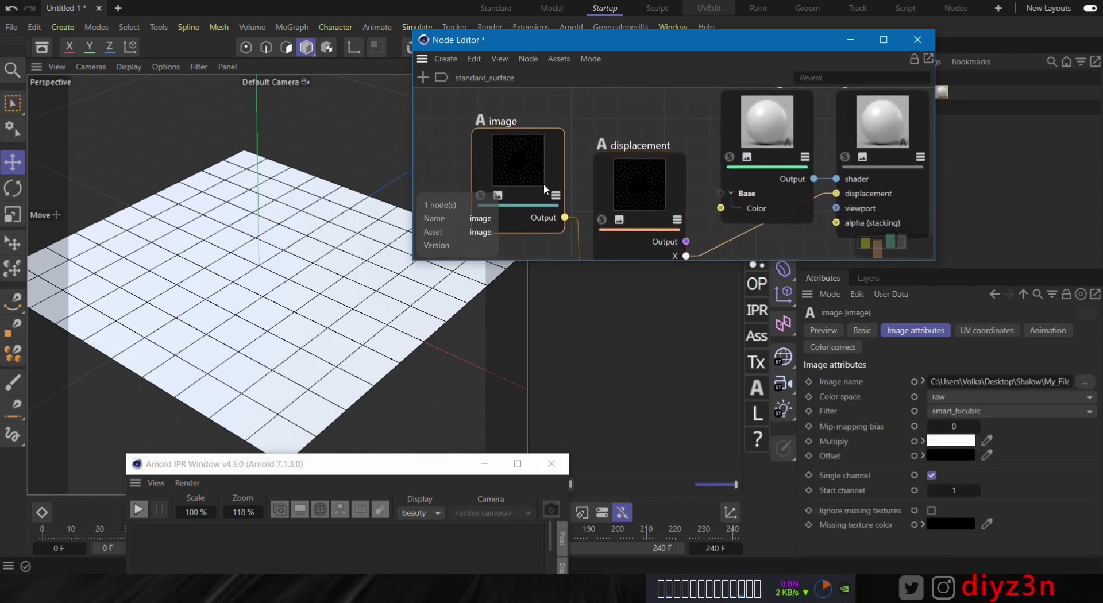
pyautogui.click(931, 492)
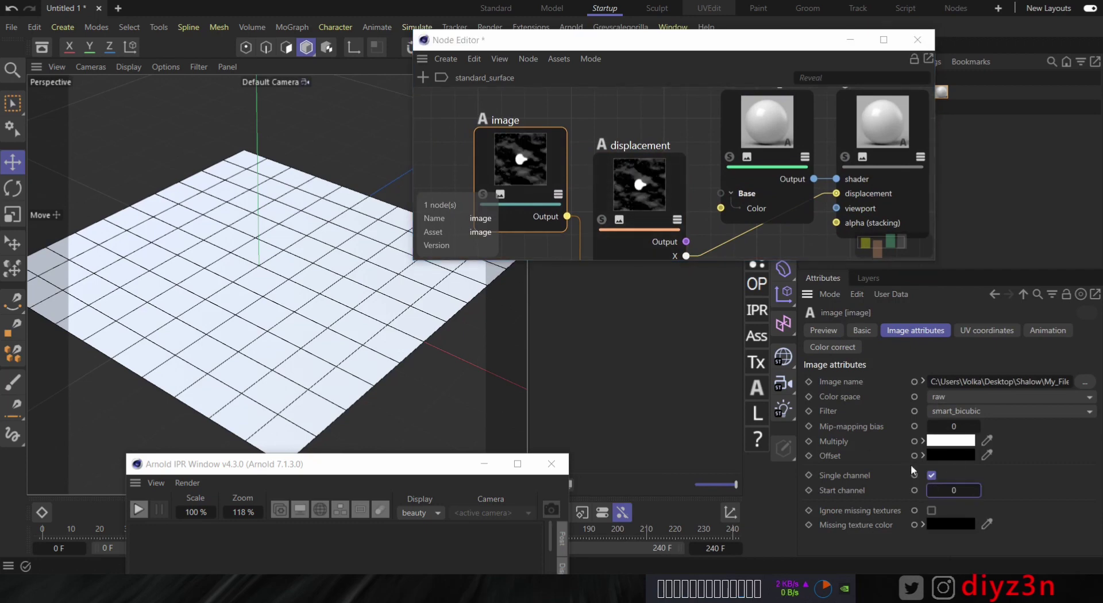
pyautogui.click(977, 491)
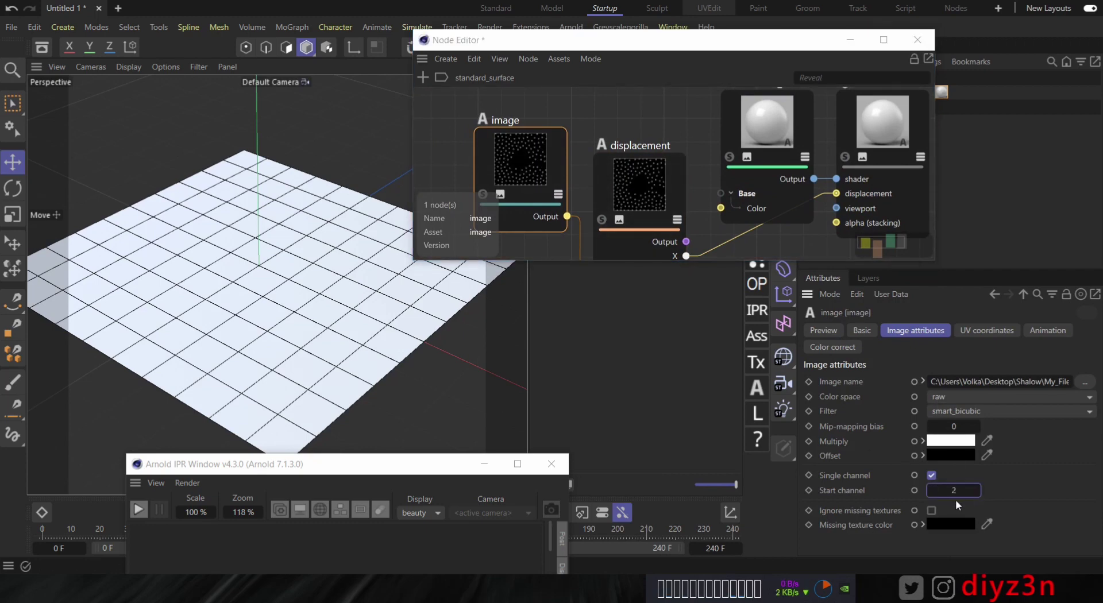
pyautogui.click(144, 510)
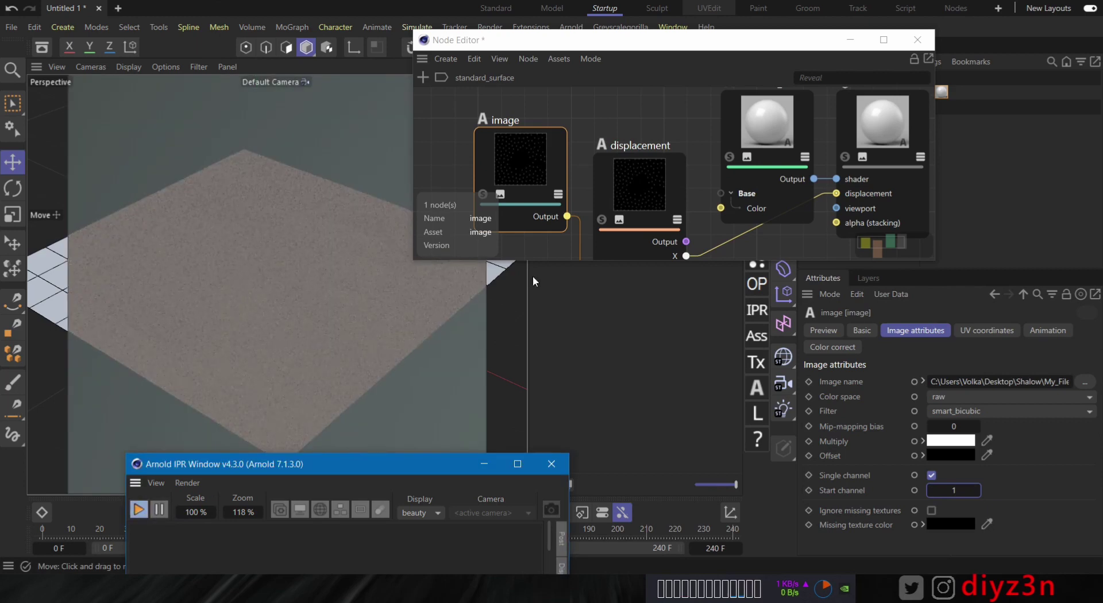
# Add an Arnold Parameters tag to the Plane and set its subdivision to catclark with 4 iterations.
pyautogui.moveTo(767, 45); pyautogui.dragTo(626, 45)
pyautogui.click(839, 92)
pyautogui.rightClick(839, 92)
pyautogui.moveTo(870, 61)
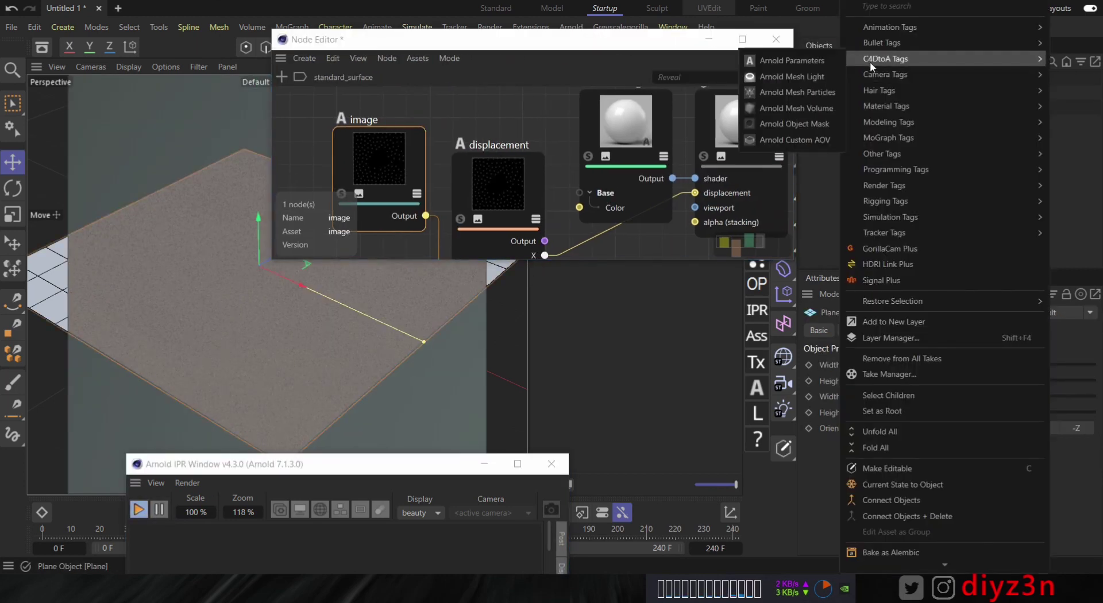
pyautogui.click(788, 60)
pyautogui.click(926, 363)
pyautogui.click(939, 403)
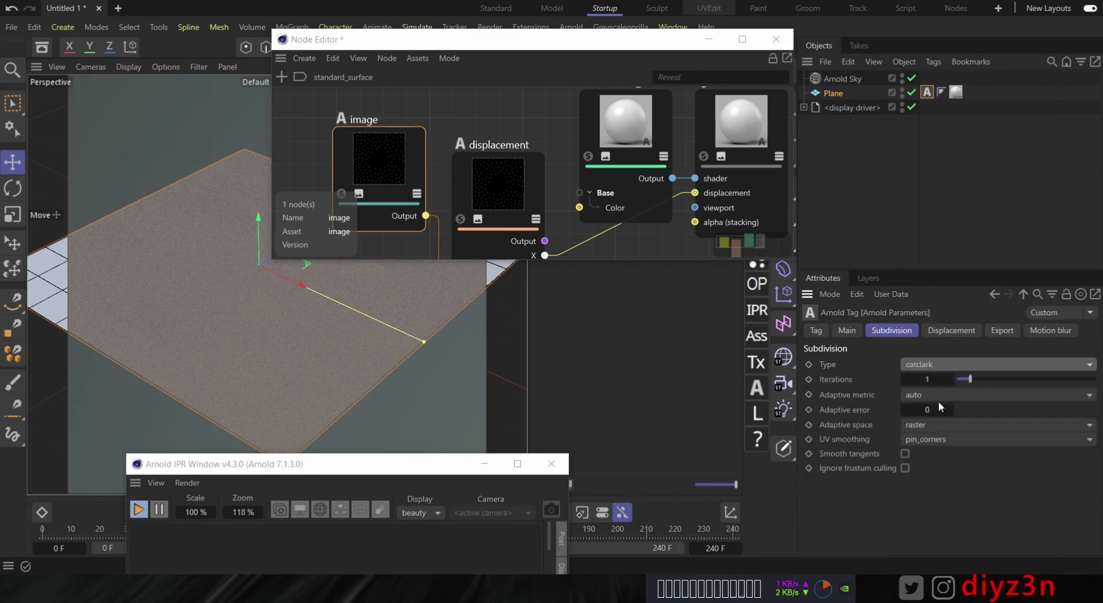
pyautogui.click(949, 380)
pyautogui.click(949, 380)
pyautogui.click(949, 379)
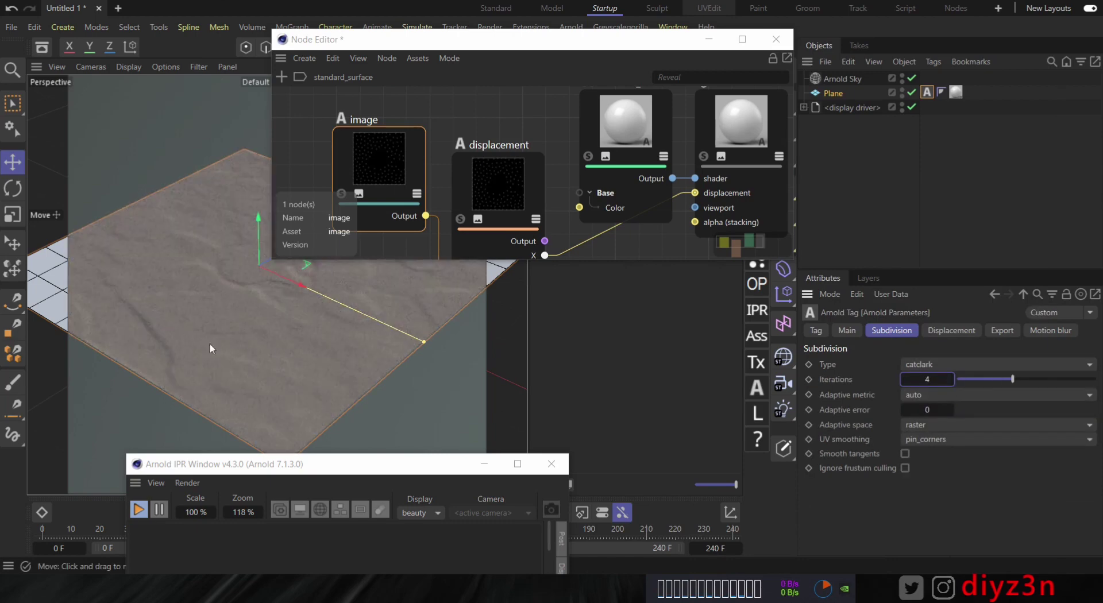
# Set the displacement node's scale to 2 and move the IPR and Node Editor windows clear of the viewport.
pyautogui.click(489, 206)
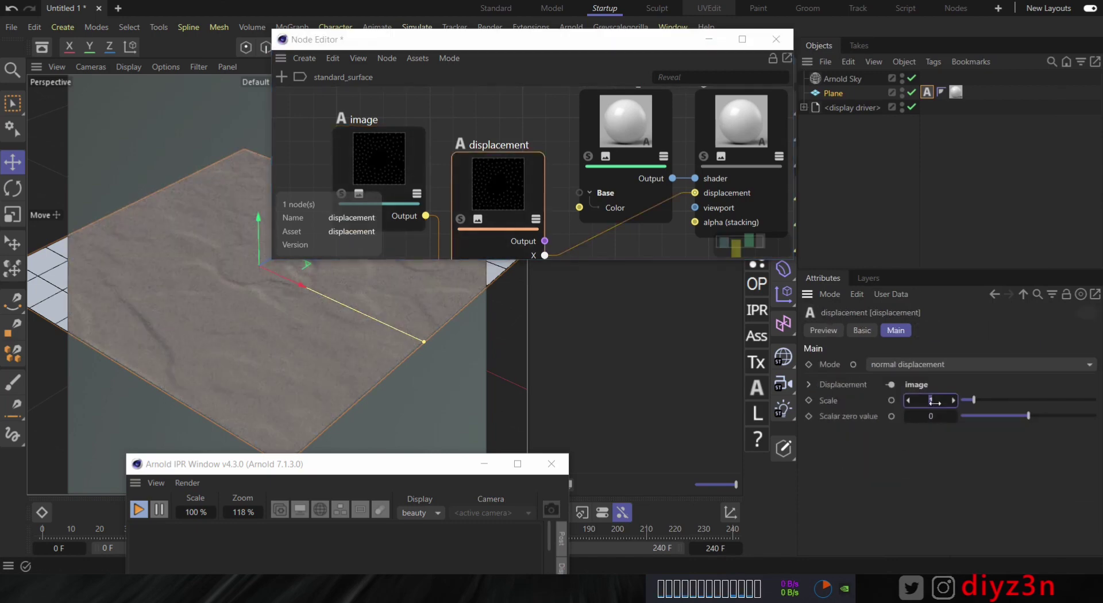
pyautogui.write('2')
pyautogui.press('Return')
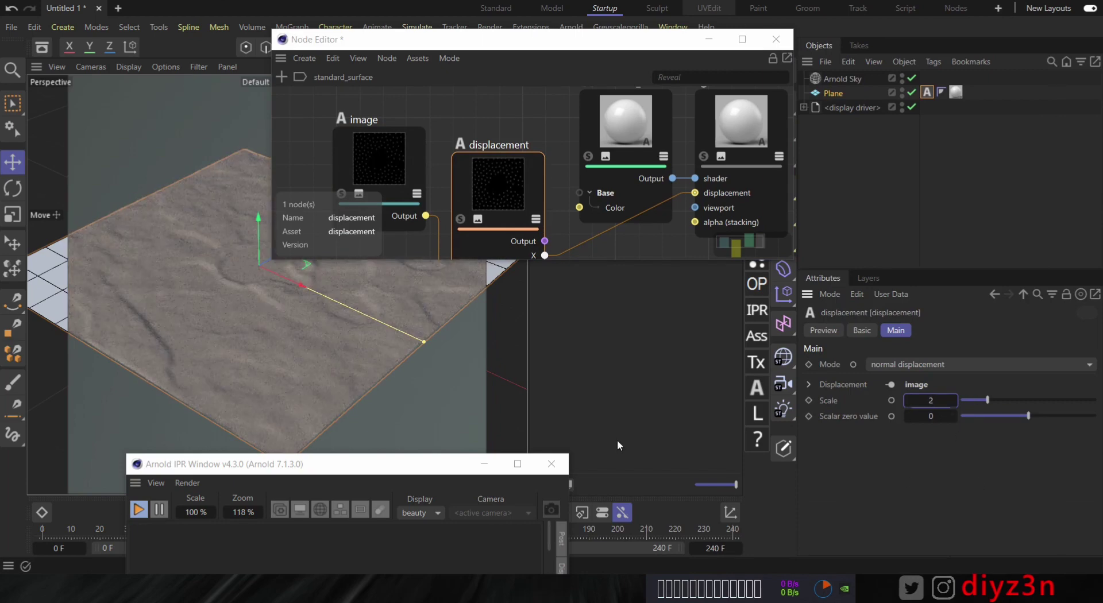
pyautogui.moveTo(370, 465); pyautogui.dragTo(835, 254)
pyautogui.moveTo(875, 30); pyautogui.dragTo(893, 12)
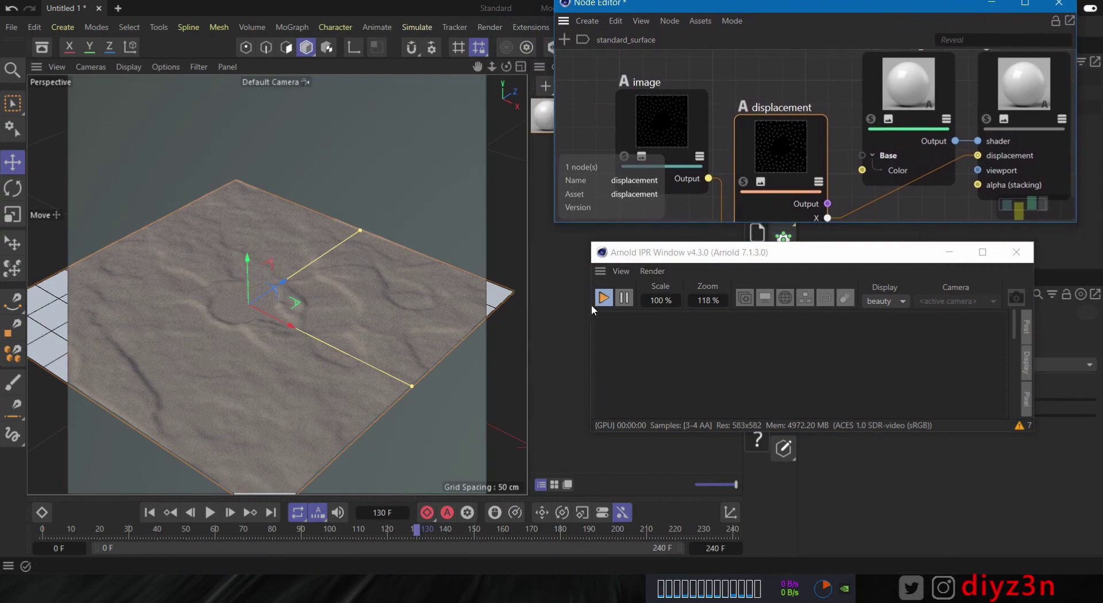
# Scrub the timeline between the early frames and frame 126 to examine the animated water displacement.
pyautogui.moveTo(122, 534); pyautogui.dragTo(176, 533)
pyautogui.click(945, 233)
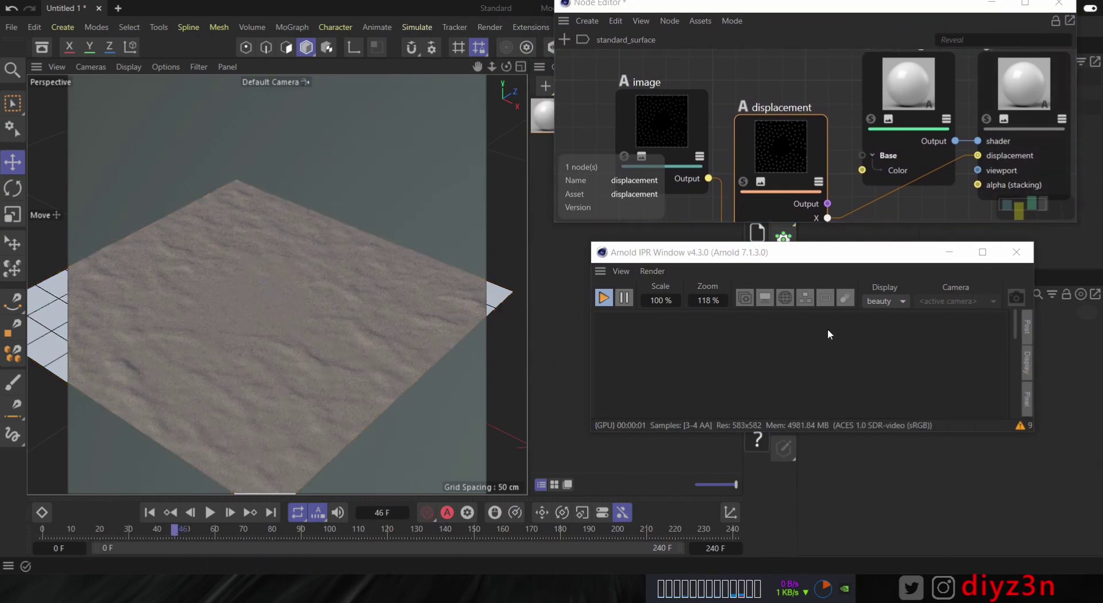
pyautogui.moveTo(233, 529); pyautogui.dragTo(329, 532)
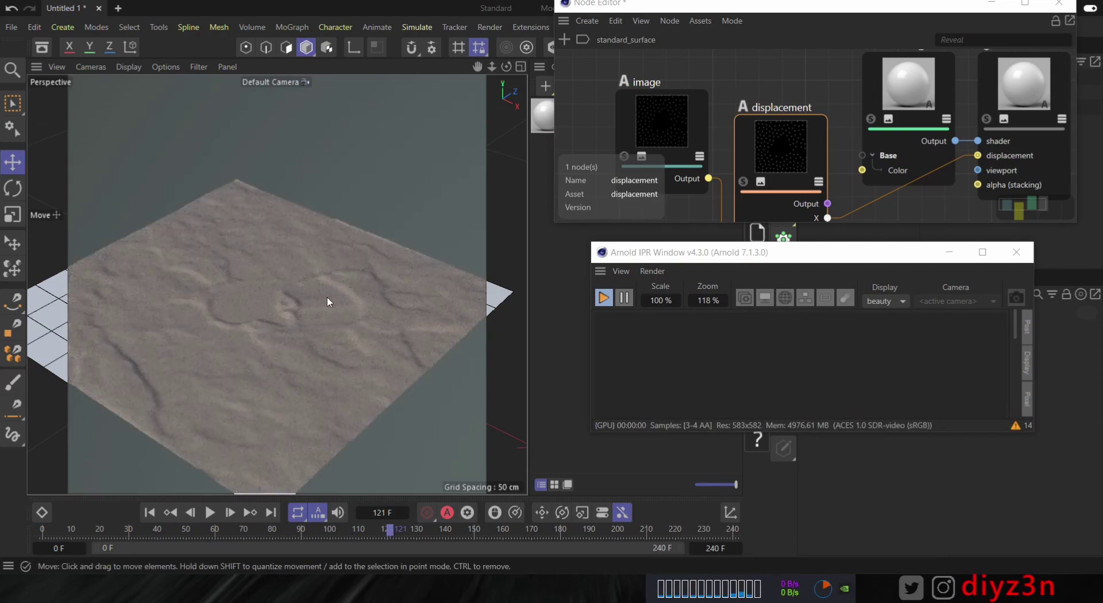
pyautogui.click(55, 533)
pyautogui.moveTo(55, 533); pyautogui.dragTo(405, 532)
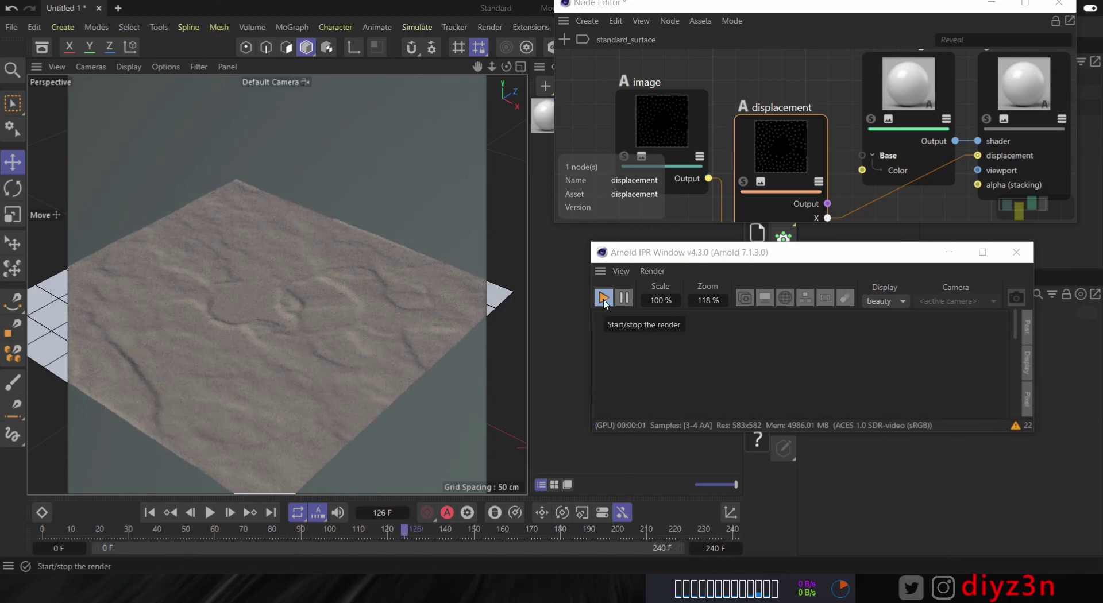
# Try driving the displacement with image start channel 2 and then channel 0 in the IPR render.
pyautogui.click(603, 298)
pyautogui.moveTo(778, 253); pyautogui.dragTo(700, 215)
pyautogui.click(688, 126)
pyautogui.click(975, 491)
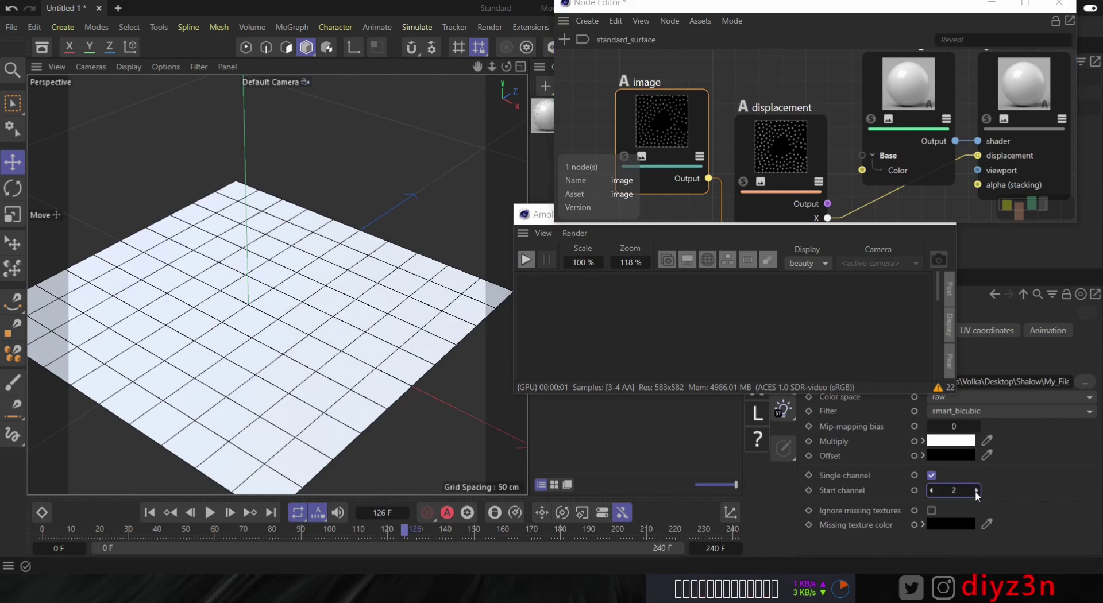
pyautogui.click(976, 491)
pyautogui.click(526, 259)
pyautogui.click(931, 491)
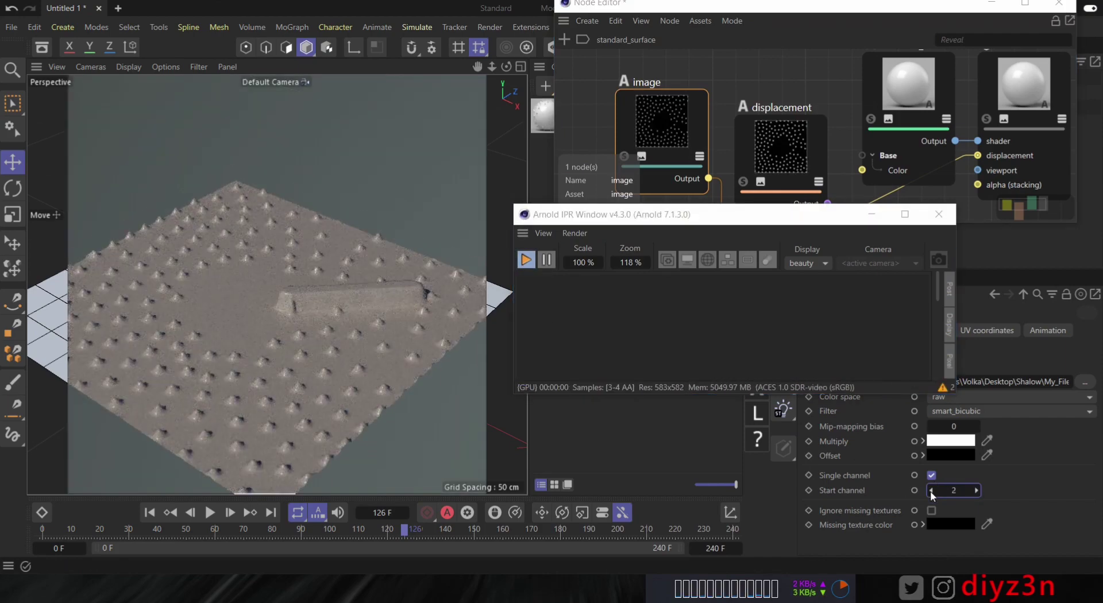
pyautogui.click(931, 491)
pyautogui.click(931, 492)
# Try a stronger scale on the displacement node, then return it to 2.
pyautogui.click(670, 144)
pyautogui.click(780, 147)
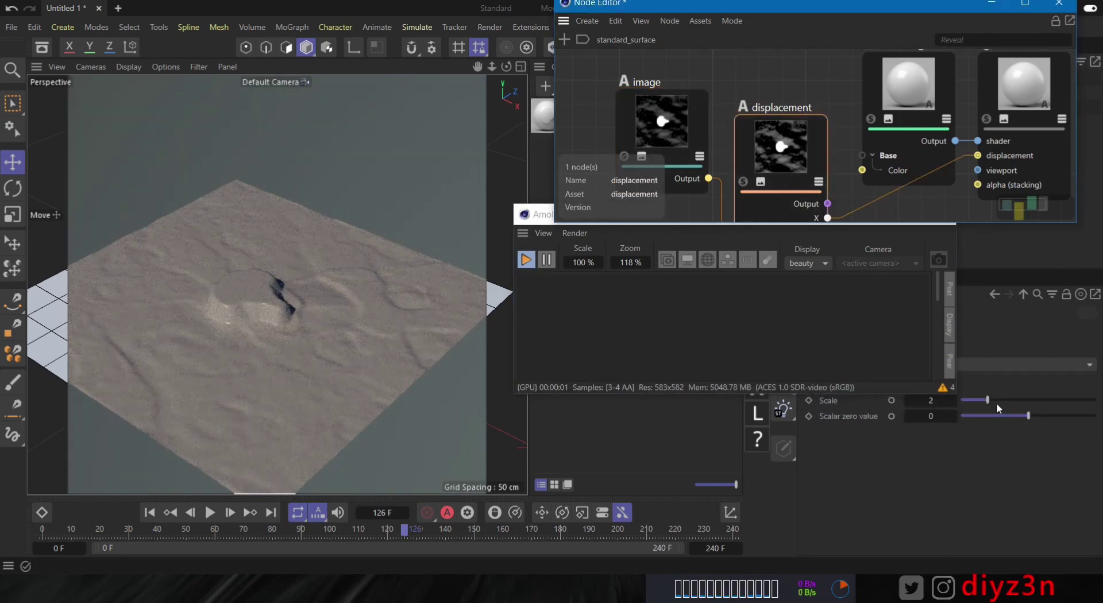
pyautogui.moveTo(992, 402); pyautogui.dragTo(1019, 403)
pyautogui.doubleClick(935, 401)
pyautogui.write('2')
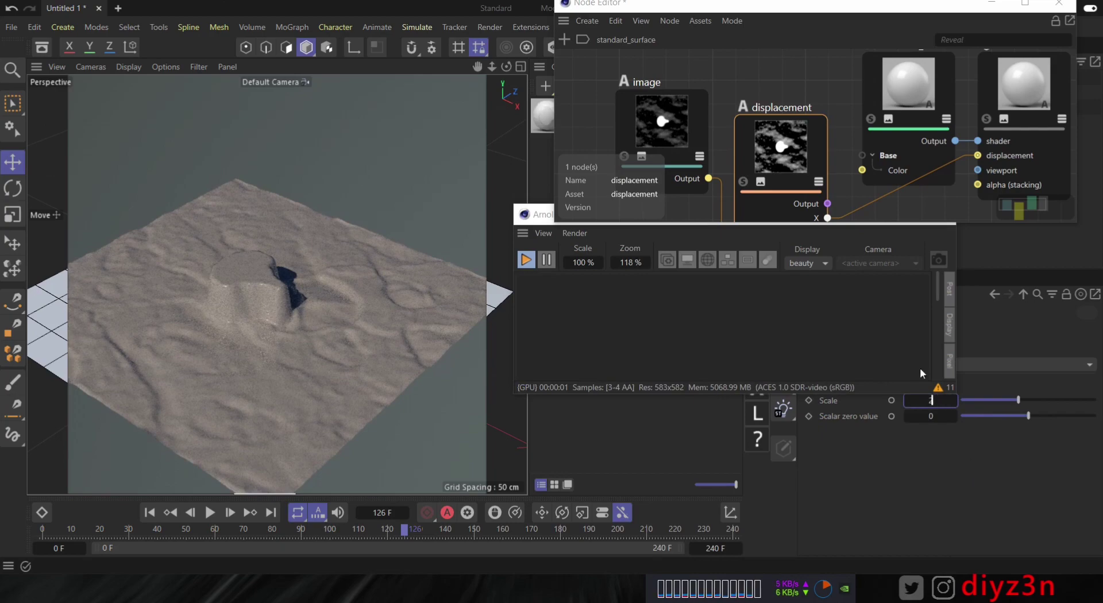
# Set the image node's start channel back to 1 and stop the IPR render.
pyautogui.click(662, 124)
pyautogui.click(977, 490)
pyautogui.click(526, 260)
# Move the floating windows aside and render the animation to the Picture Viewer.
pyautogui.moveTo(592, 214); pyautogui.dragTo(626, 247)
pyautogui.moveTo(664, 1); pyautogui.dragTo(713, 107)
pyautogui.click(710, 47)
pyautogui.click(594, 338)
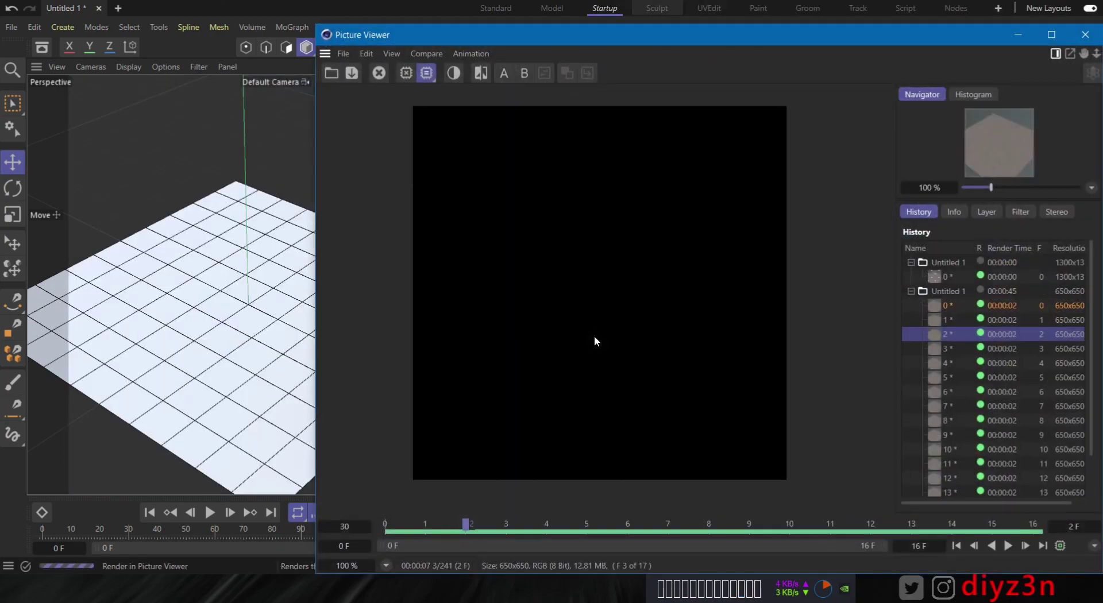
# Reposition and resize the Picture Viewer, then play back the rendered water animation.
pyautogui.moveTo(317, 26); pyautogui.dragTo(437, 41)
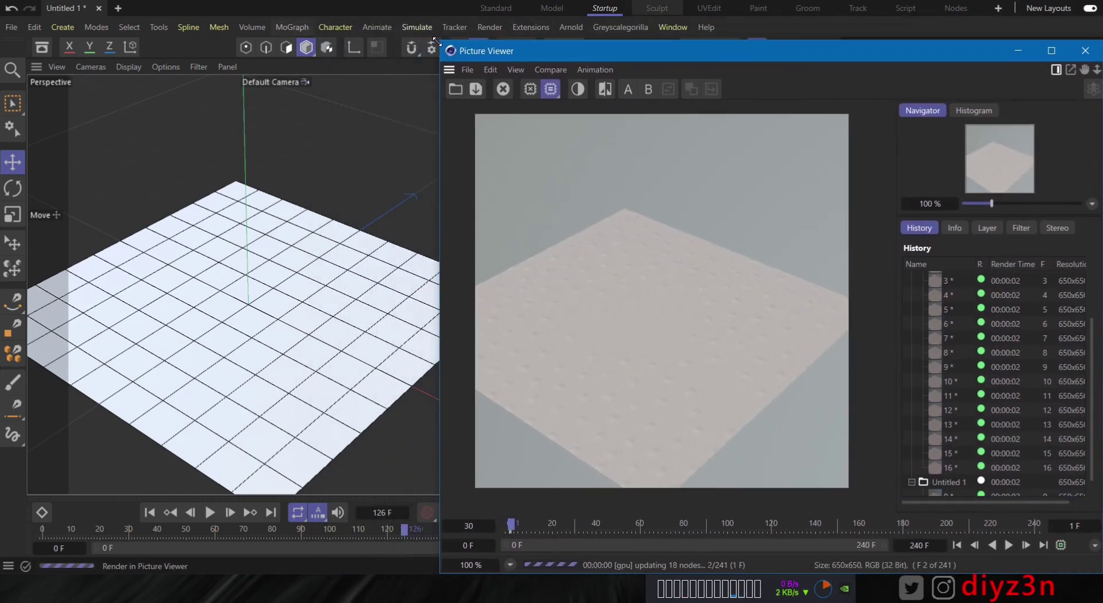
pyautogui.moveTo(592, 51); pyautogui.dragTo(299, 36)
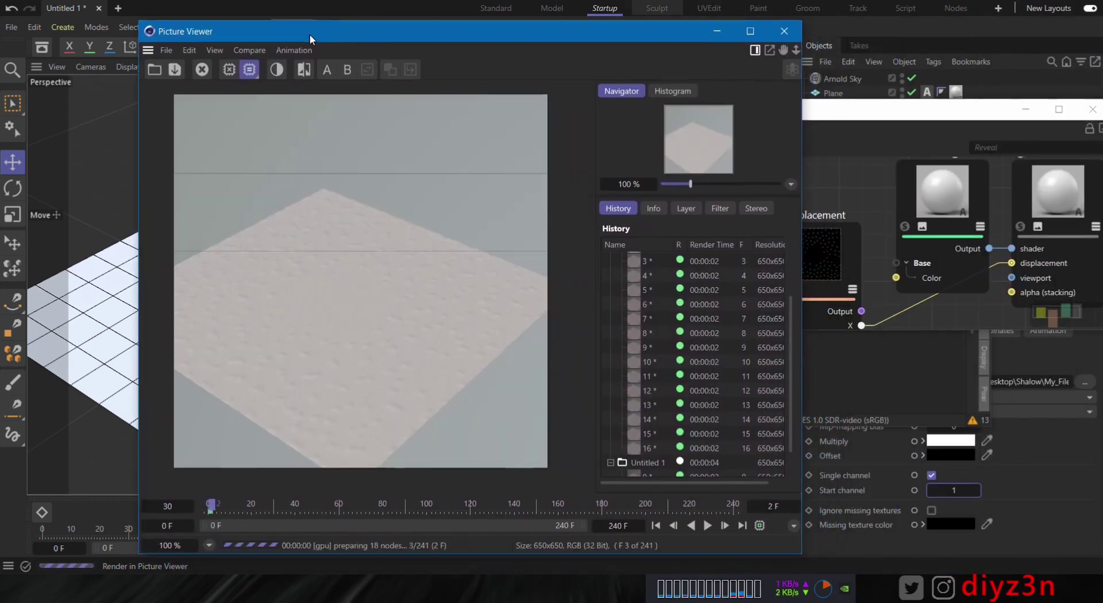
pyautogui.click(960, 115)
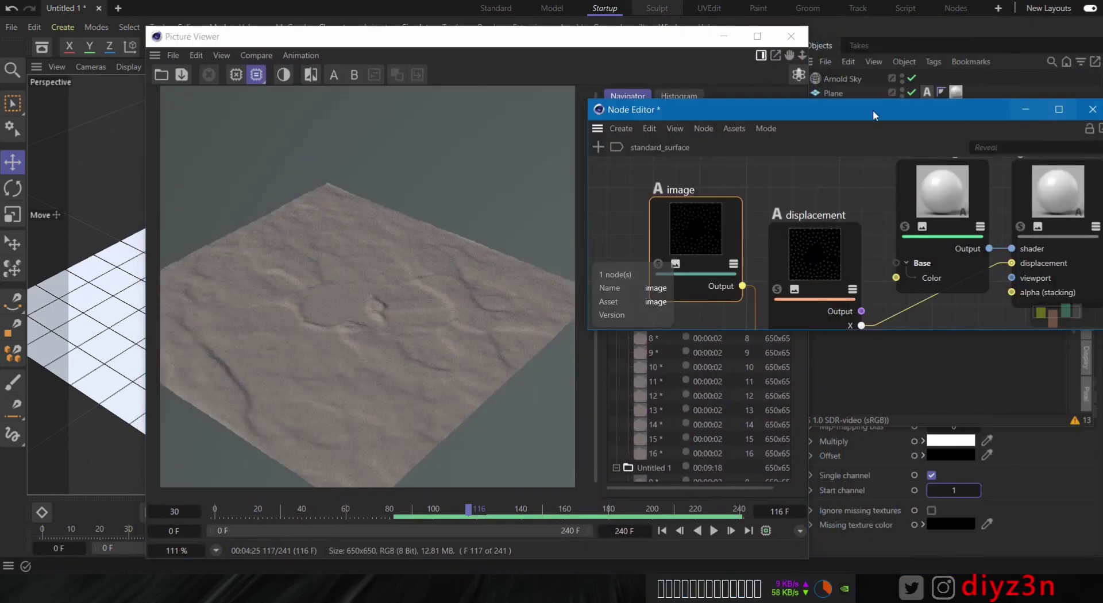
pyautogui.click(682, 531)
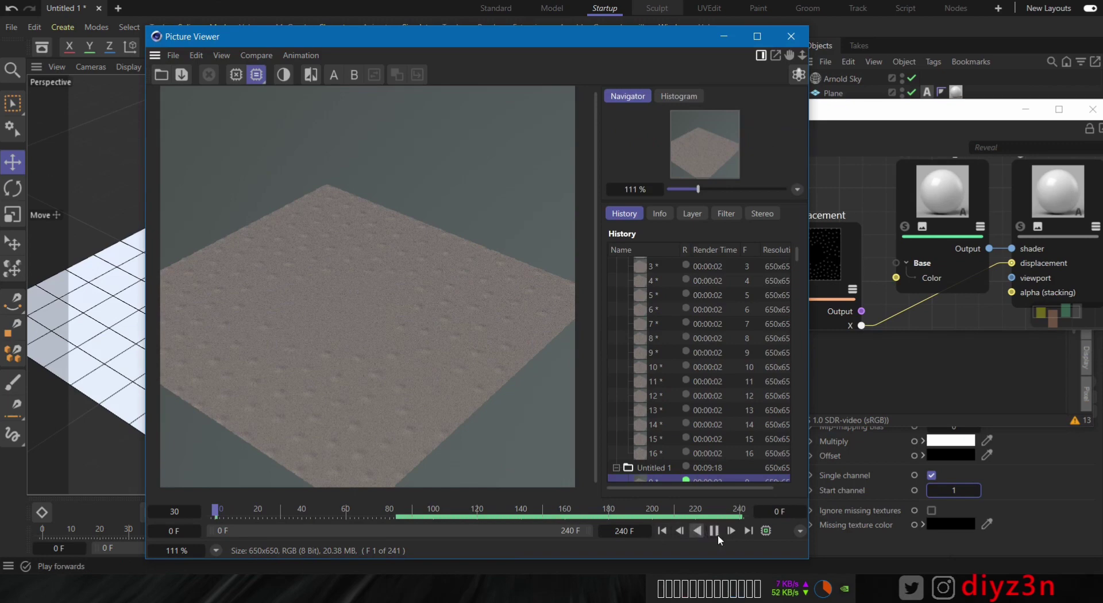